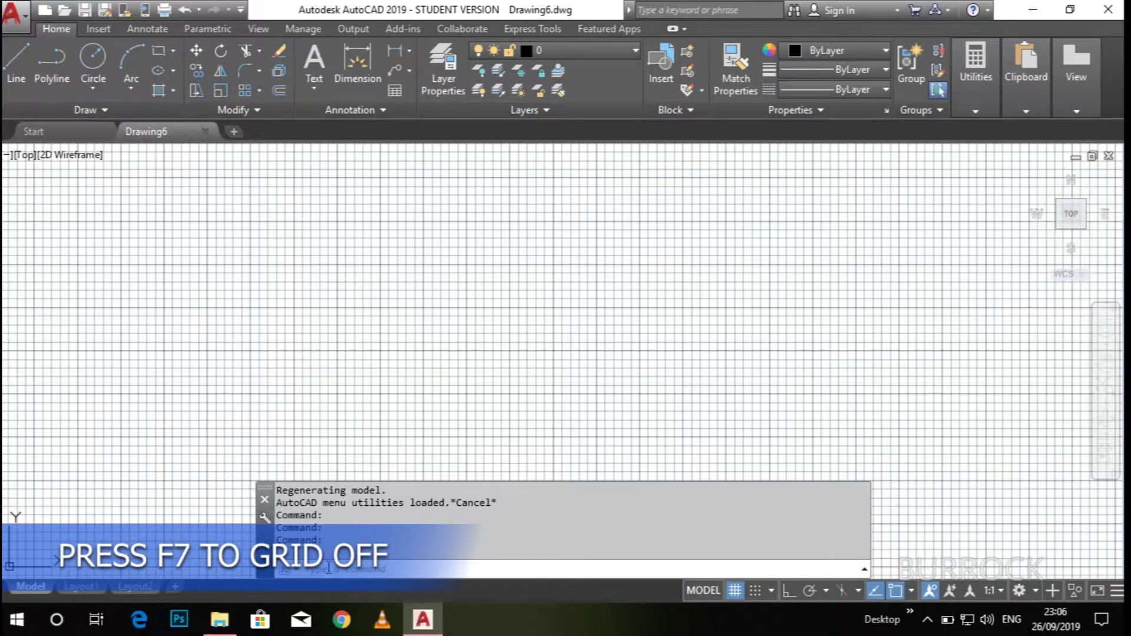
Turn off the grid and set the drawing units to Engineering length, 0'-0.0" precision and an insertion scale in inches
{"action": "key", "text": "F7"}
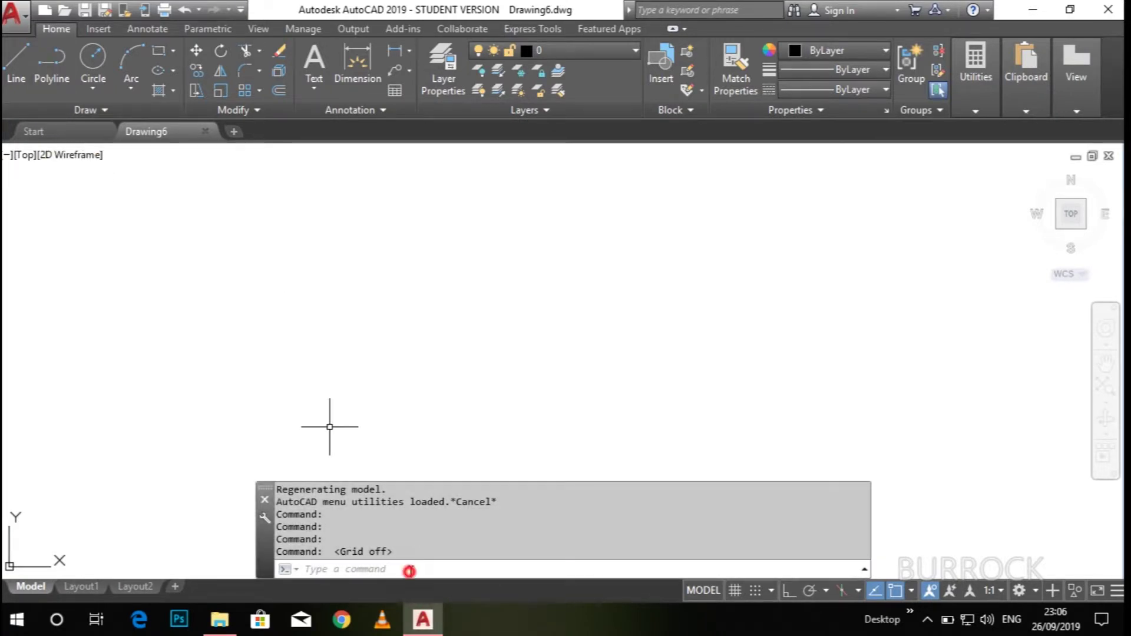
{"action": "type", "text": "n"}
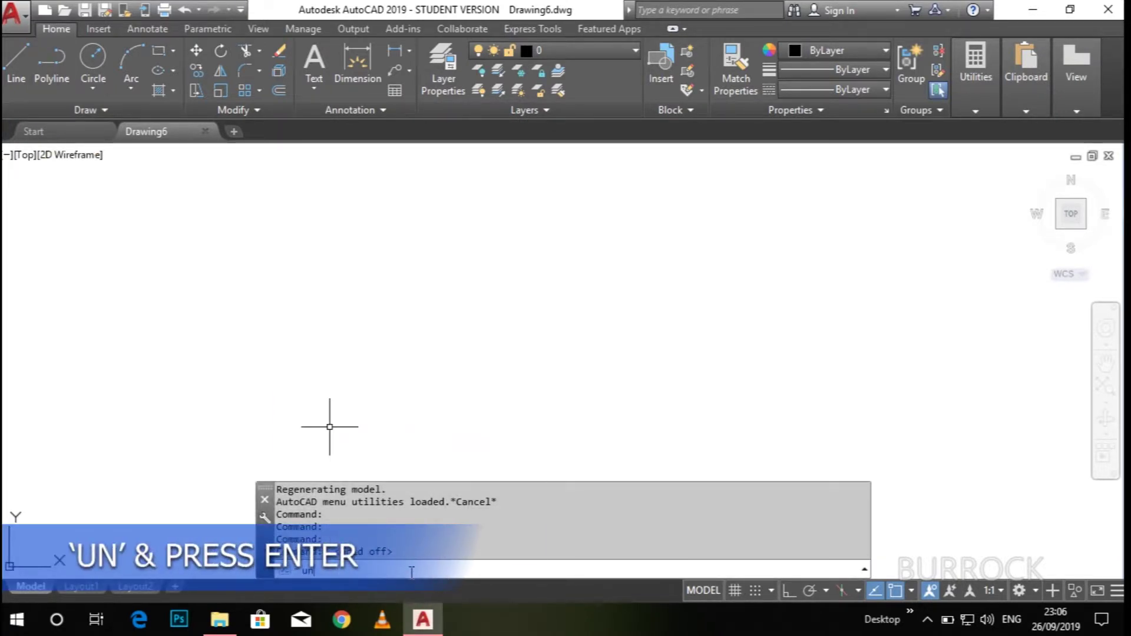
{"action": "key", "text": "Return"}
{"action": "left_click", "coordinate": [533, 192]}
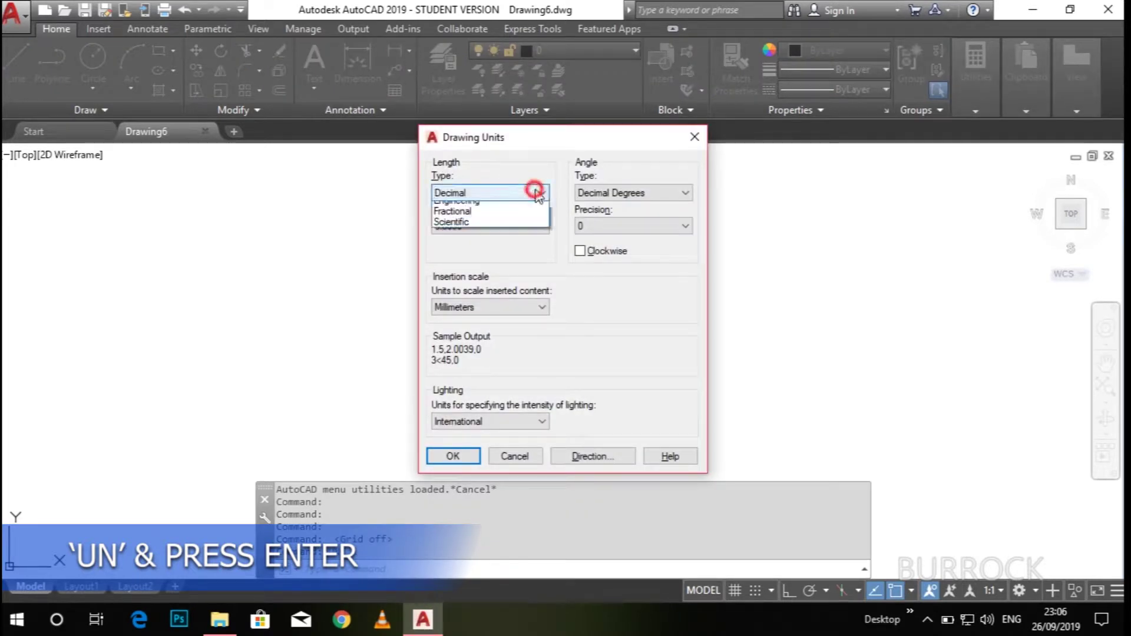
{"action": "left_click", "coordinate": [493, 228]}
{"action": "left_click", "coordinate": [490, 227]}
{"action": "left_click", "coordinate": [471, 251]}
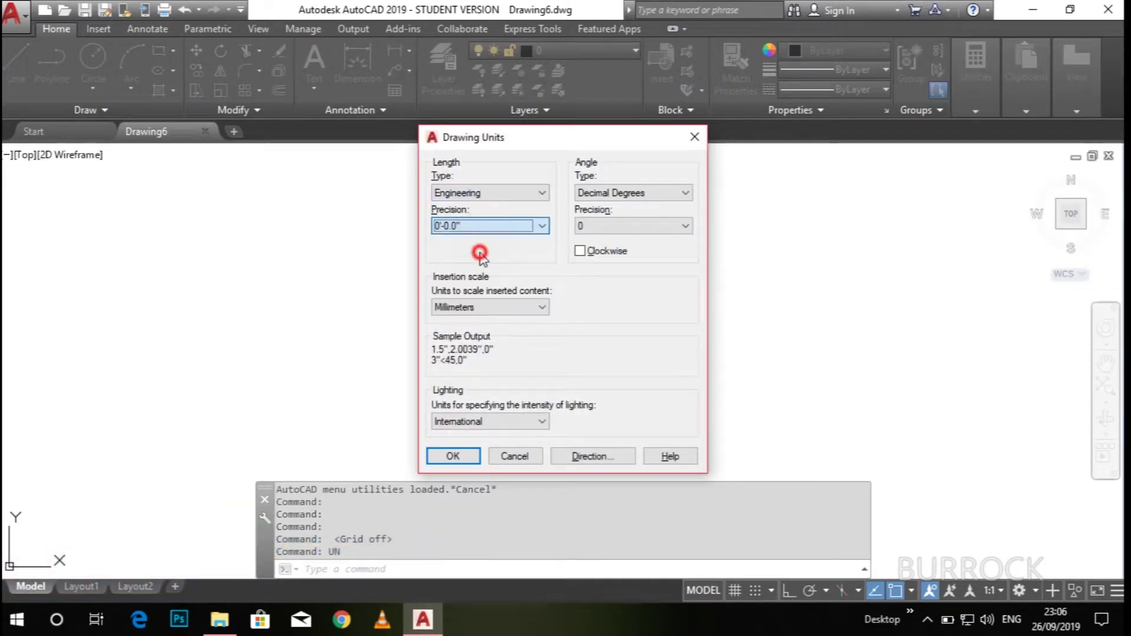
{"action": "left_click", "coordinate": [513, 307]}
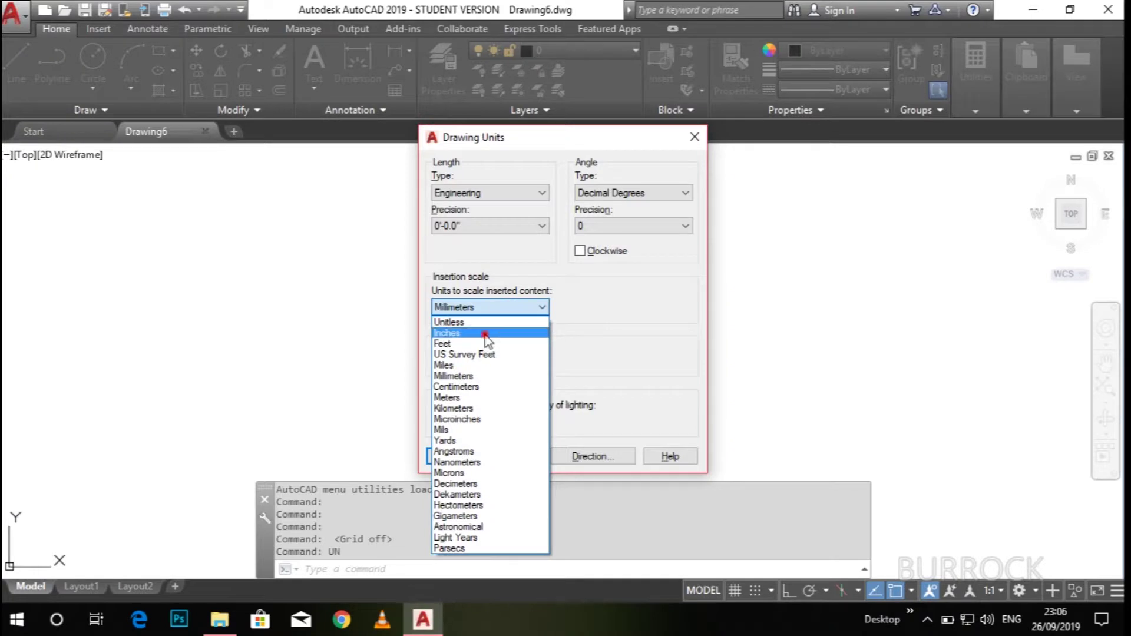
{"action": "left_click", "coordinate": [484, 333]}
{"action": "left_click", "coordinate": [453, 456]}
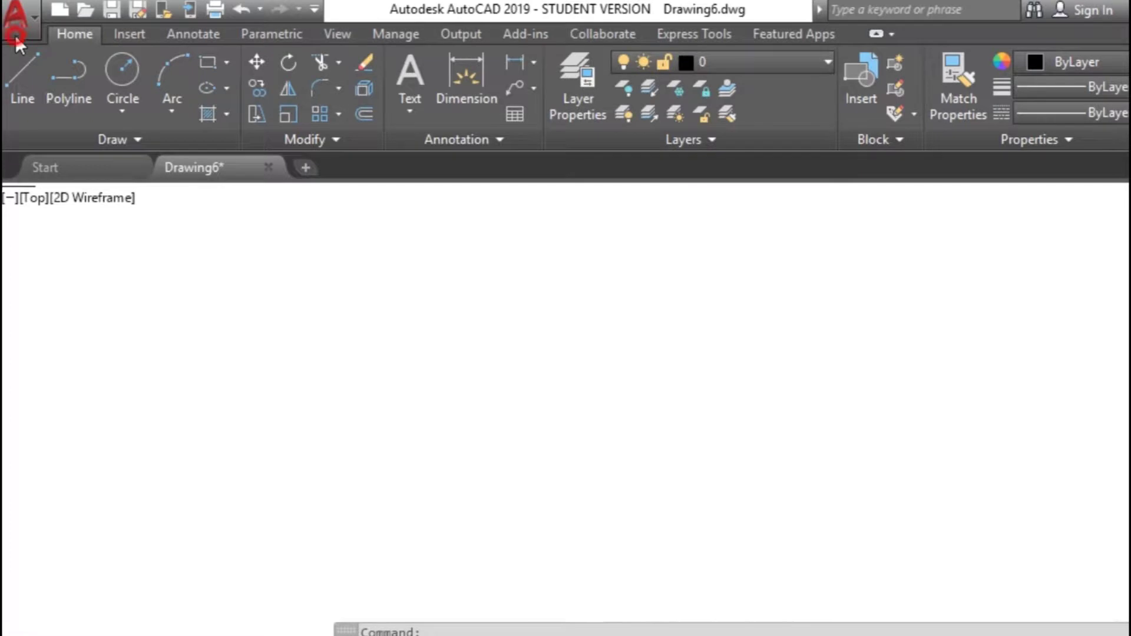
In the display options, set the 2D model space uniform background colour to Black and apply it
{"action": "left_click", "coordinate": [17, 38]}
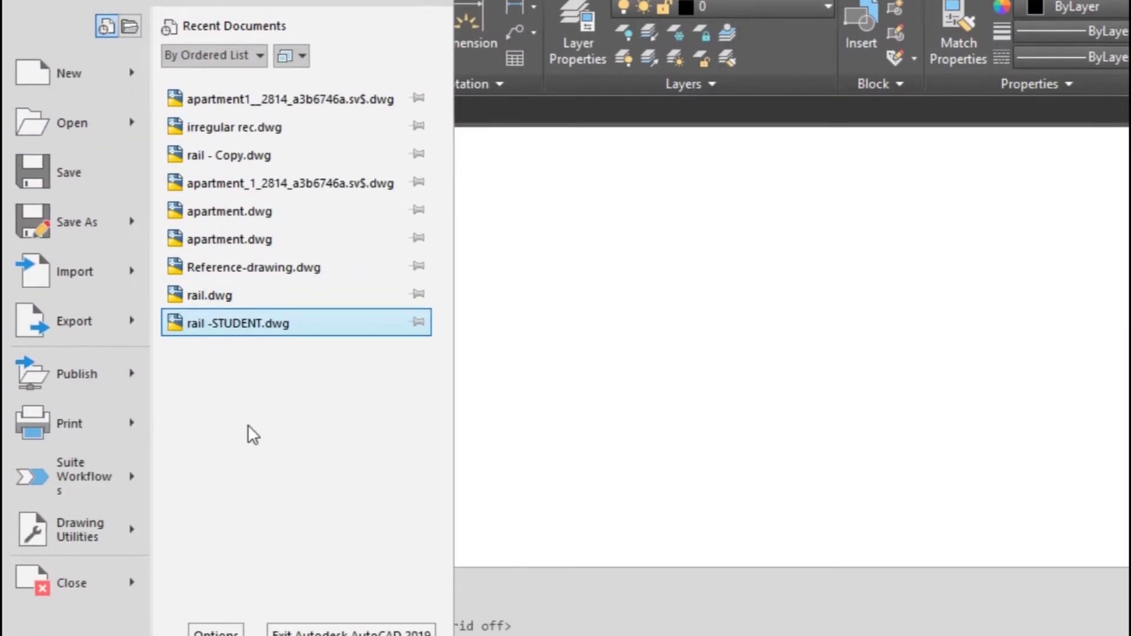
{"action": "left_click", "coordinate": [227, 576]}
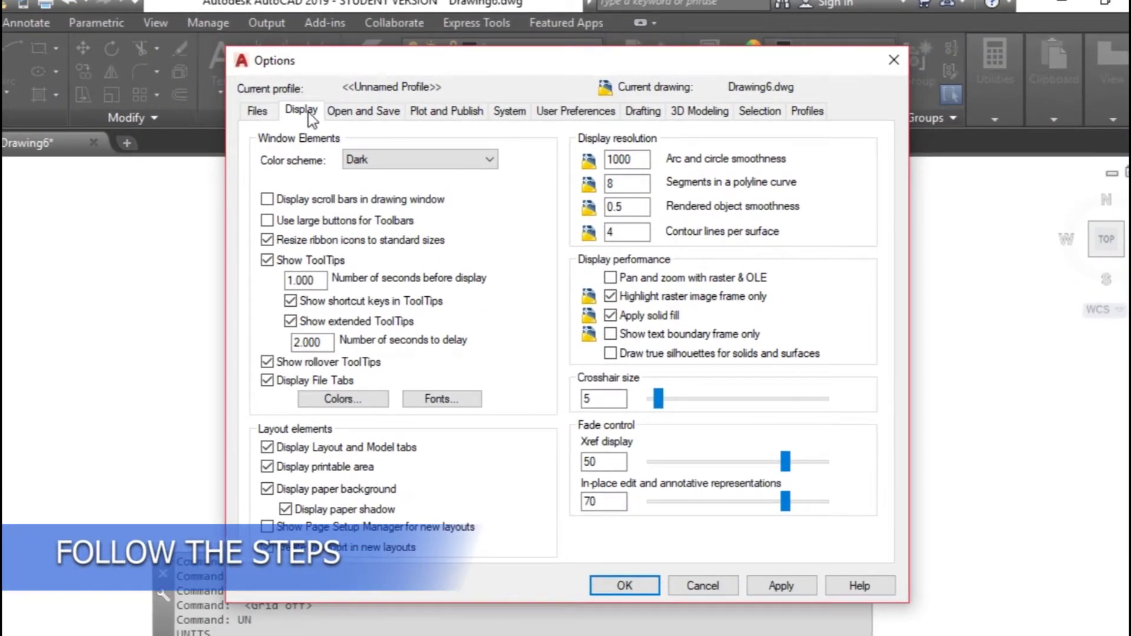
{"action": "left_click", "coordinate": [362, 399]}
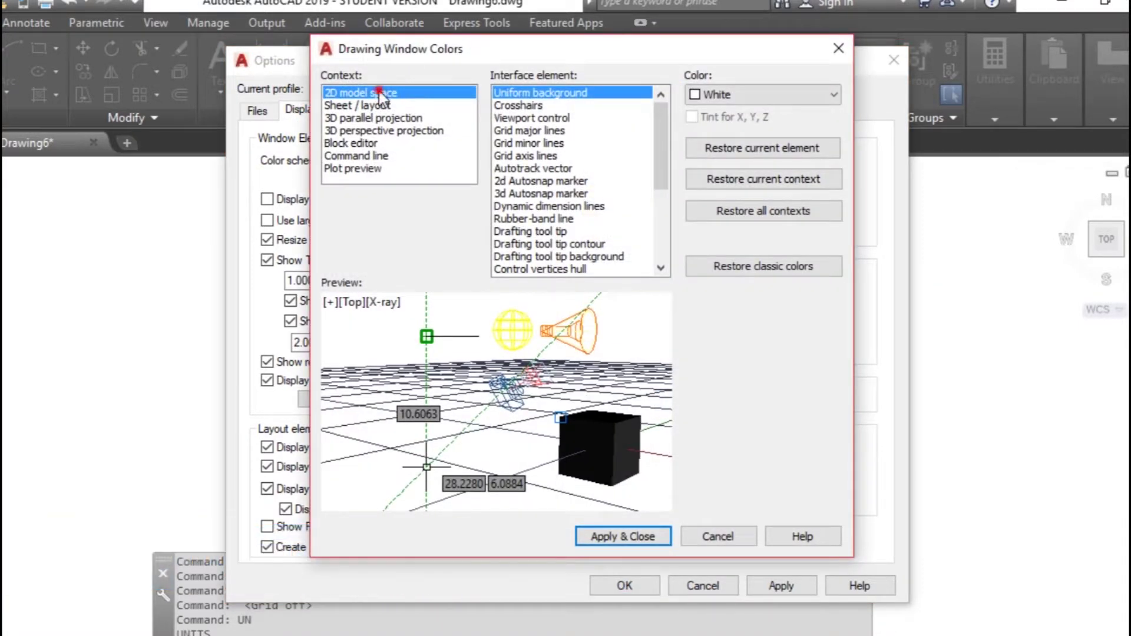
{"action": "left_click", "coordinate": [762, 98]}
{"action": "left_click", "coordinate": [754, 217]}
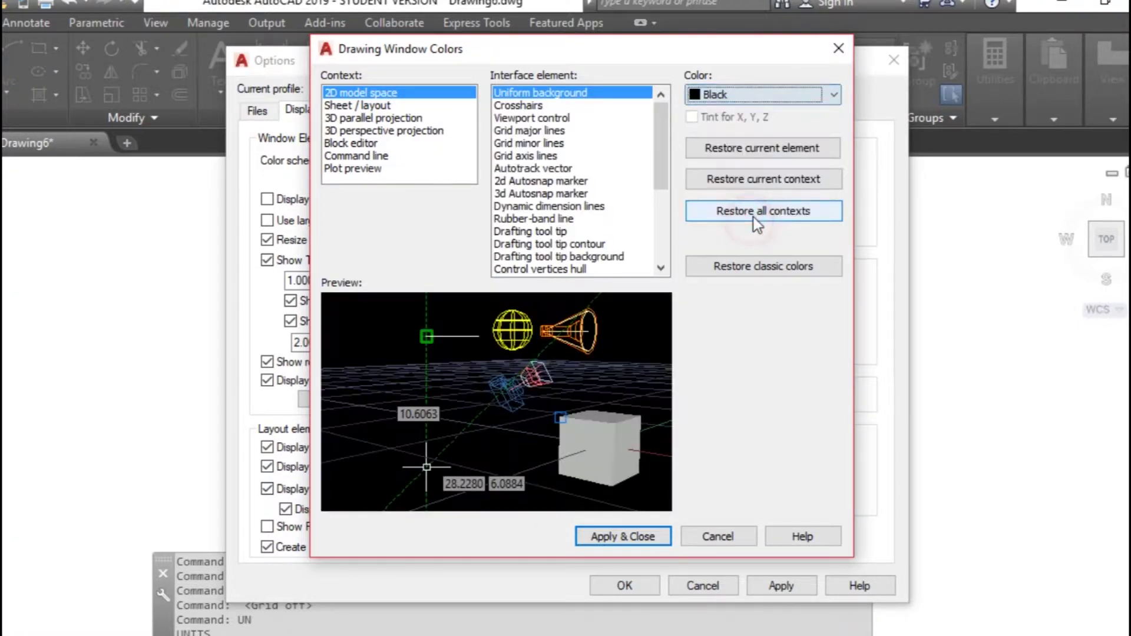
{"action": "left_click", "coordinate": [634, 533]}
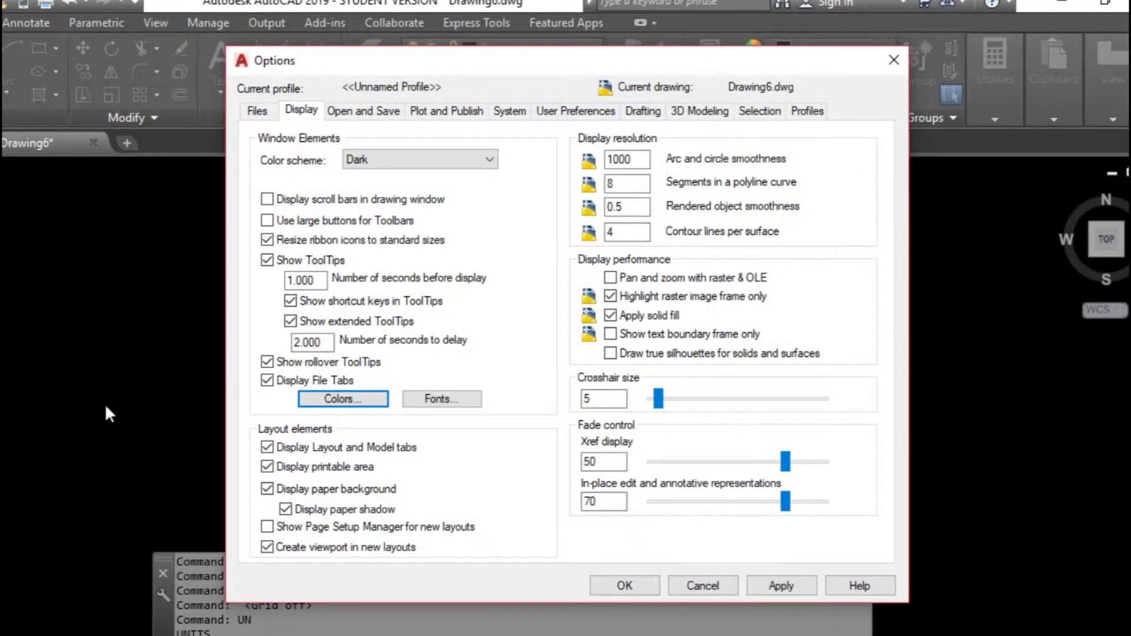
Change the 2D model space uniform background colour to Red and apply it
{"action": "left_click", "coordinate": [334, 403]}
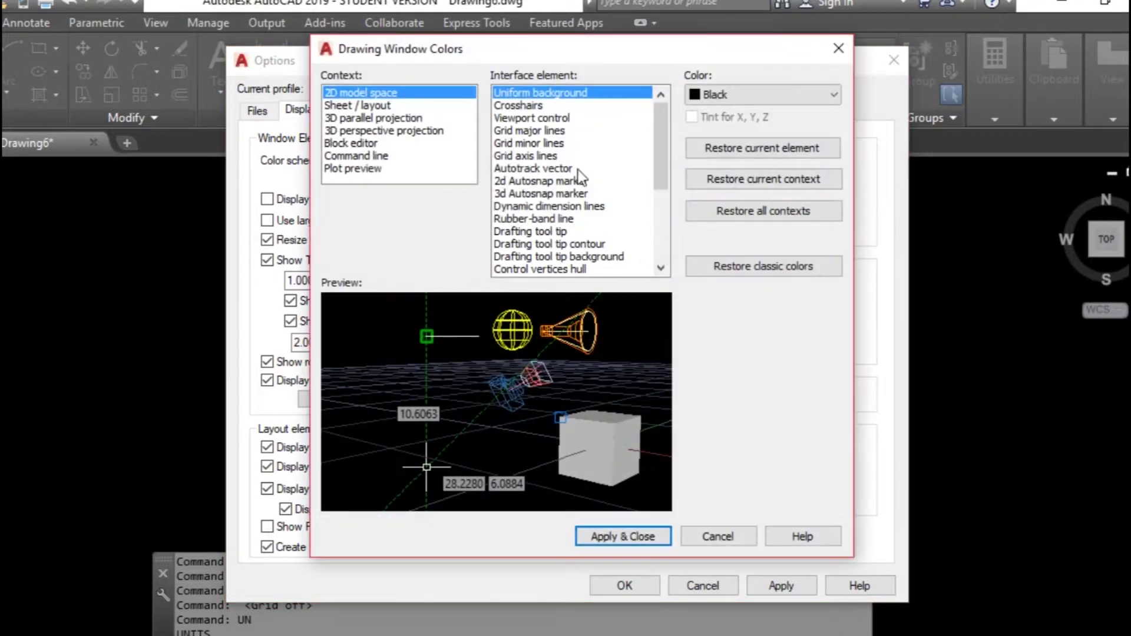
{"action": "left_click", "coordinate": [756, 96]}
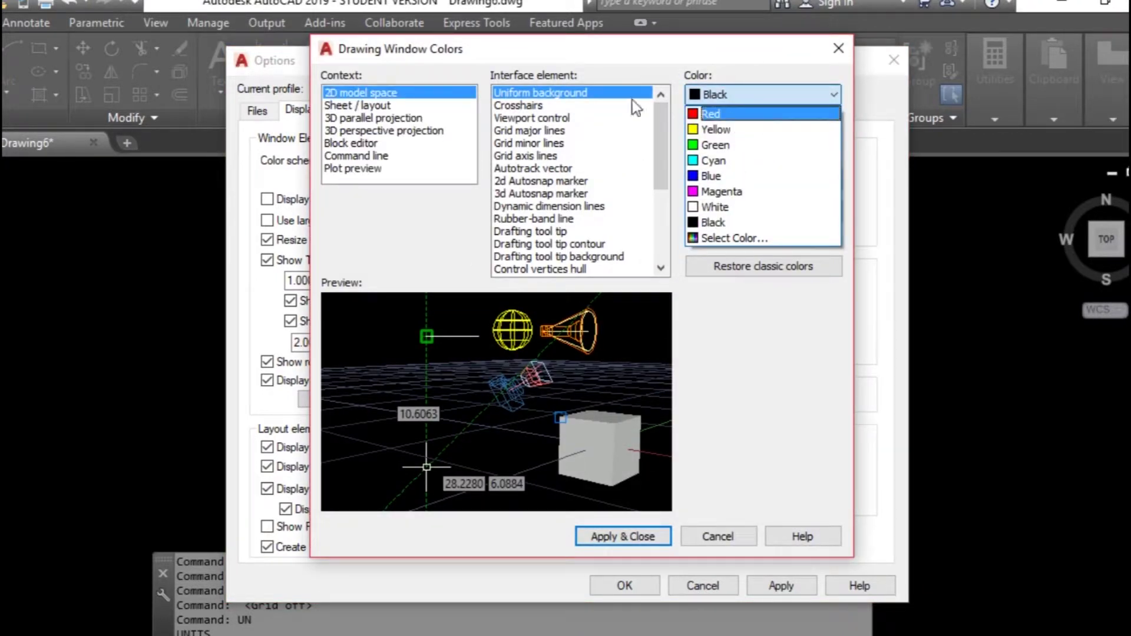
{"action": "left_click", "coordinate": [702, 96]}
{"action": "left_click", "coordinate": [745, 93]}
{"action": "left_click", "coordinate": [718, 113]}
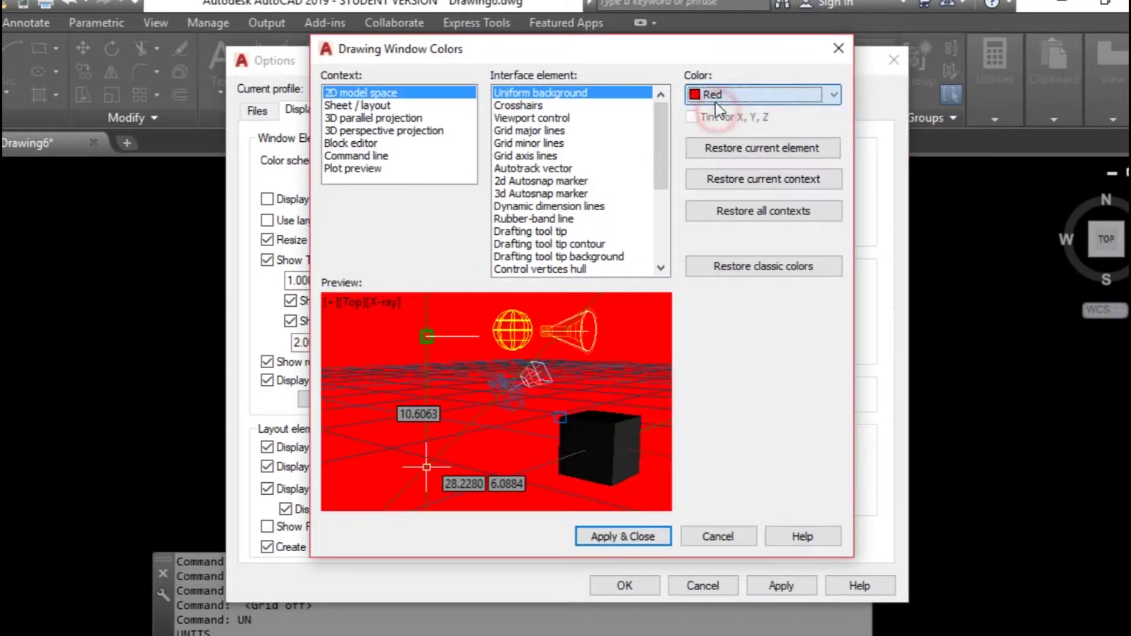
{"action": "left_click", "coordinate": [613, 536]}
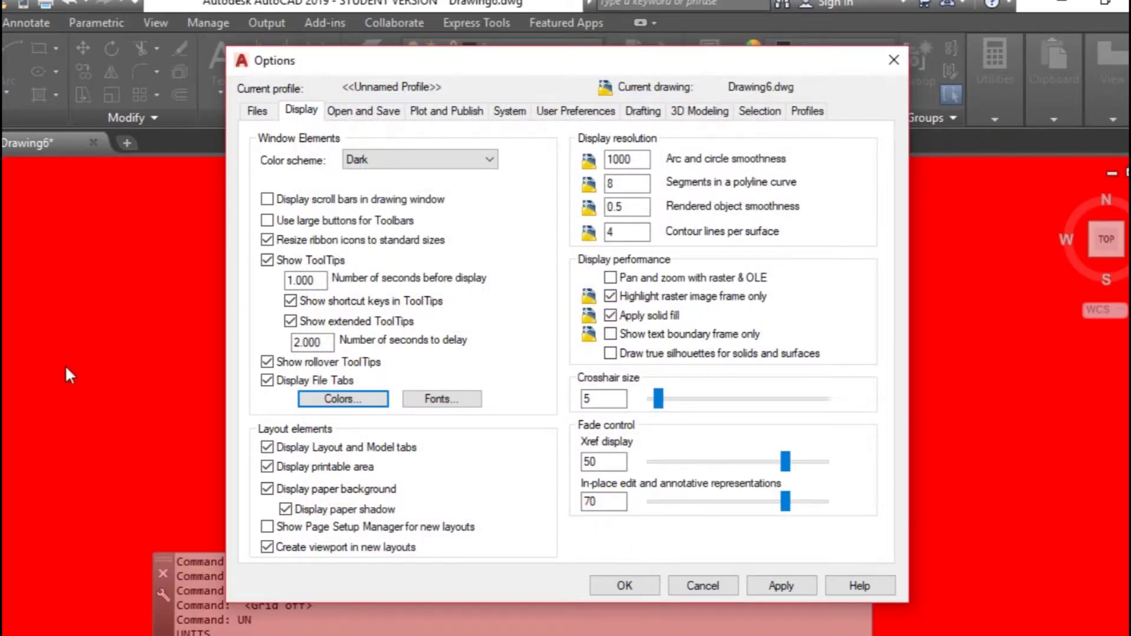
Set the 2D model space uniform background colour to White and apply it
{"action": "left_click", "coordinate": [306, 404]}
{"action": "left_click", "coordinate": [787, 96]}
{"action": "left_click", "coordinate": [757, 211]}
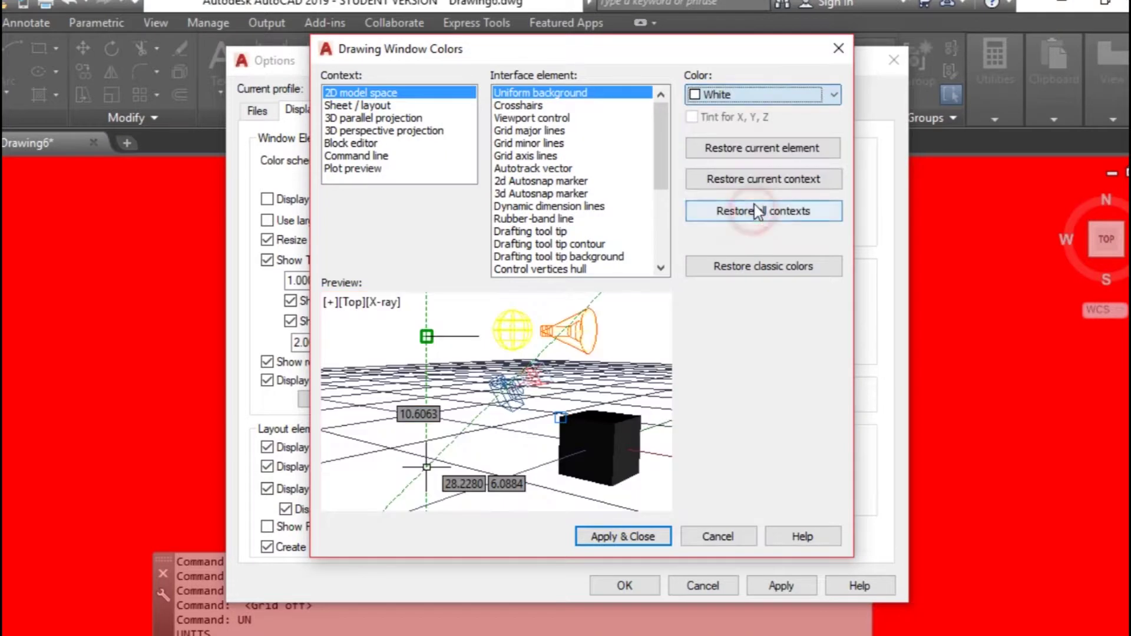
{"action": "left_click", "coordinate": [626, 541]}
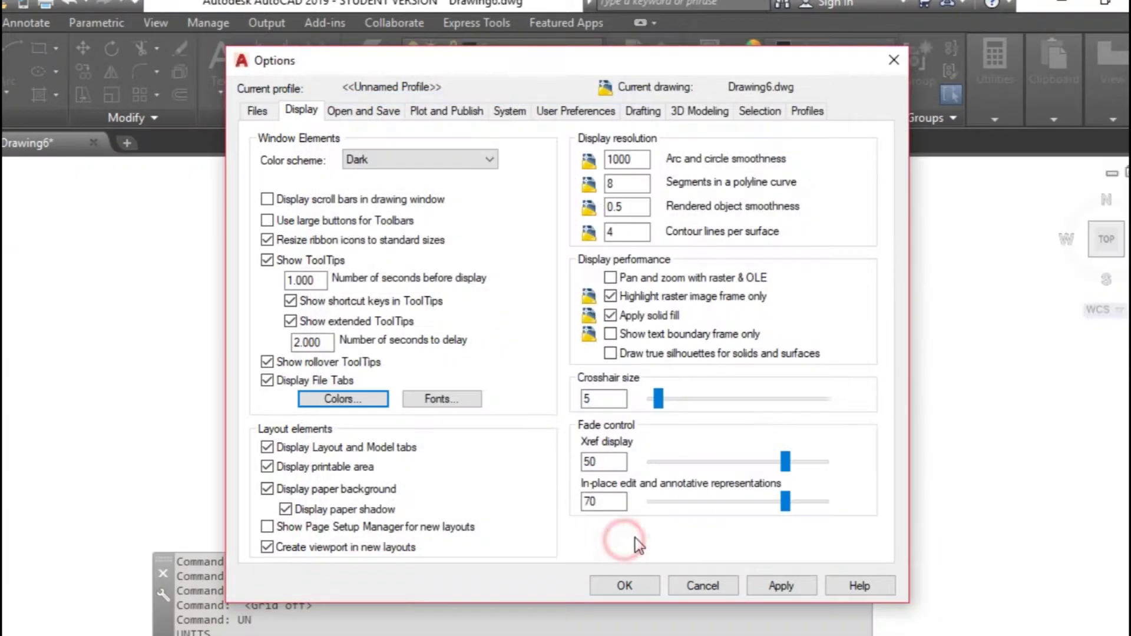
Review the colours assigned to the 2D model space interface elements, from Crosshairs to Light shape (extended source), and leave without changes
{"action": "left_click", "coordinate": [366, 399]}
{"action": "left_click", "coordinate": [523, 106]}
{"action": "left_click", "coordinate": [525, 118]}
{"action": "left_click", "coordinate": [525, 131]}
{"action": "left_click", "coordinate": [524, 169]}
{"action": "left_click", "coordinate": [521, 219]}
{"action": "left_click", "coordinate": [523, 244]}
{"action": "scroll", "coordinate": [536, 179], "scroll_direction": "down", "scroll_amount": 4}
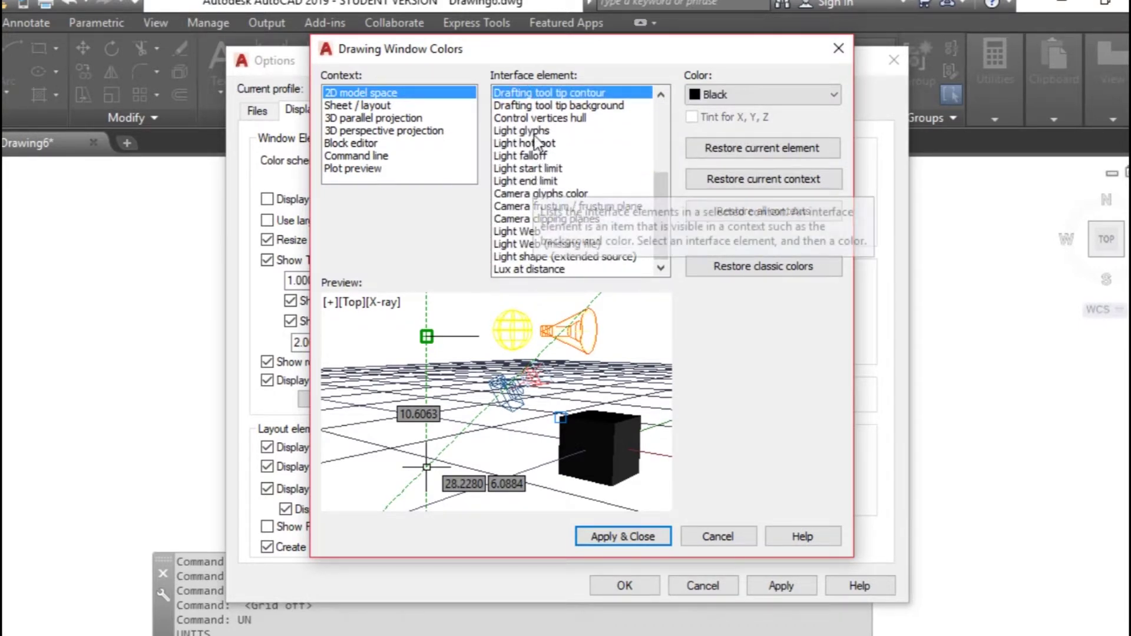
{"action": "left_click", "coordinate": [560, 181]}
{"action": "left_click", "coordinate": [573, 256]}
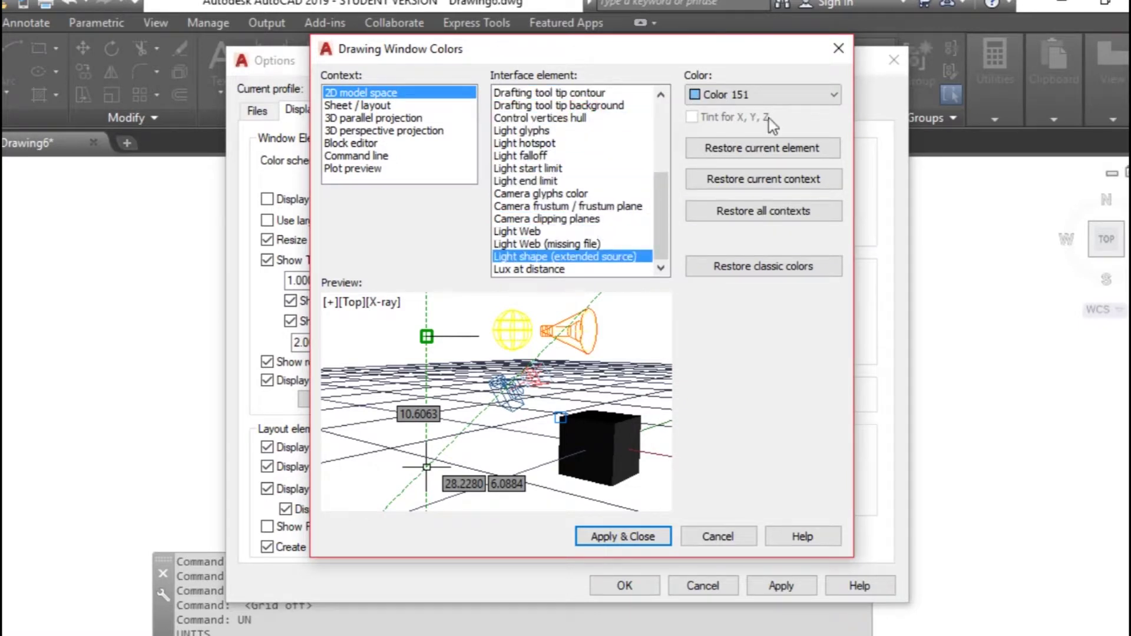
{"action": "left_click", "coordinate": [717, 536]}
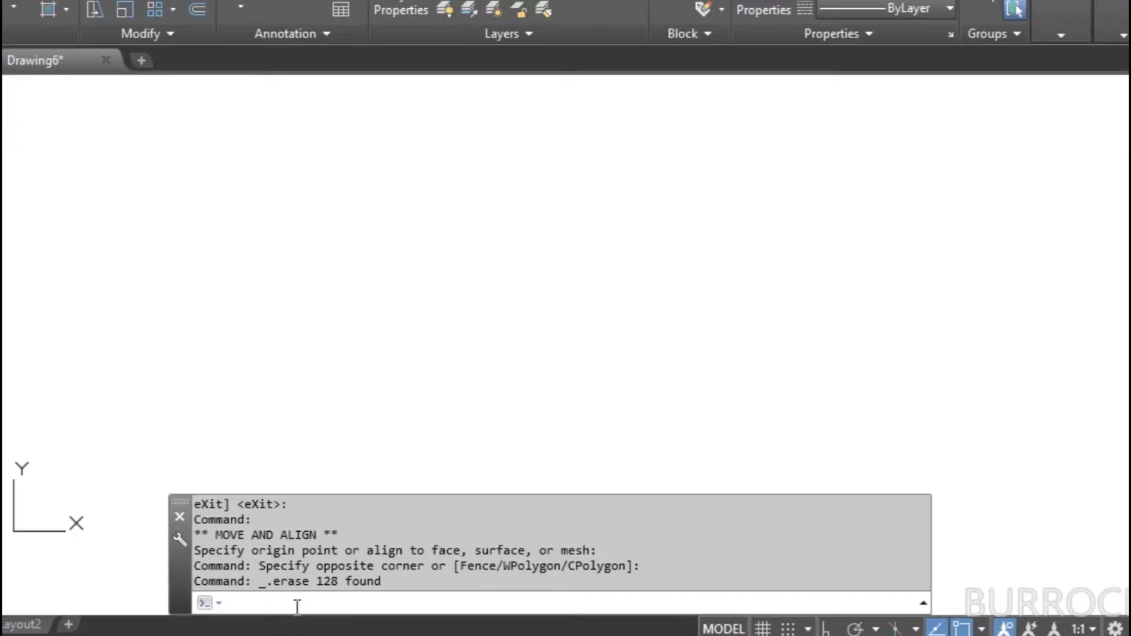
Draw a circle with a radius of about 99'-7" in the left part of the empty drawing
{"action": "left_click", "coordinate": [298, 607]}
{"action": "type", "text": "circle"}
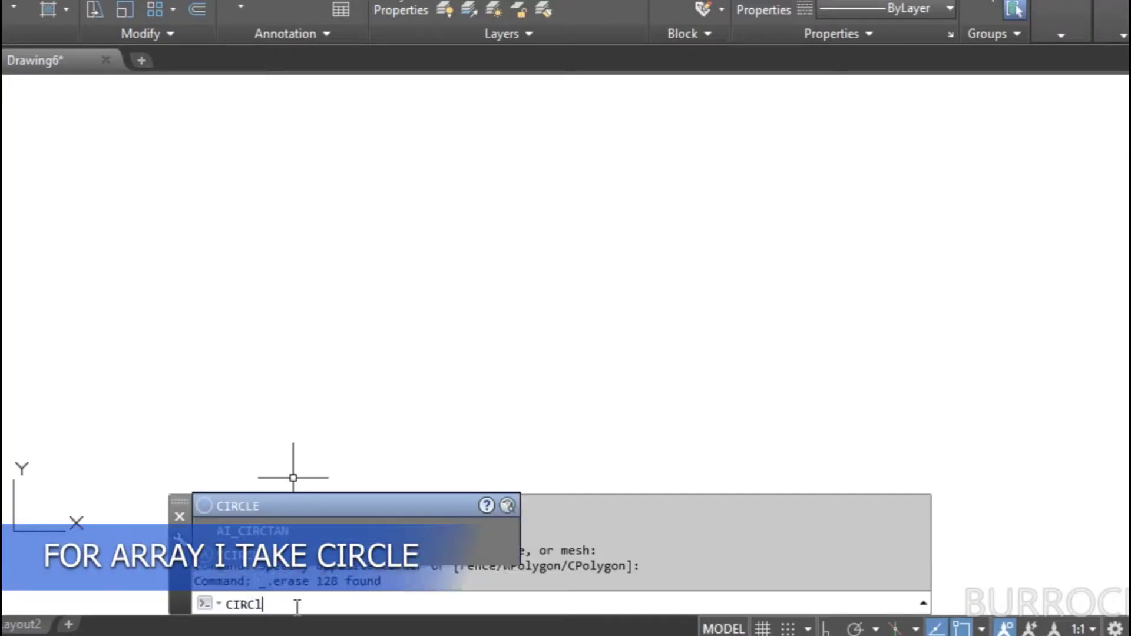
{"action": "key", "text": "Return"}
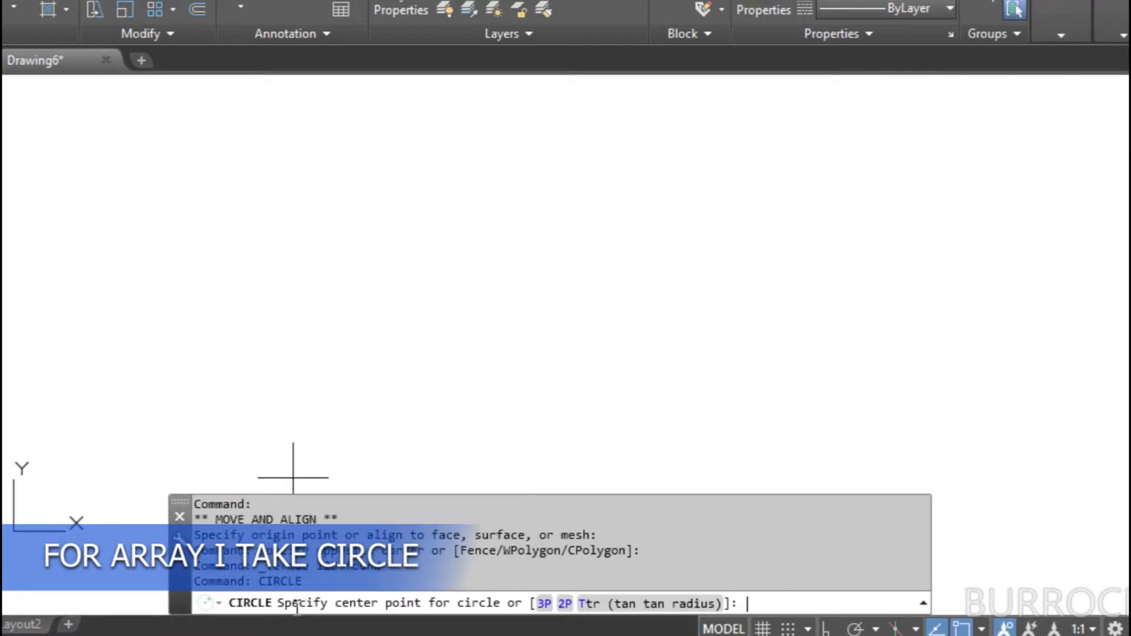
{"action": "left_click", "coordinate": [251, 258]}
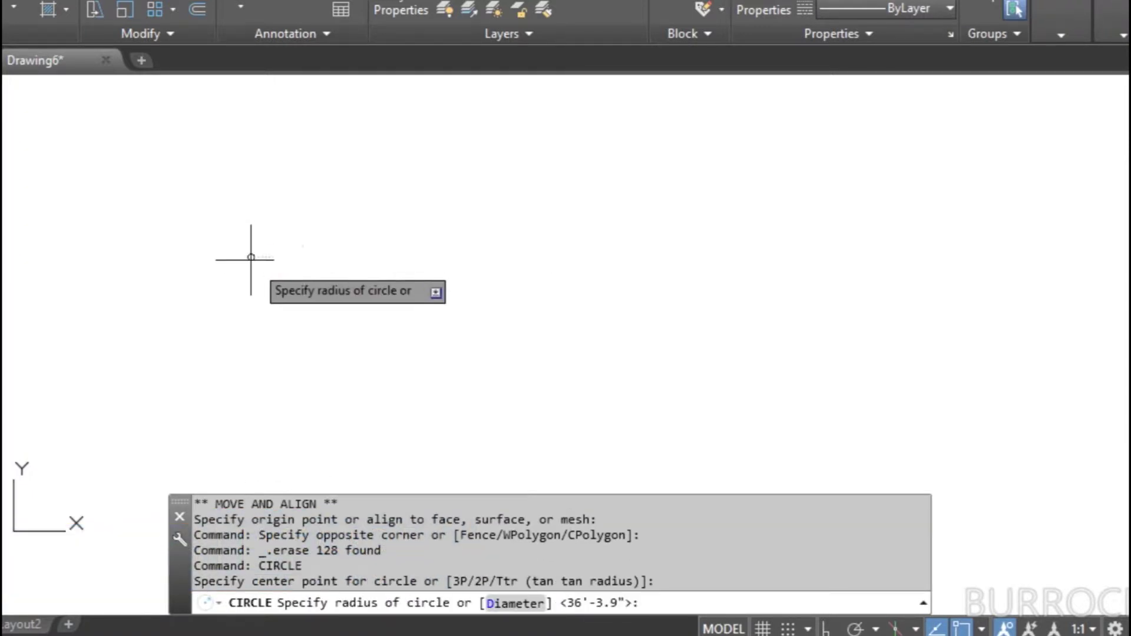
{"action": "left_click", "coordinate": [257, 264]}
Draw a second circle with a radius of about 108'-1" well to the right of the first one
{"action": "type", "text": "CIRCLE"}
{"action": "key", "text": "Return"}
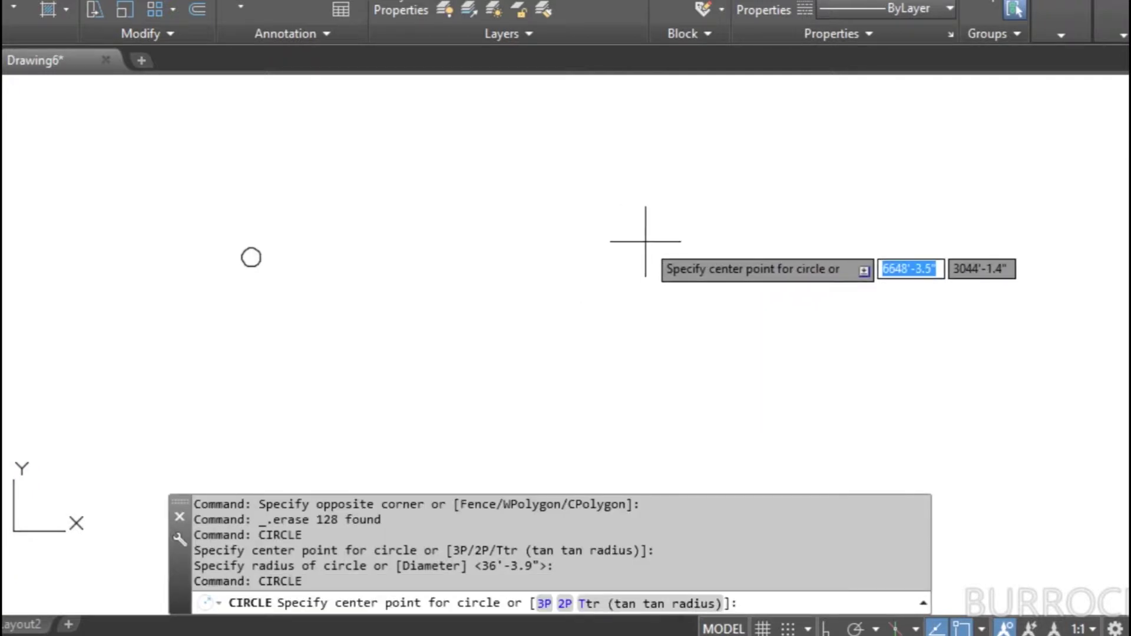
{"action": "left_click", "coordinate": [645, 242]}
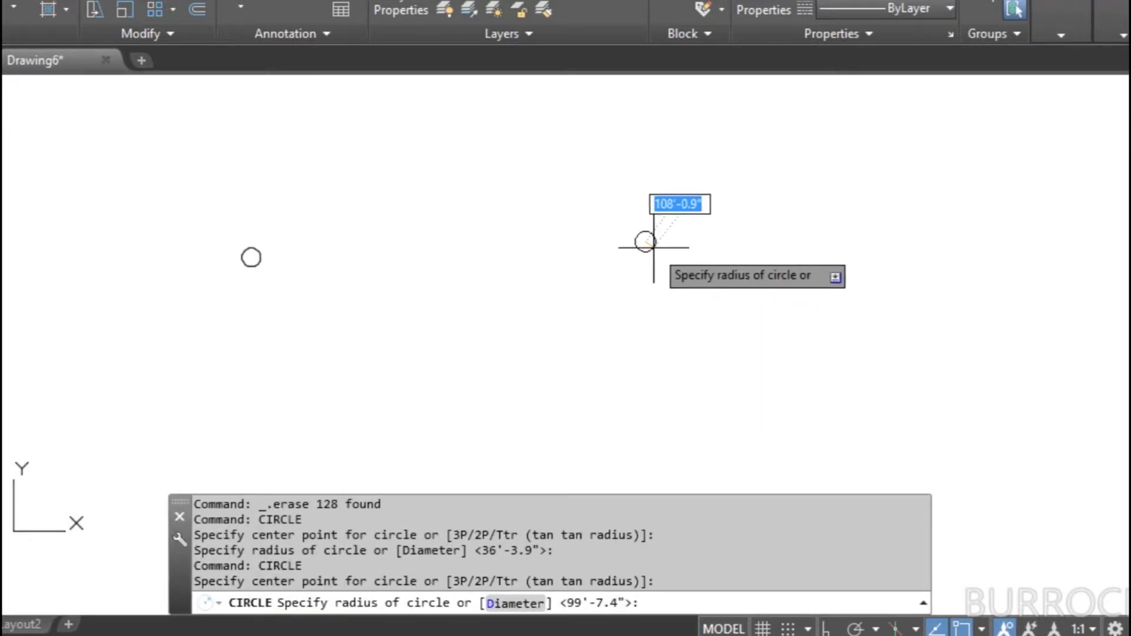
{"action": "left_click", "coordinate": [653, 247]}
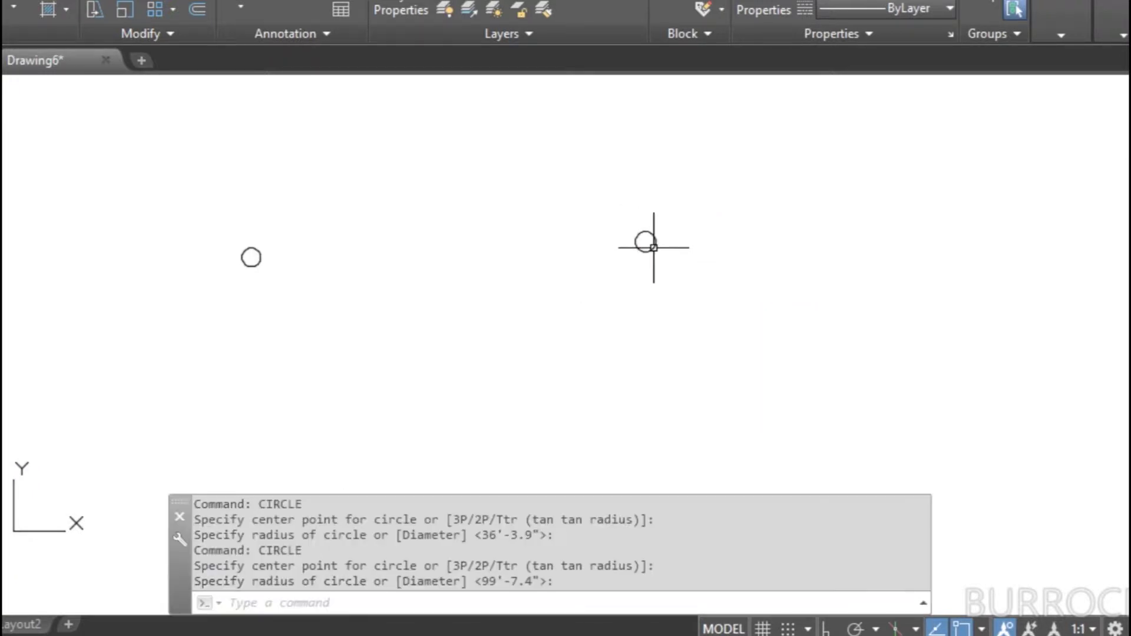
Draw a third, slightly larger circle to the right of the second one and end the command
{"action": "key", "text": "Return"}
{"action": "left_click", "coordinate": [997, 239]}
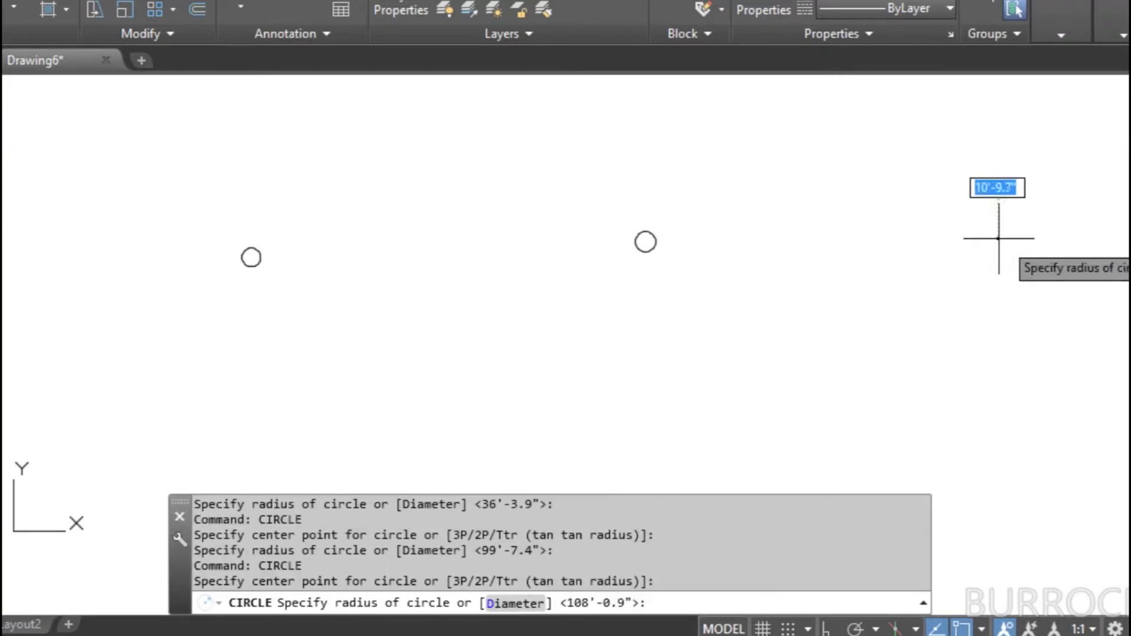
{"action": "left_click", "coordinate": [1009, 242]}
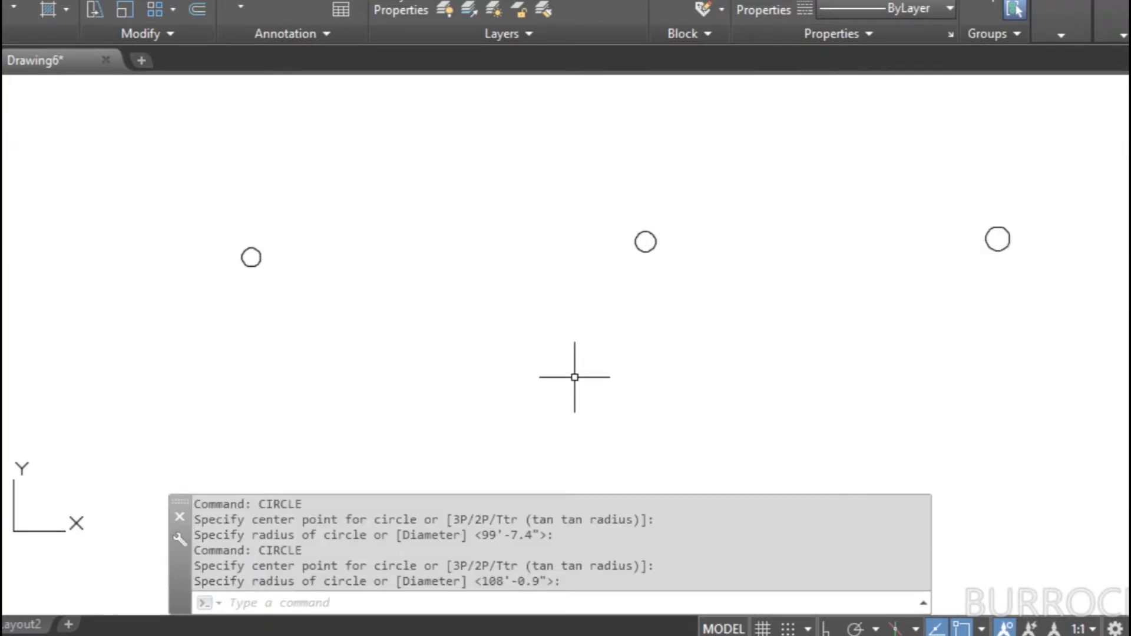
{"action": "key", "text": "Escape"}
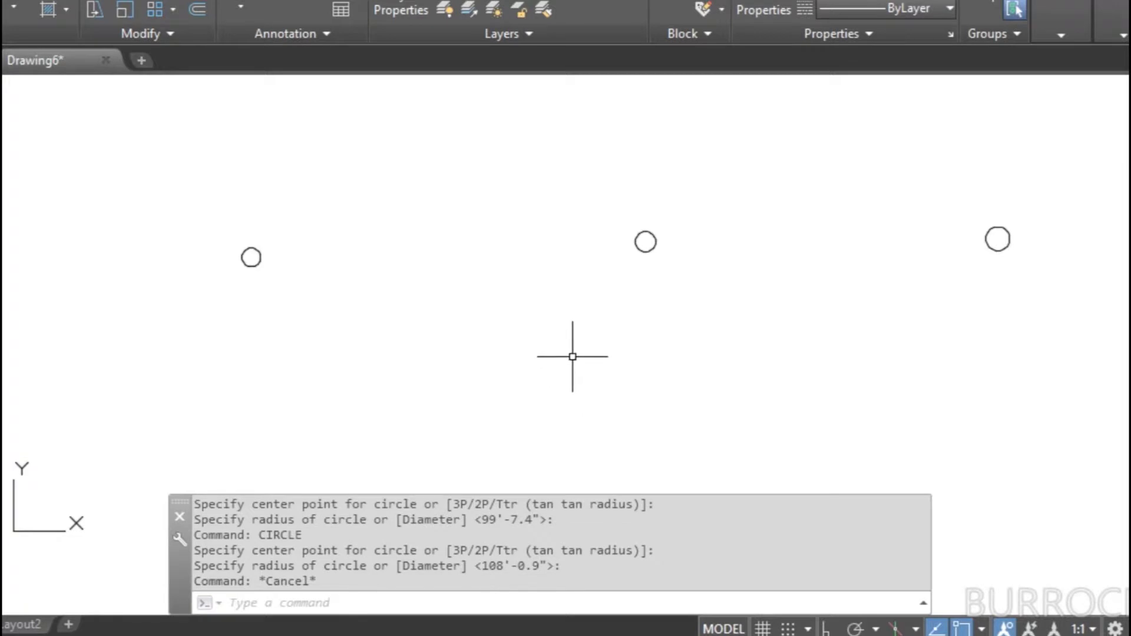
Create an associative rectangular array of four columns and three rows from the leftmost circle
{"action": "type", "text": "array"}
{"action": "key", "text": "Return"}
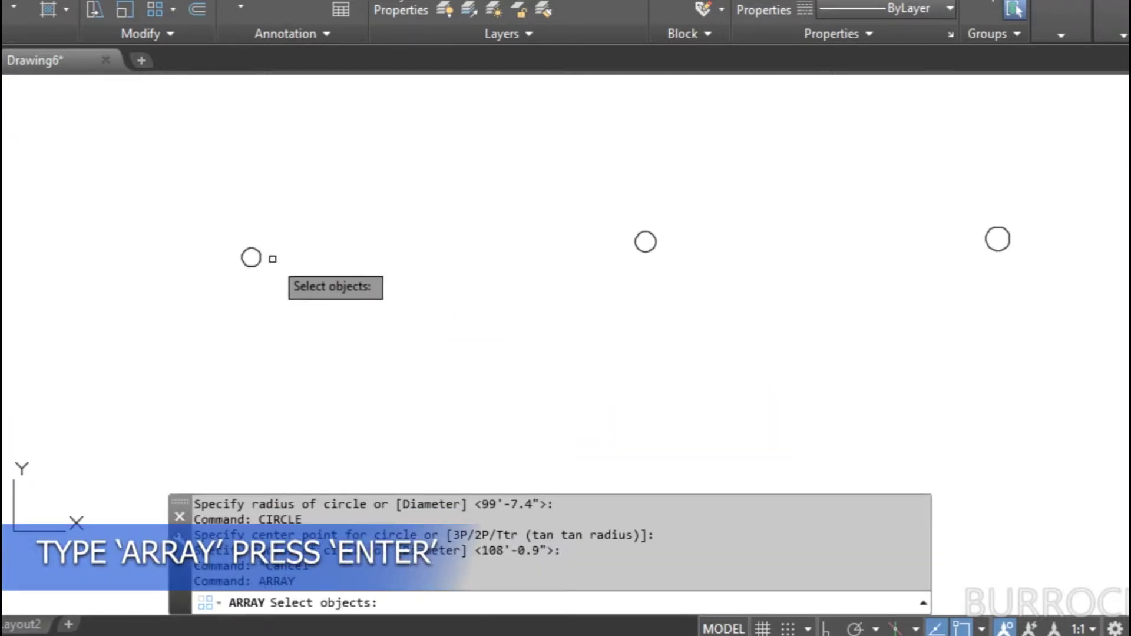
{"action": "left_click", "coordinate": [258, 259]}
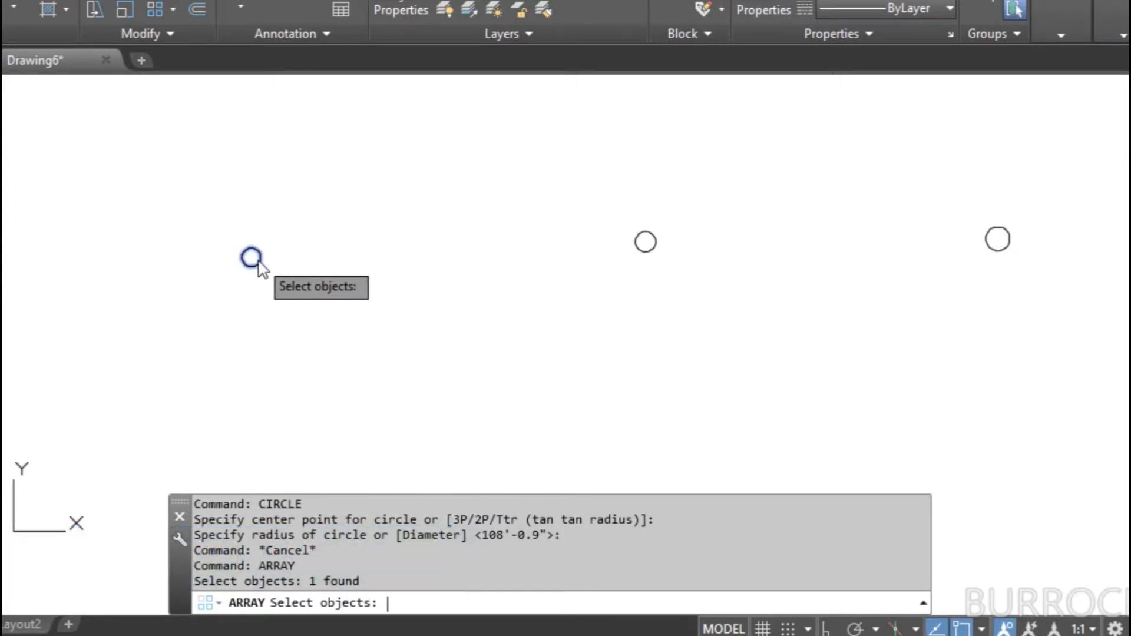
{"action": "key", "text": "Return"}
{"action": "left_click", "coordinate": [338, 315]}
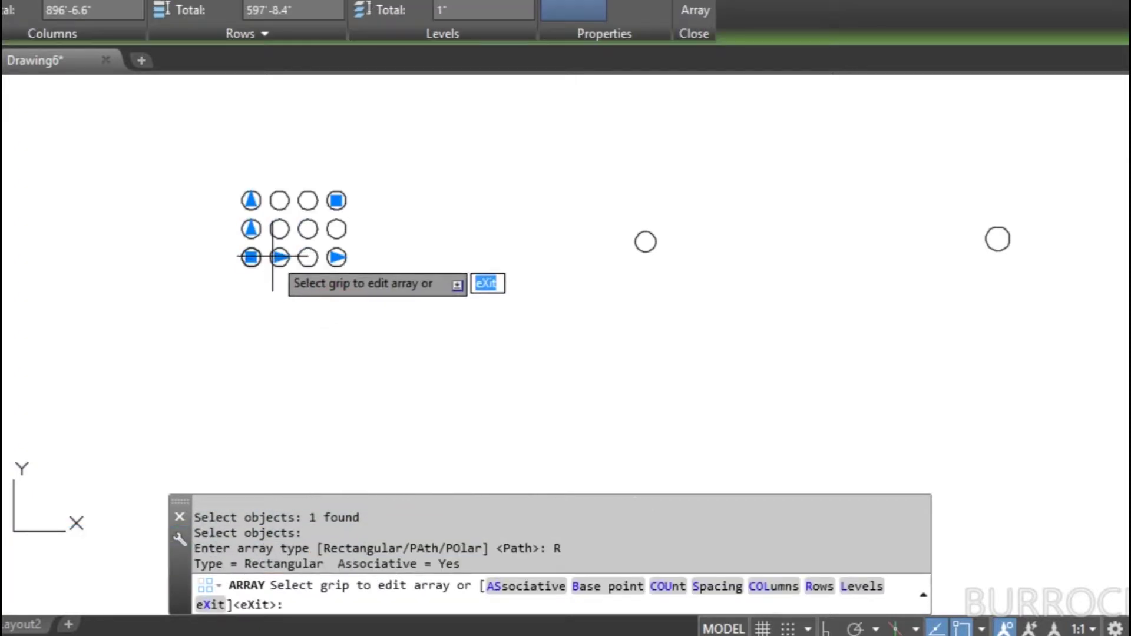
{"action": "left_click", "coordinate": [327, 255]}
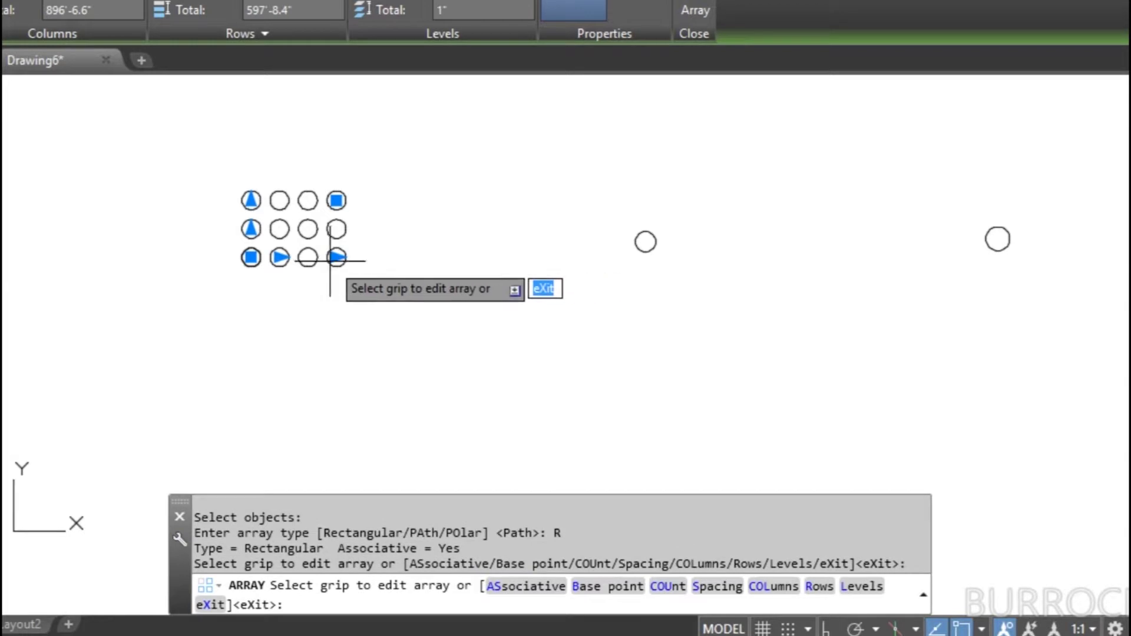
{"action": "key", "text": "Return"}
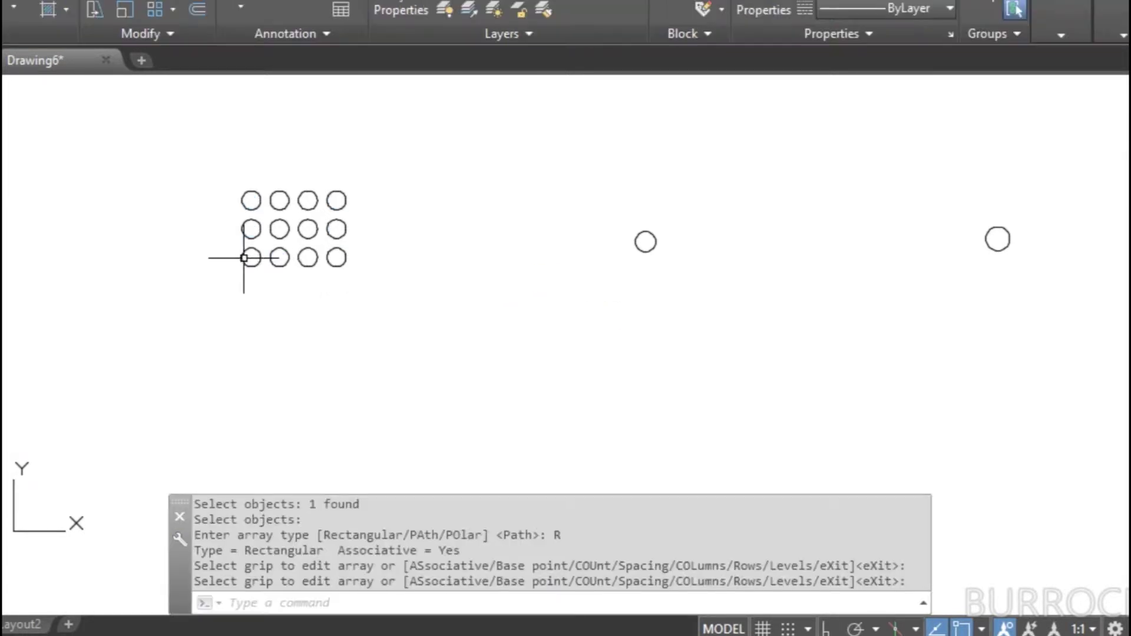
Extend the rectangular circle array to 7 columns and 6 rows
{"action": "left_click", "coordinate": [251, 257]}
{"action": "left_click", "coordinate": [336, 257]}
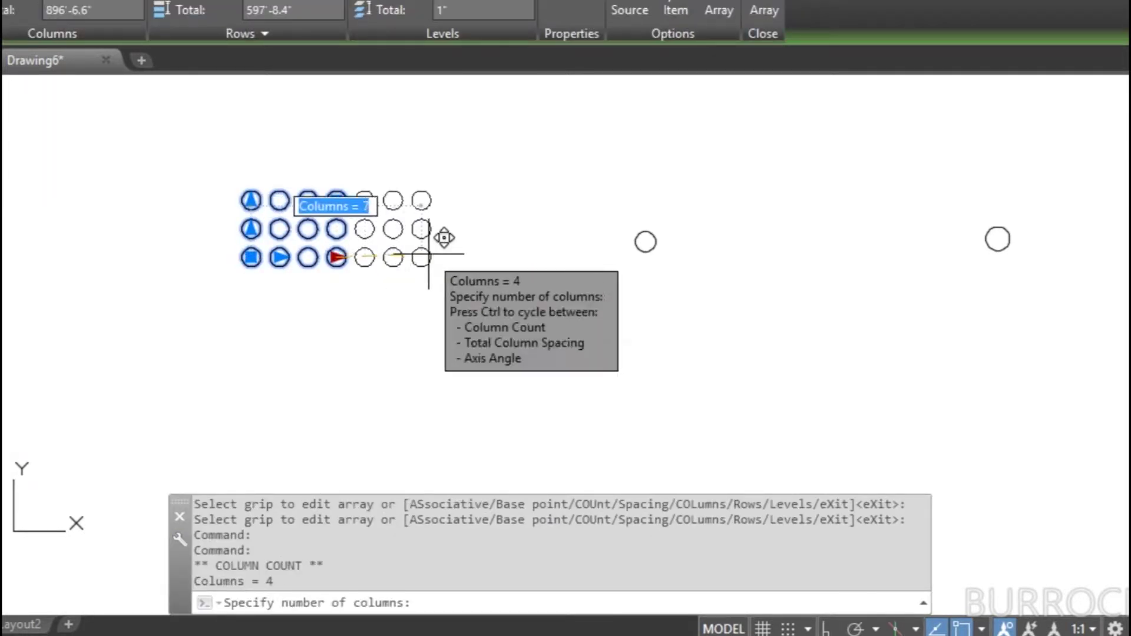
{"action": "left_click", "coordinate": [441, 241]}
{"action": "left_click", "coordinate": [251, 200]}
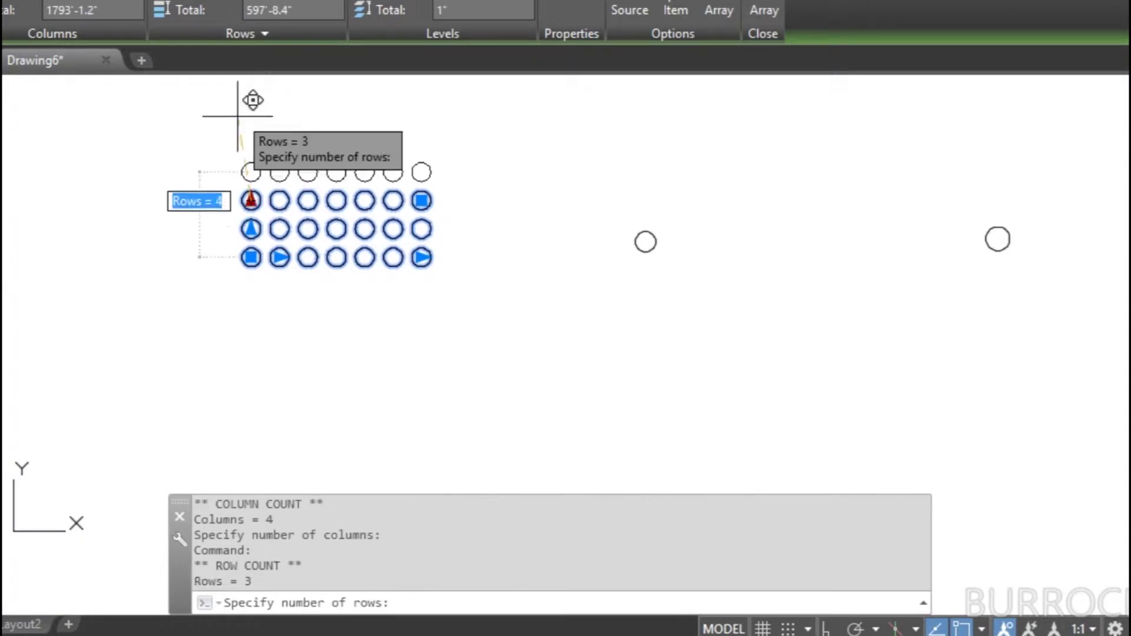
{"action": "left_click", "coordinate": [243, 92]}
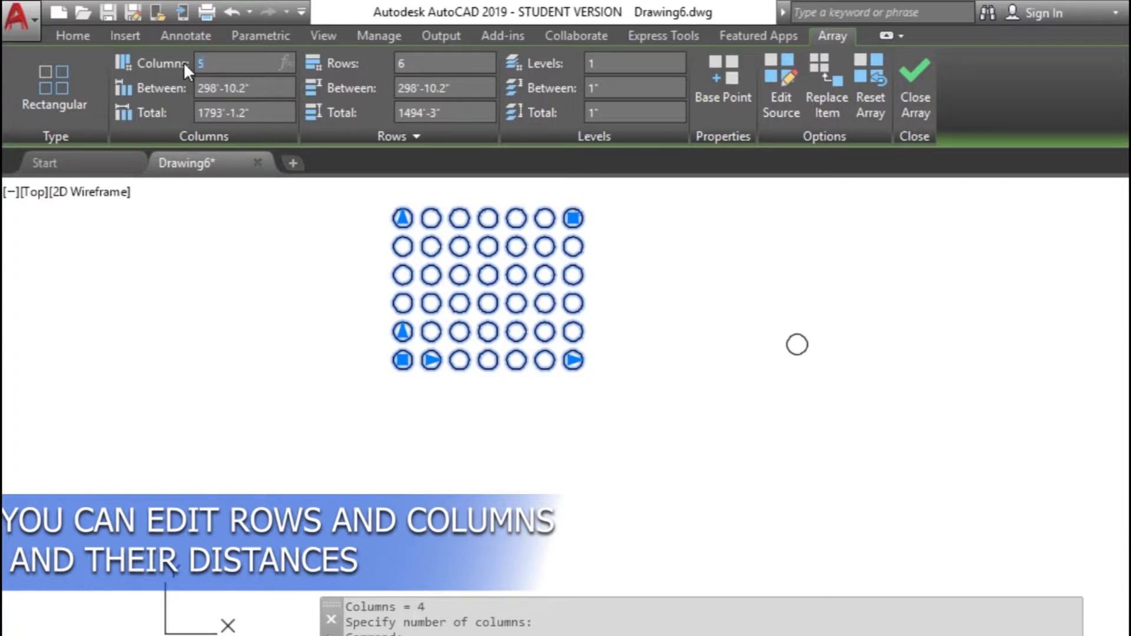
Reduce the array to 5 columns and extend it back to 7 columns
{"action": "key", "text": "Return"}
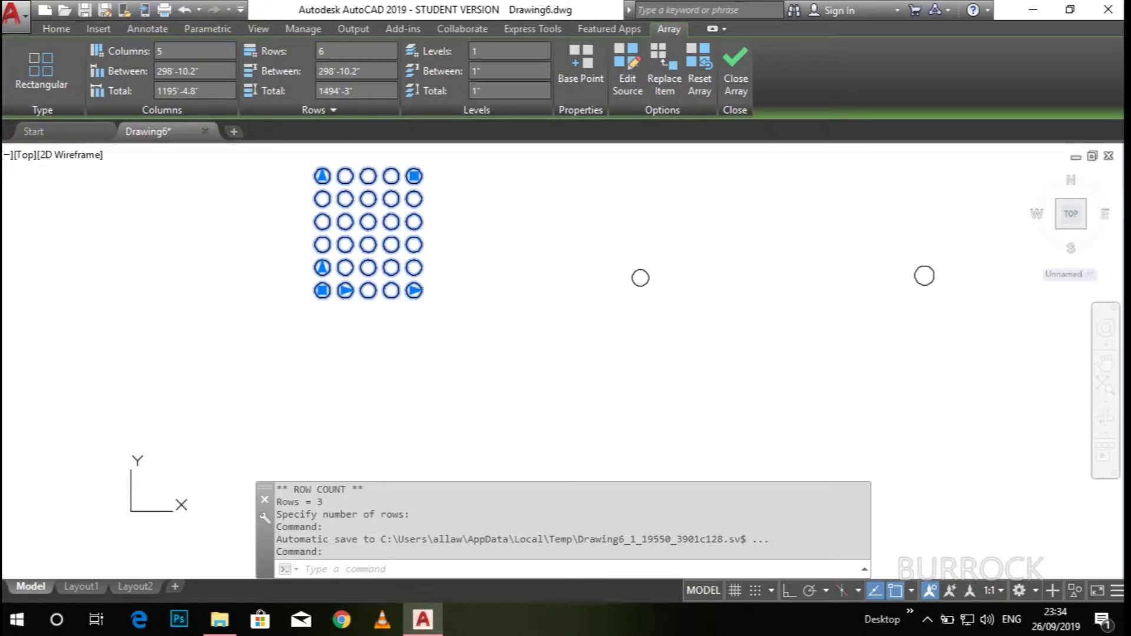
{"action": "middle_click_drag", "start_coordinate": [452, 276], "coordinate": [480, 341]}
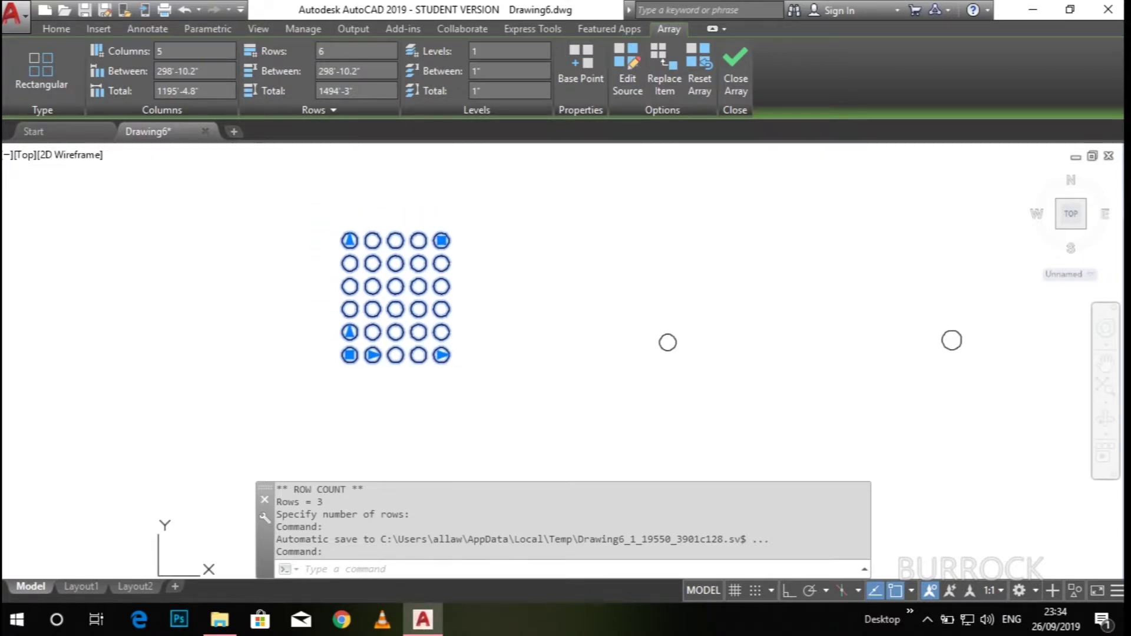
{"action": "left_click", "coordinate": [441, 354]}
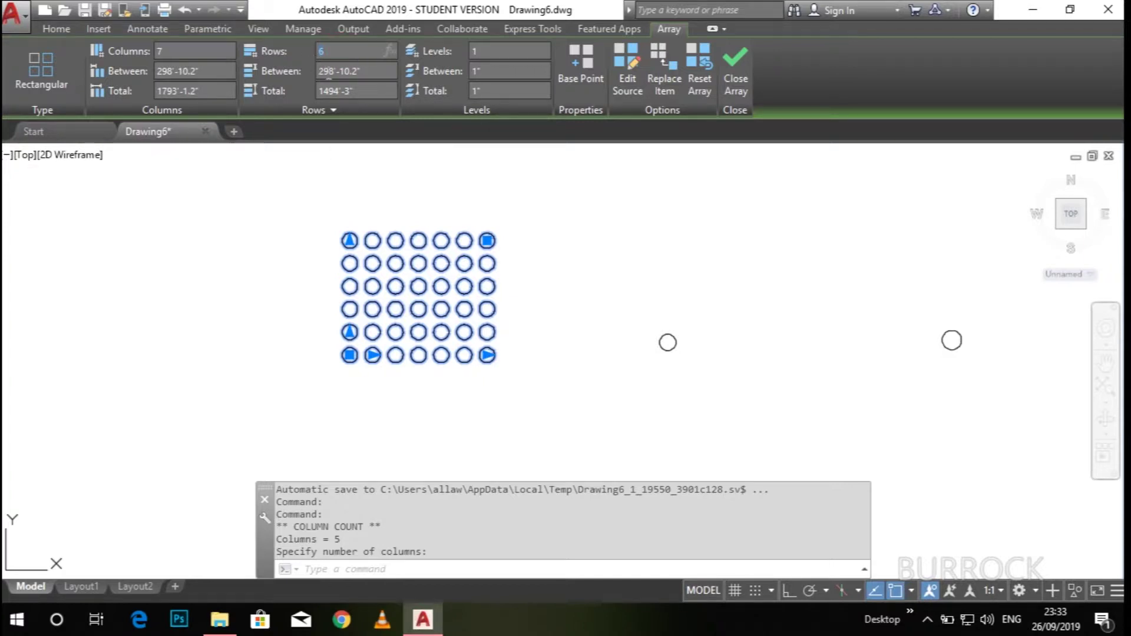
Set both the row spacing and the column spacing of the array to 20'
{"action": "left_click", "coordinate": [367, 70]}
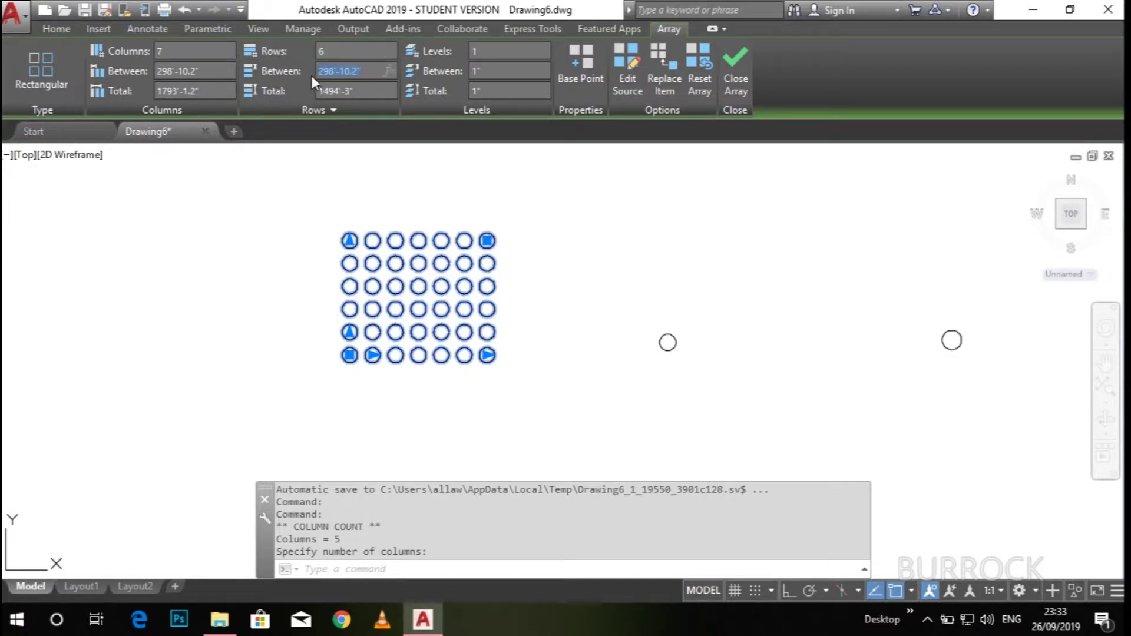
{"action": "type", "text": "20"}
{"action": "key", "text": "Return"}
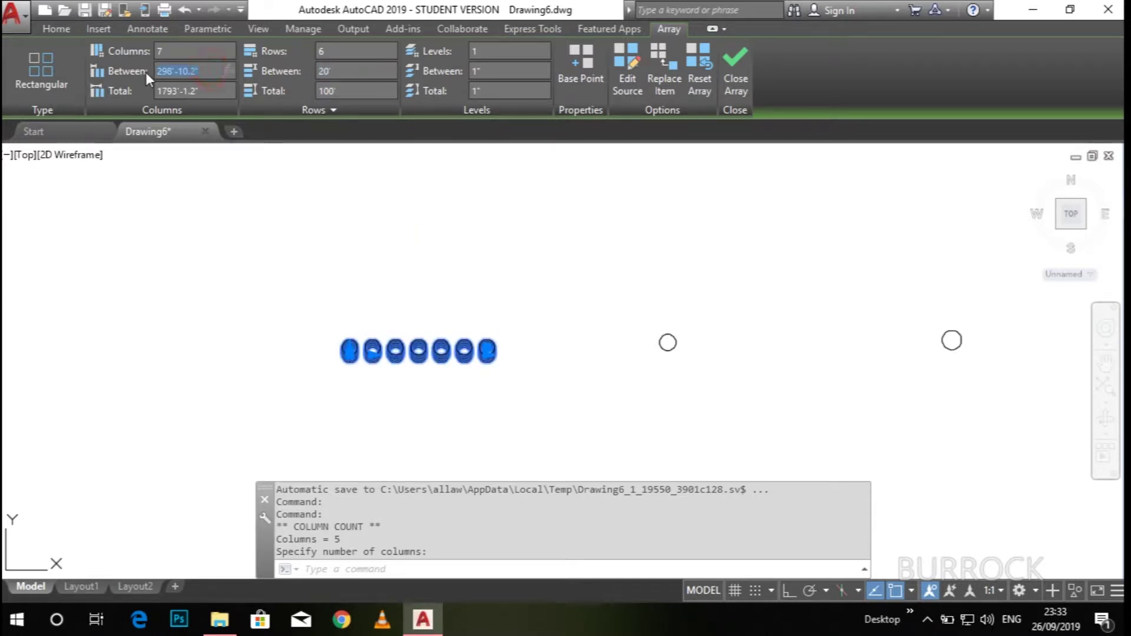
{"action": "type", "text": "20"}
{"action": "key", "text": "Return"}
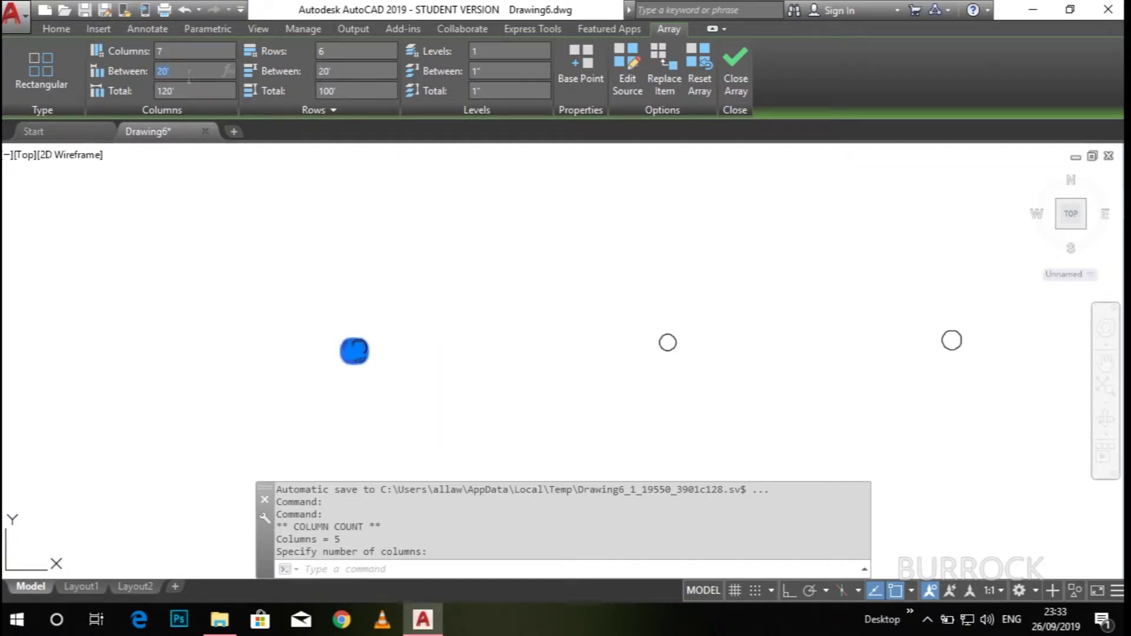
Set the array's column spacing to 200' and its row spacing to 300', and finish editing the array
{"action": "type", "text": "200"}
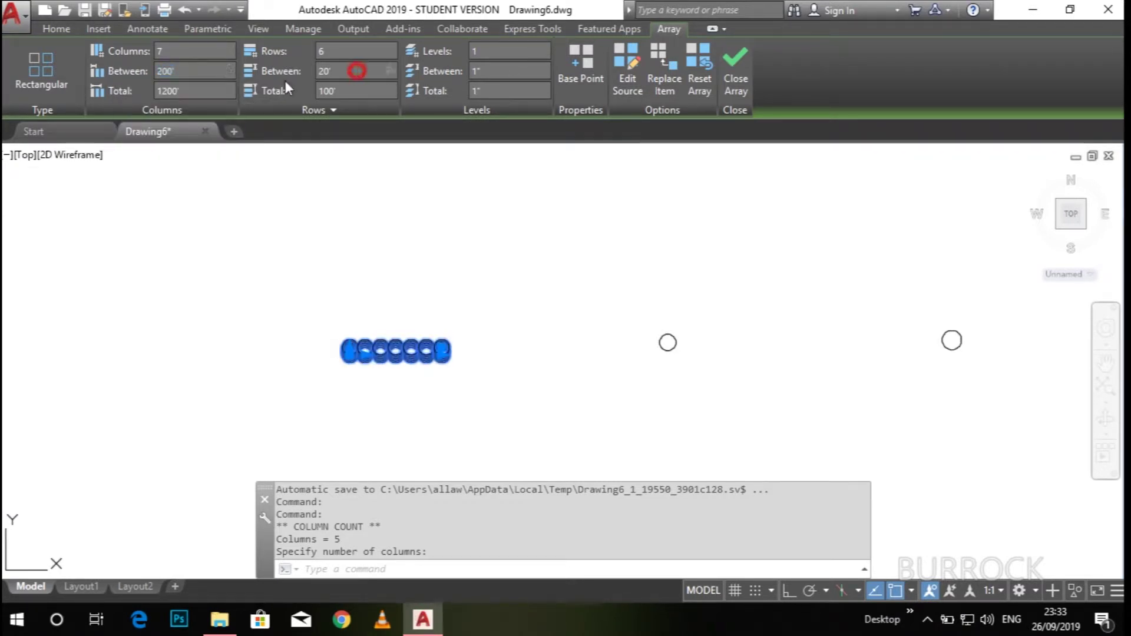
{"action": "type", "text": "300"}
{"action": "key", "text": "Return"}
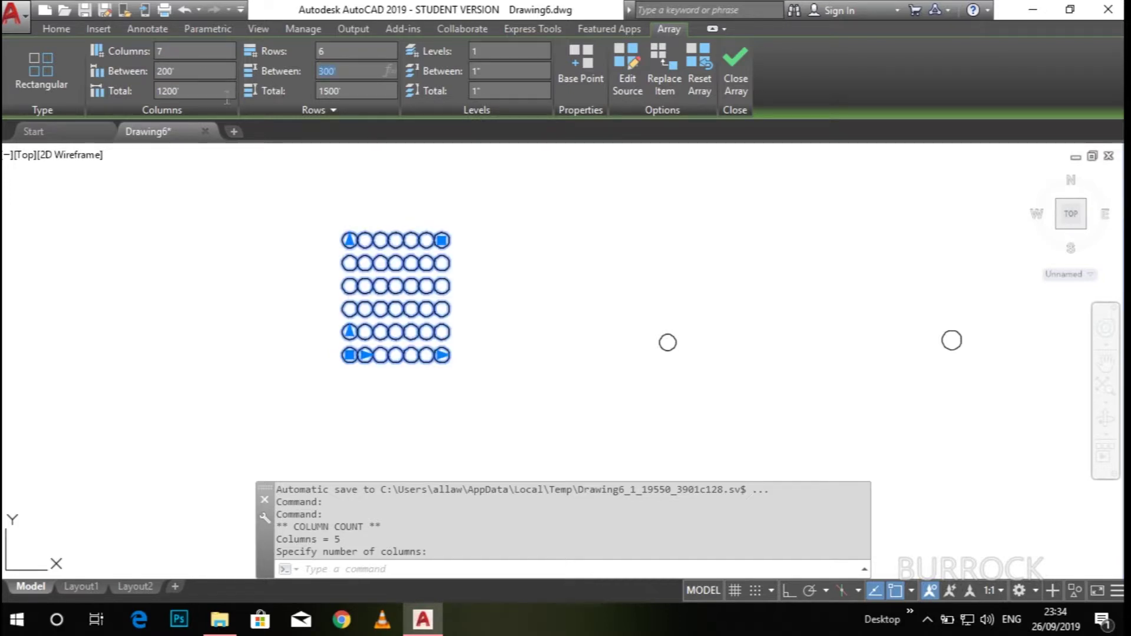
{"action": "left_click", "coordinate": [735, 74]}
Explode the rectangular array into individual circles
{"action": "scroll", "coordinate": [392, 308], "scroll_direction": "up", "scroll_amount": 4}
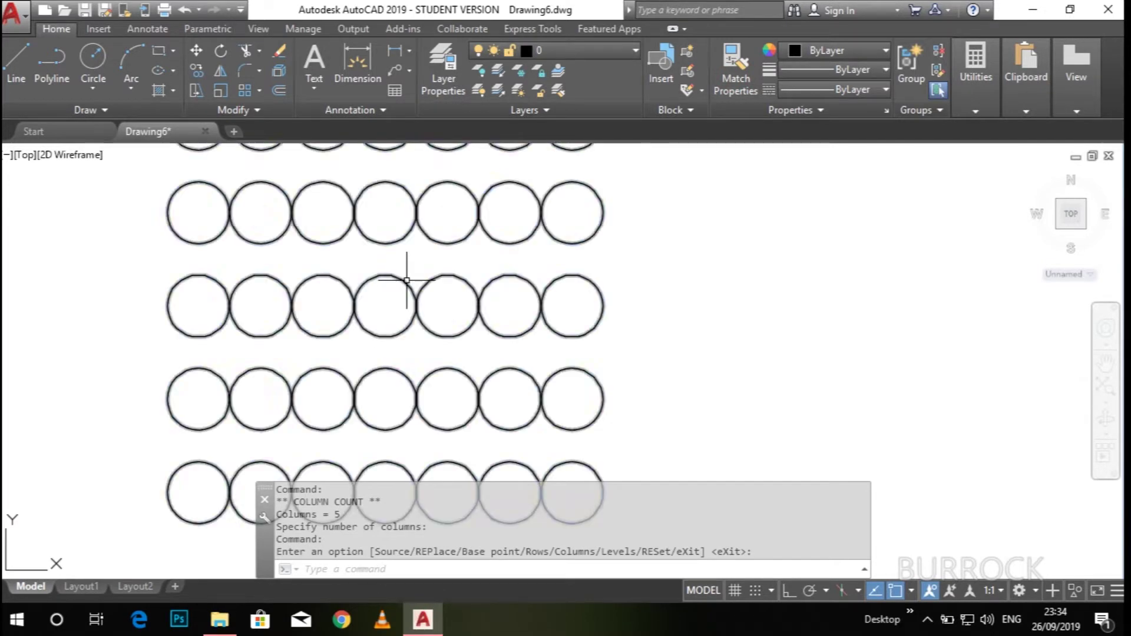
{"action": "left_click", "coordinate": [406, 281]}
{"action": "scroll", "coordinate": [408, 277], "scroll_direction": "down", "scroll_amount": 4}
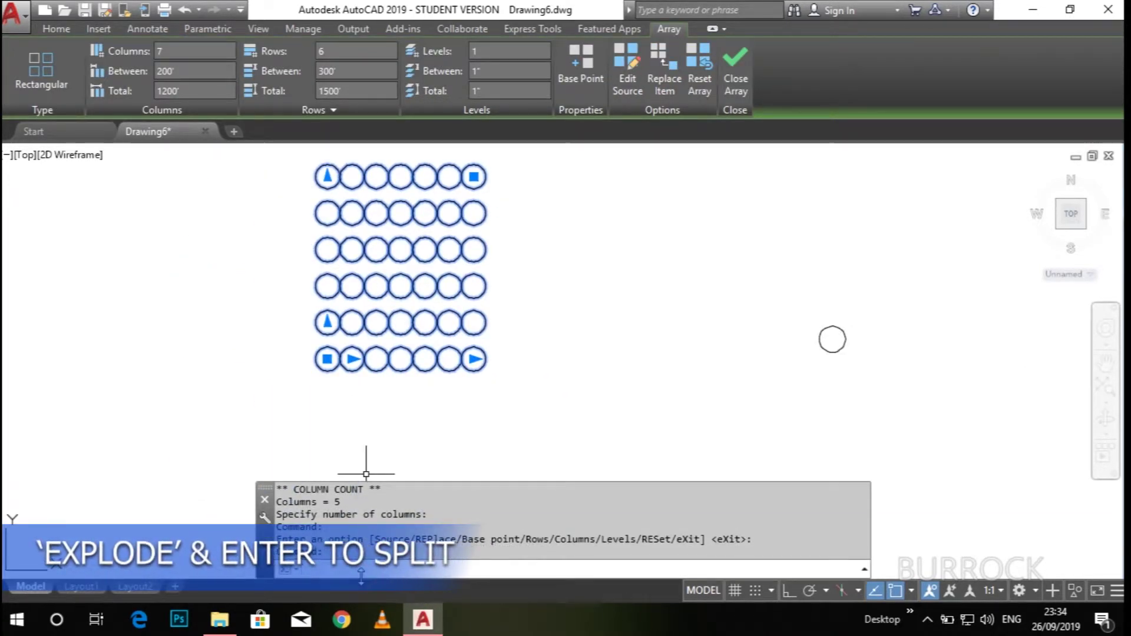
{"action": "type", "text": "o"}
{"action": "key", "text": "Return"}
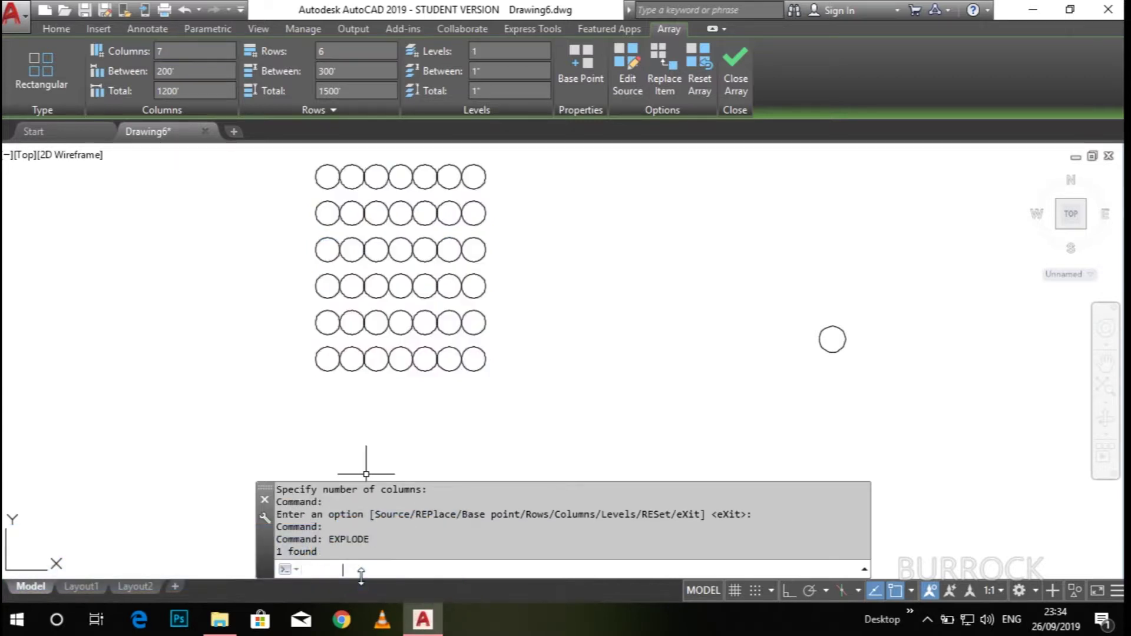
Delete the six central circles, three in each of the two middle rows of the pattern
{"action": "left_click", "coordinate": [404, 263]}
{"action": "left_click", "coordinate": [433, 256]}
{"action": "left_click", "coordinate": [372, 259]}
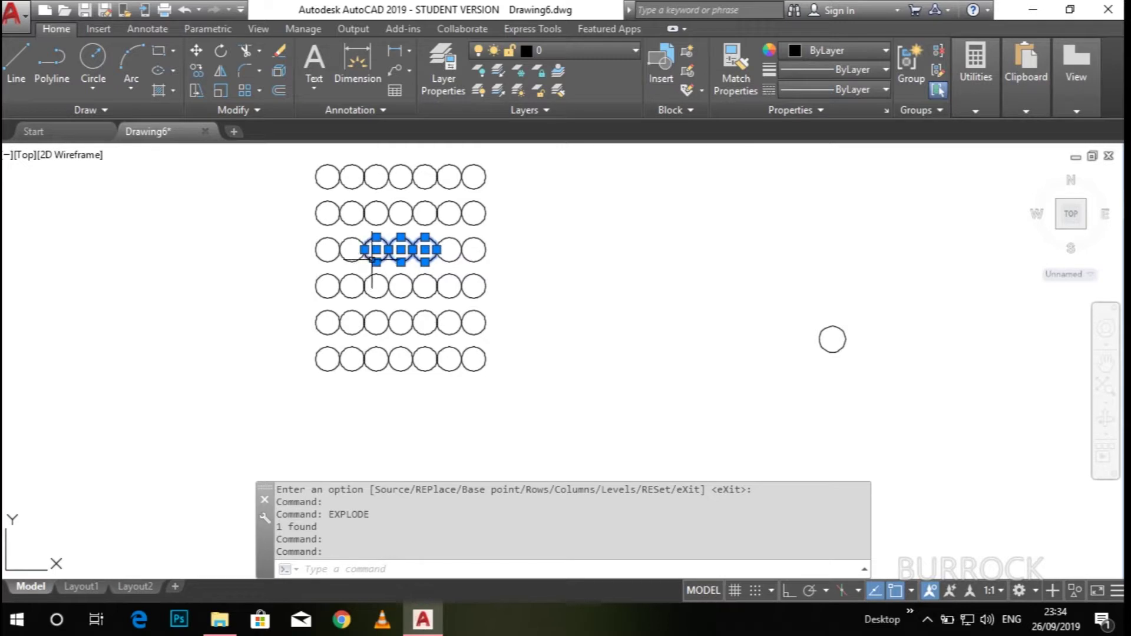
{"action": "left_click", "coordinate": [370, 277]}
{"action": "left_click", "coordinate": [396, 276]}
{"action": "left_click", "coordinate": [424, 276]}
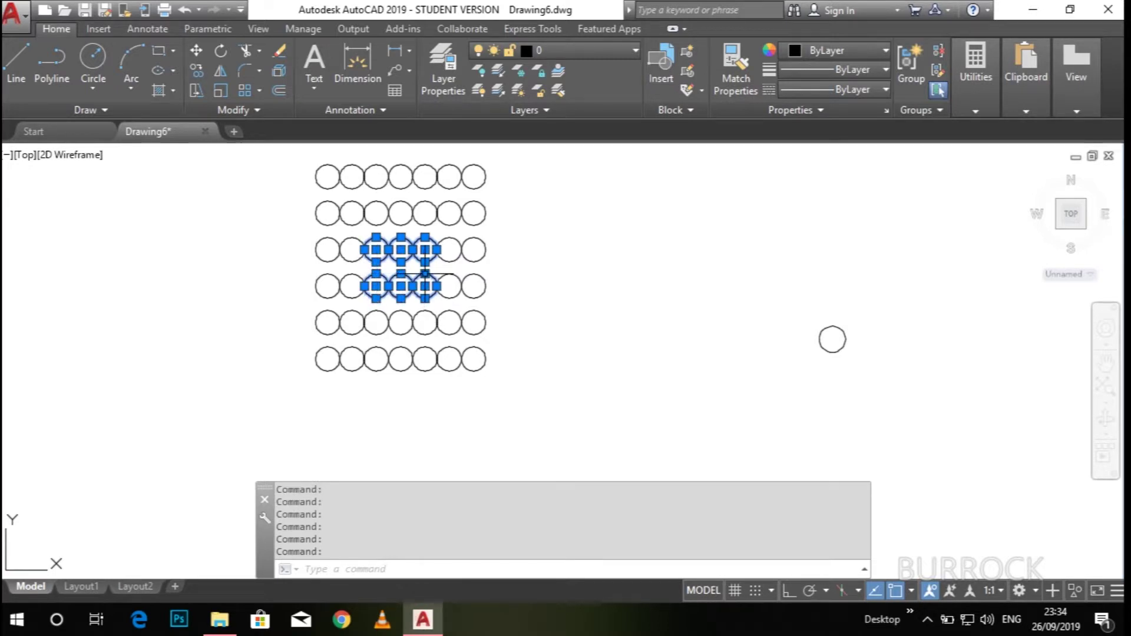
{"action": "key", "text": "Delete"}
{"action": "scroll", "coordinate": [477, 355], "scroll_direction": "up", "scroll_amount": 2}
{"action": "scroll", "coordinate": [475, 353], "scroll_direction": "down", "scroll_amount": 2}
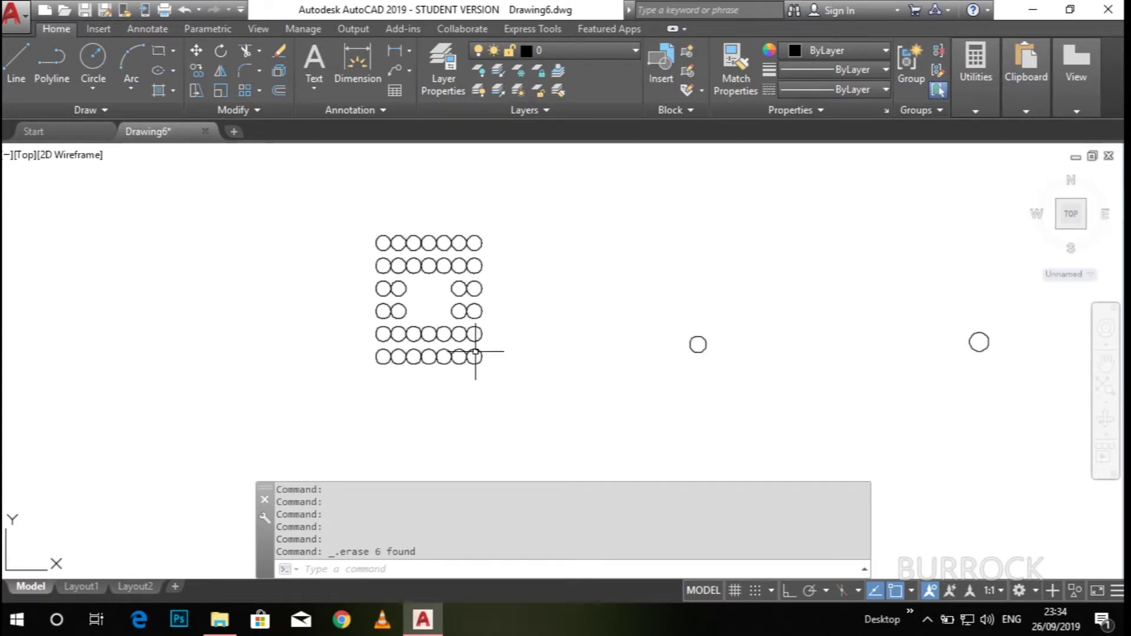
{"action": "left_click", "coordinate": [503, 222]}
{"action": "left_click_drag", "start_coordinate": [502, 223], "coordinate": [366, 379]}
{"action": "key", "text": "Escape"}
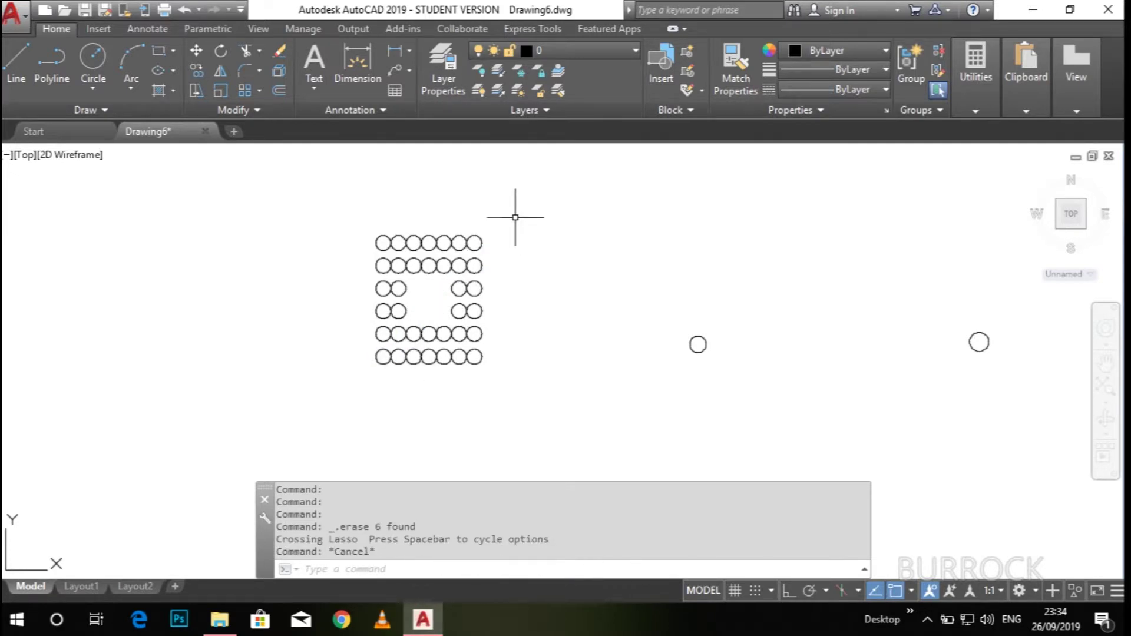
Group all the remaining circles of the rectangular pattern
{"action": "left_click", "coordinate": [518, 215]}
{"action": "left_click", "coordinate": [348, 369]}
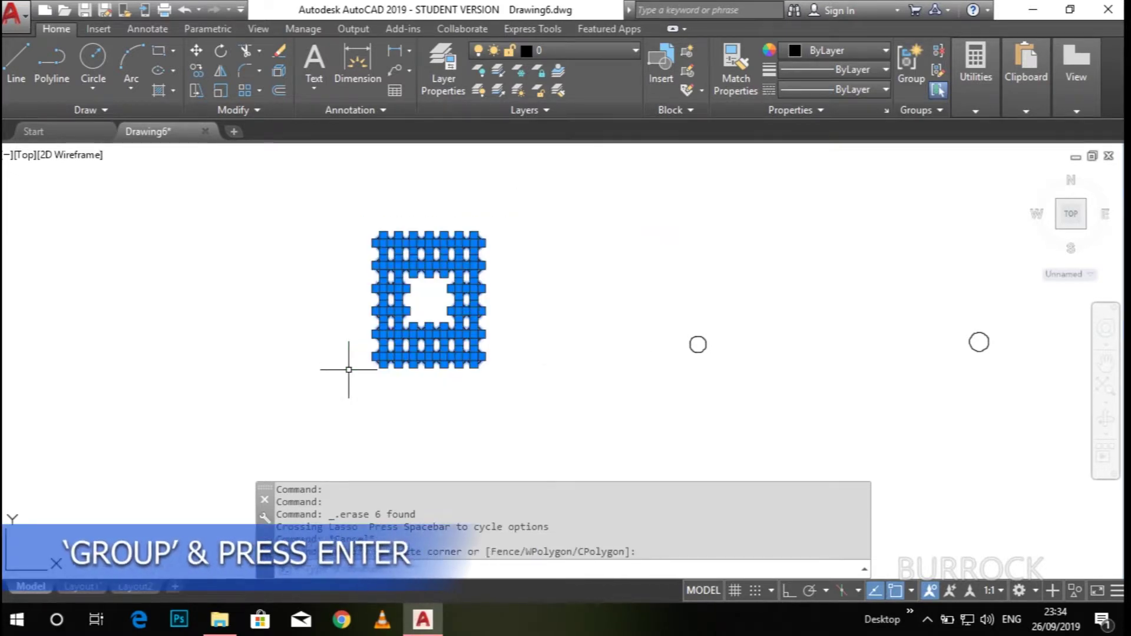
{"action": "type", "text": "group"}
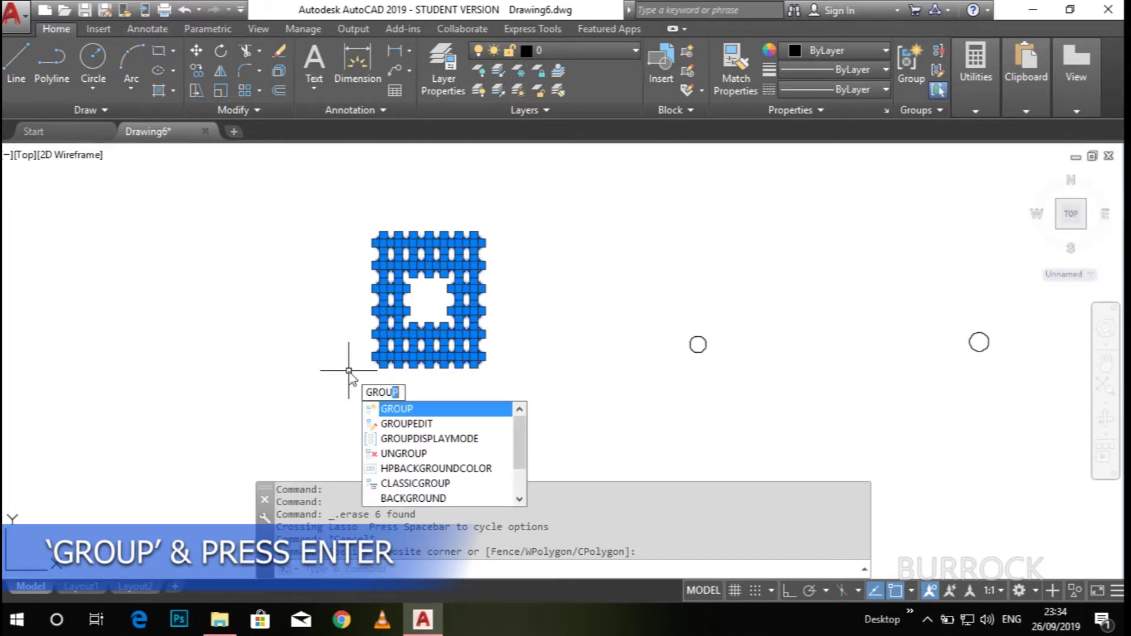
{"action": "key", "text": "Return"}
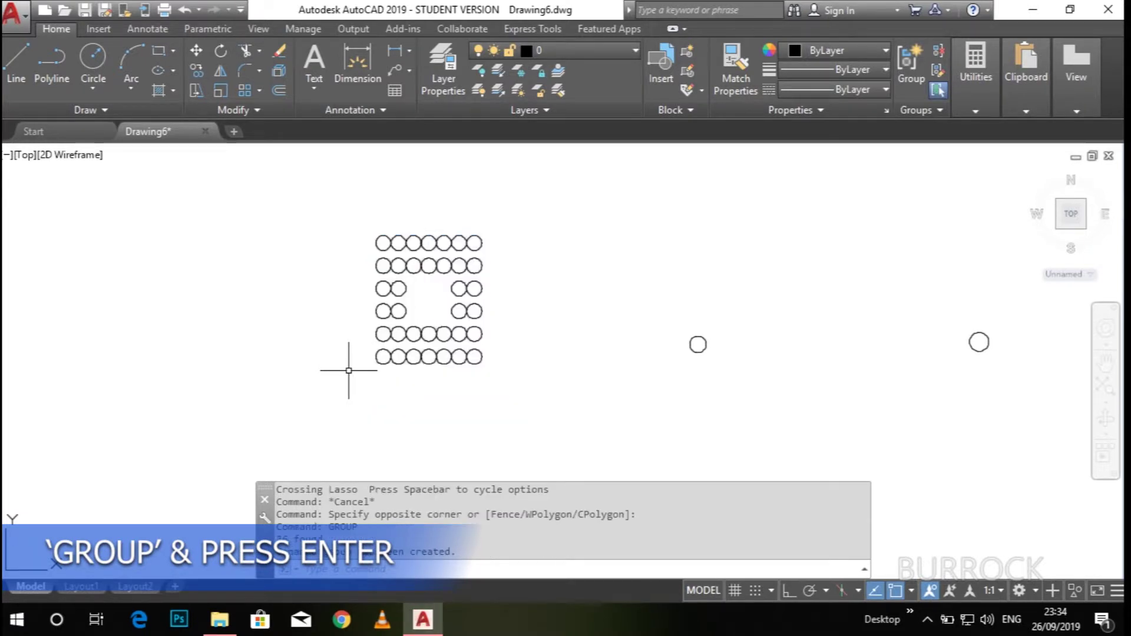
Select a circle in the pattern to check how the group is selected, and clear the selection
{"action": "left_click", "coordinate": [406, 311]}
{"action": "scroll", "coordinate": [411, 307], "scroll_direction": "up", "scroll_amount": 8}
{"action": "left_click", "coordinate": [379, 309]}
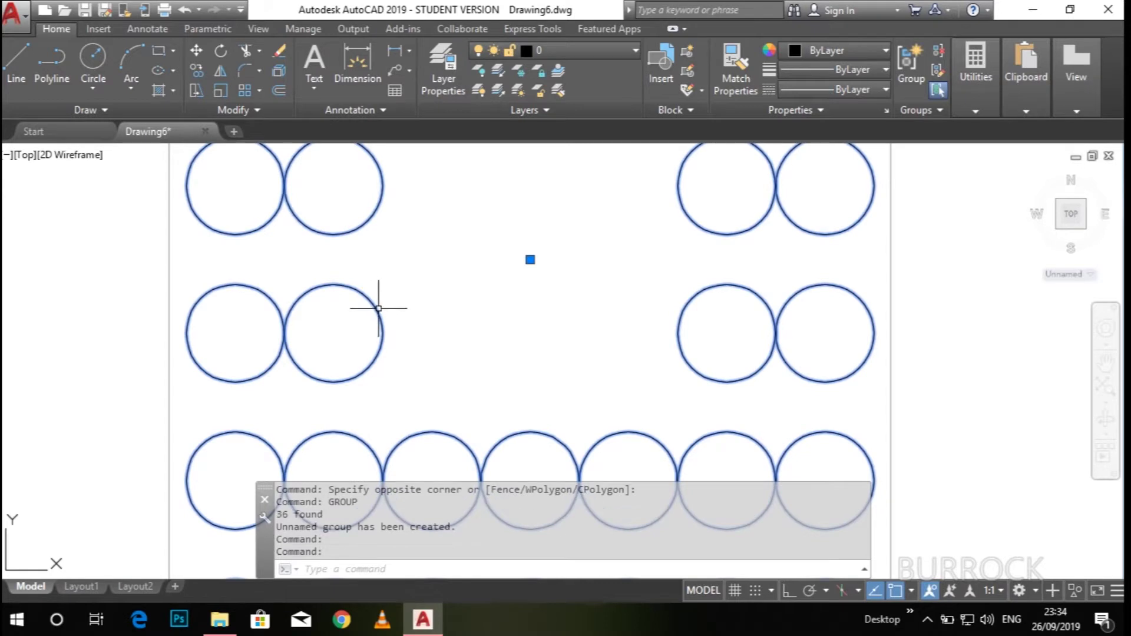
{"action": "scroll", "coordinate": [379, 308], "scroll_direction": "down", "scroll_amount": 5}
{"action": "left_click", "coordinate": [364, 313]}
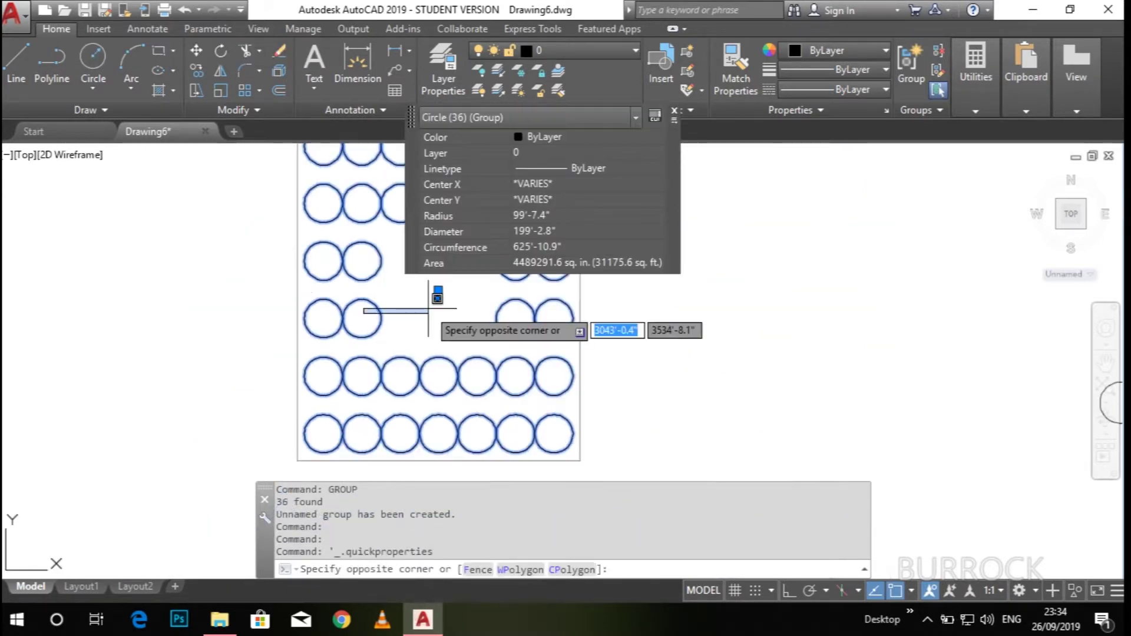
{"action": "key", "text": "Escape"}
{"action": "scroll", "coordinate": [431, 306], "scroll_direction": "down", "scroll_amount": 2}
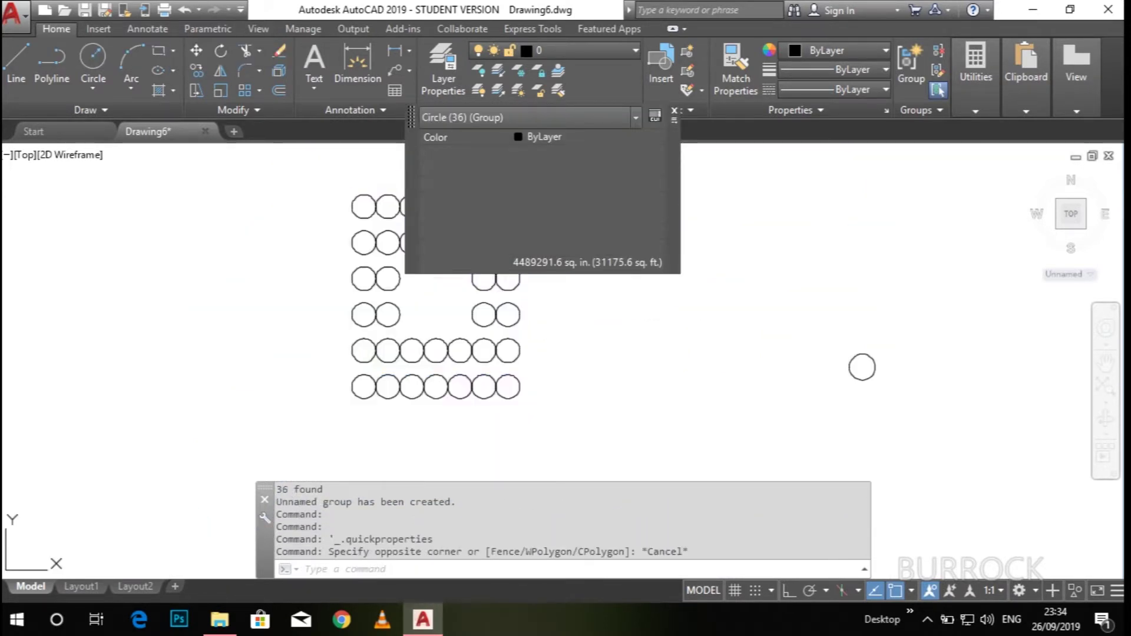
{"action": "key", "text": "Escape"}
{"action": "scroll", "coordinate": [431, 305], "scroll_direction": "down", "scroll_amount": 3}
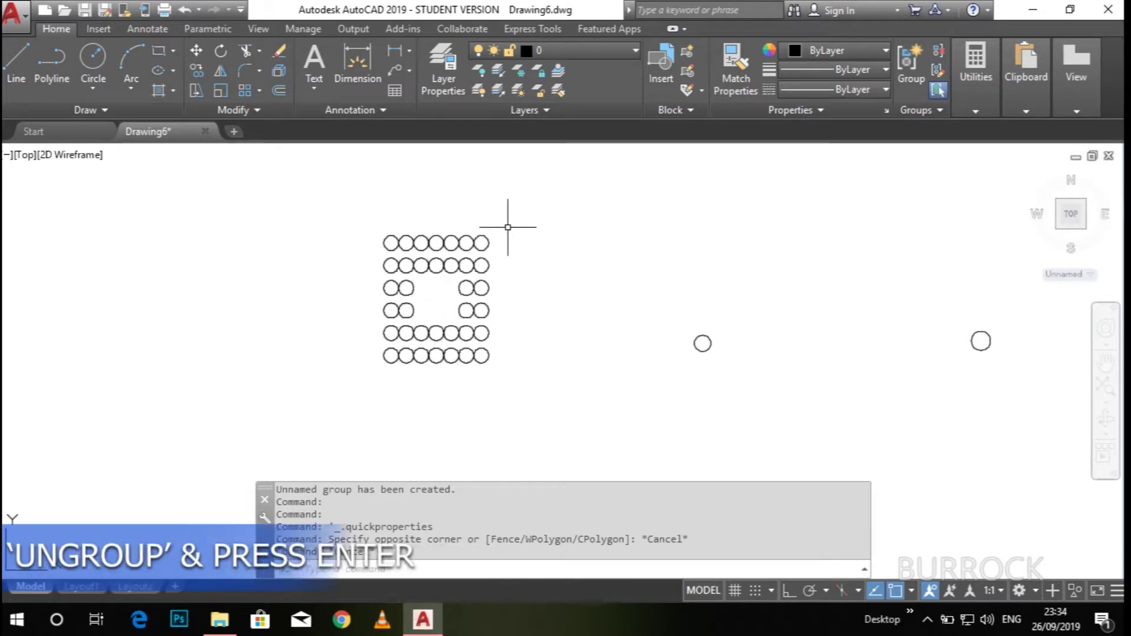
Ungroup the rectangular circle pattern
{"action": "left_click", "coordinate": [510, 229]}
{"action": "left_click", "coordinate": [382, 403]}
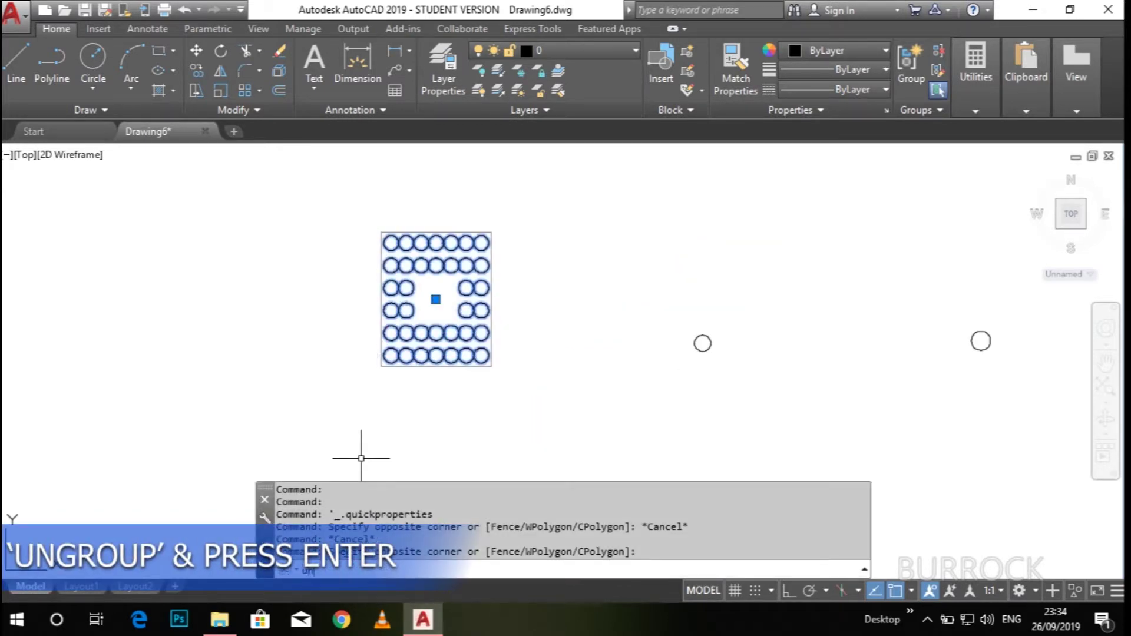
{"action": "type", "text": "gr"}
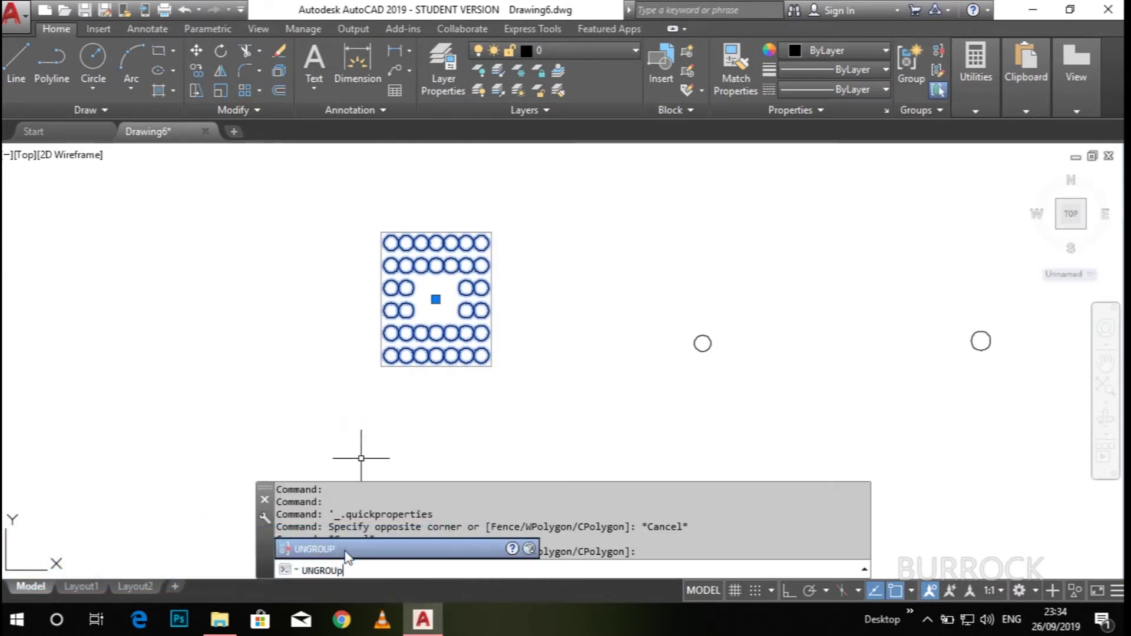
{"action": "key", "text": "Return"}
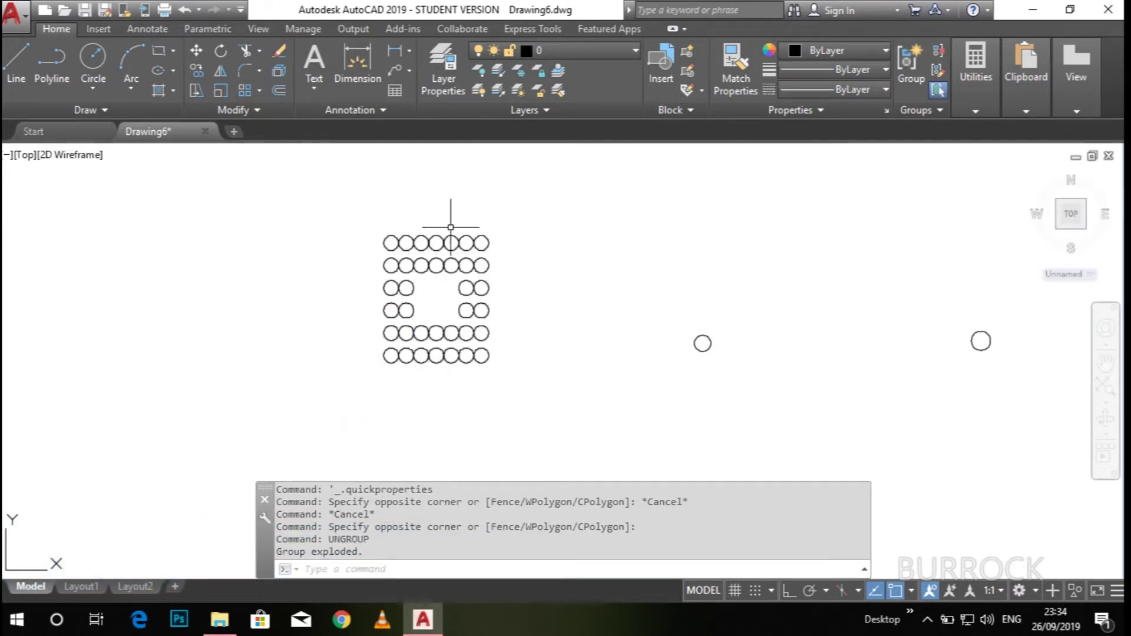
Select several circles in the upper two rows to check that they are separate objects, and clear the selection
{"action": "left_click", "coordinate": [445, 243]}
{"action": "left_click", "coordinate": [409, 263]}
{"action": "left_click", "coordinate": [448, 263]}
{"action": "left_click", "coordinate": [470, 253]}
{"action": "left_click", "coordinate": [385, 263]}
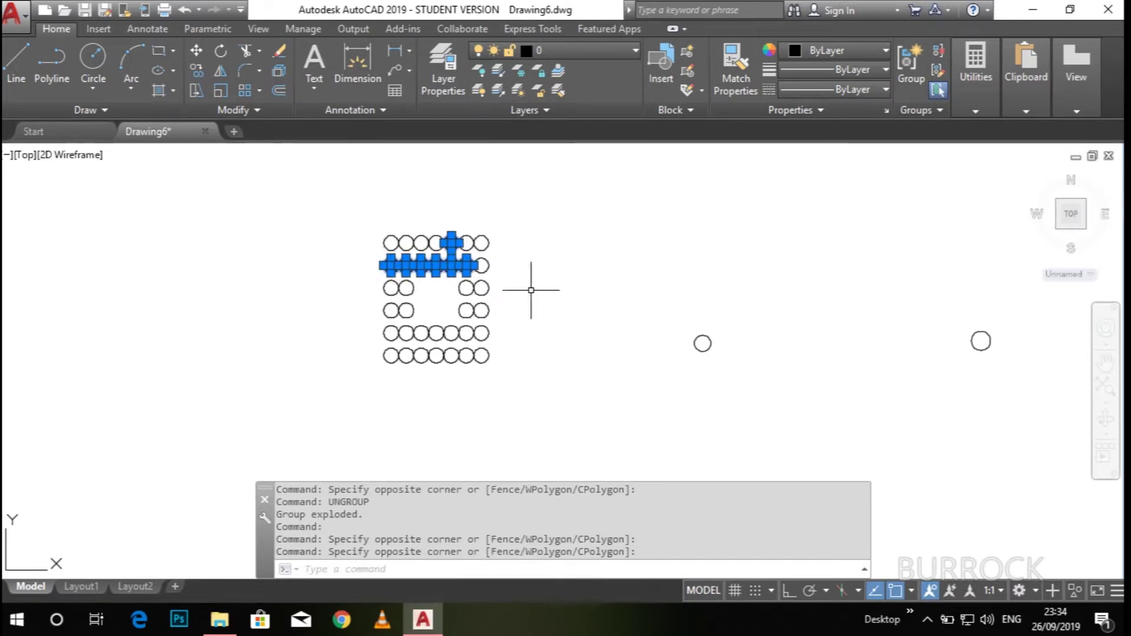
{"action": "key", "text": "Escape"}
{"action": "key", "text": "Escape"}
Create a polar array of the middle single circle, with the base point at its lower edge and the array center above it
{"action": "scroll", "coordinate": [328, 295], "scroll_direction": "down", "scroll_amount": 2}
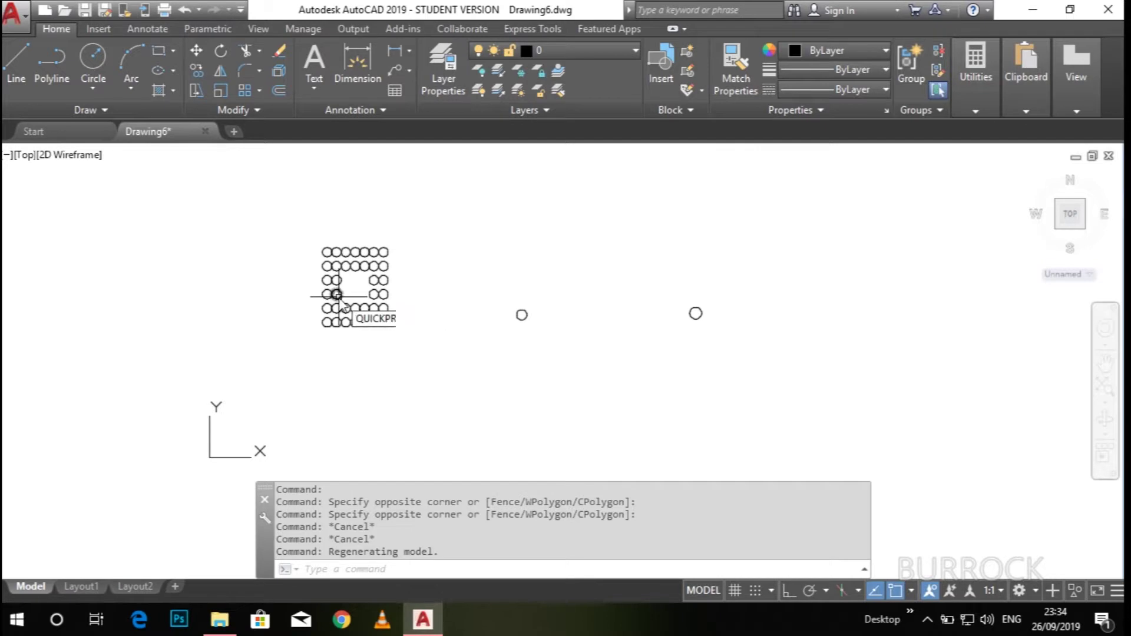
{"action": "type", "text": "ARRAY"}
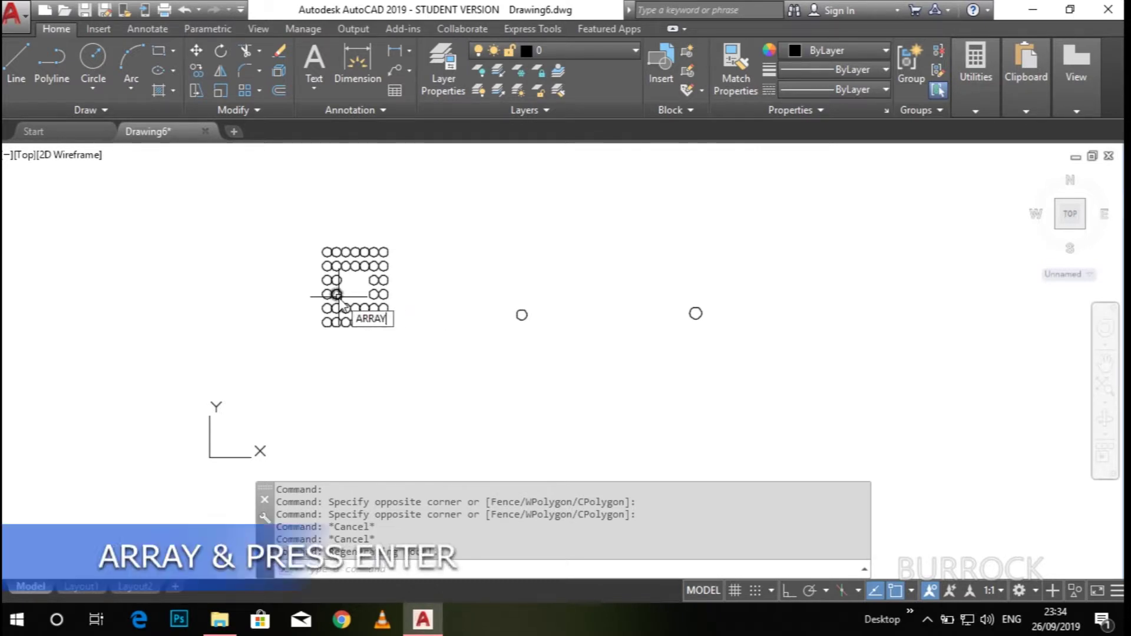
{"action": "key", "text": "Return"}
{"action": "left_click", "coordinate": [545, 290]}
{"action": "left_click", "coordinate": [482, 331]}
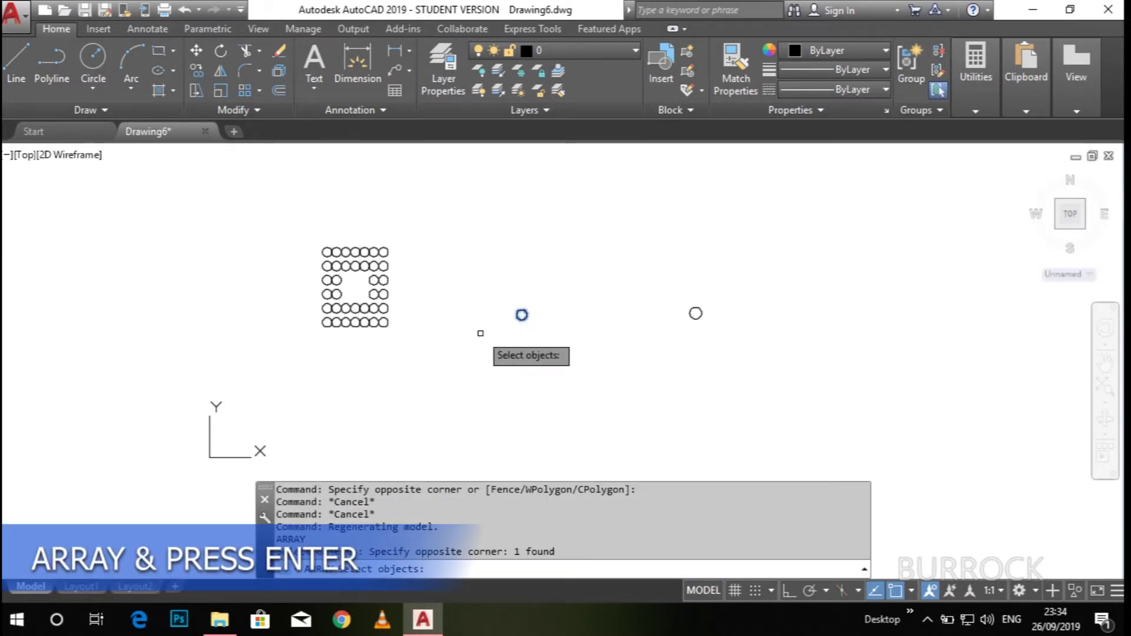
{"action": "key", "text": "Return"}
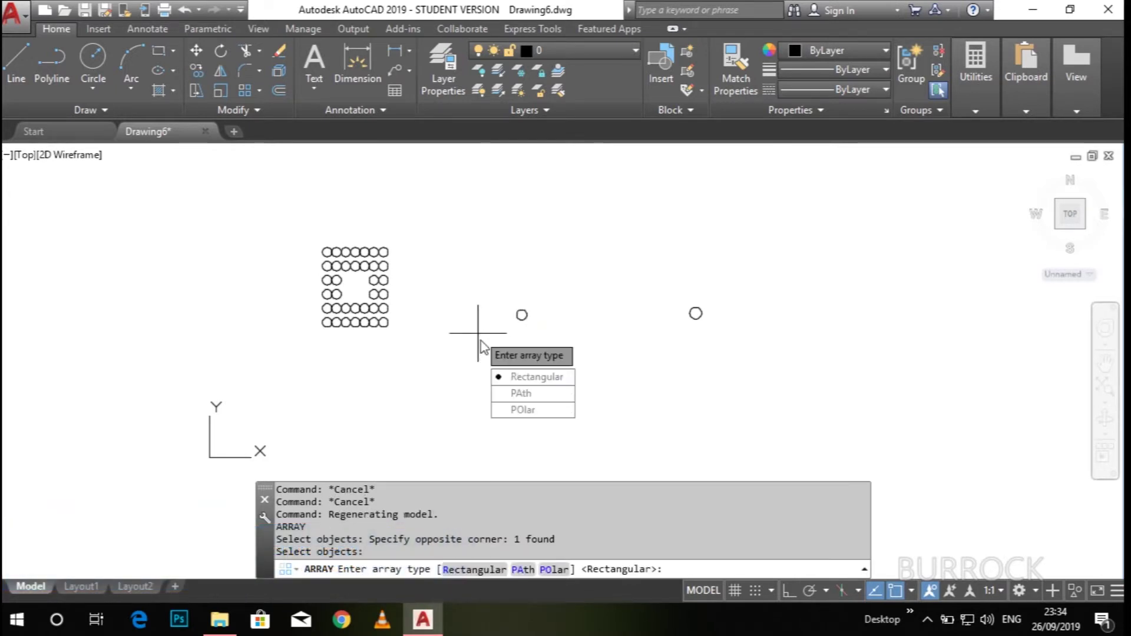
{"action": "left_click", "coordinate": [535, 409]}
{"action": "scroll", "coordinate": [514, 323], "scroll_direction": "up", "scroll_amount": 5}
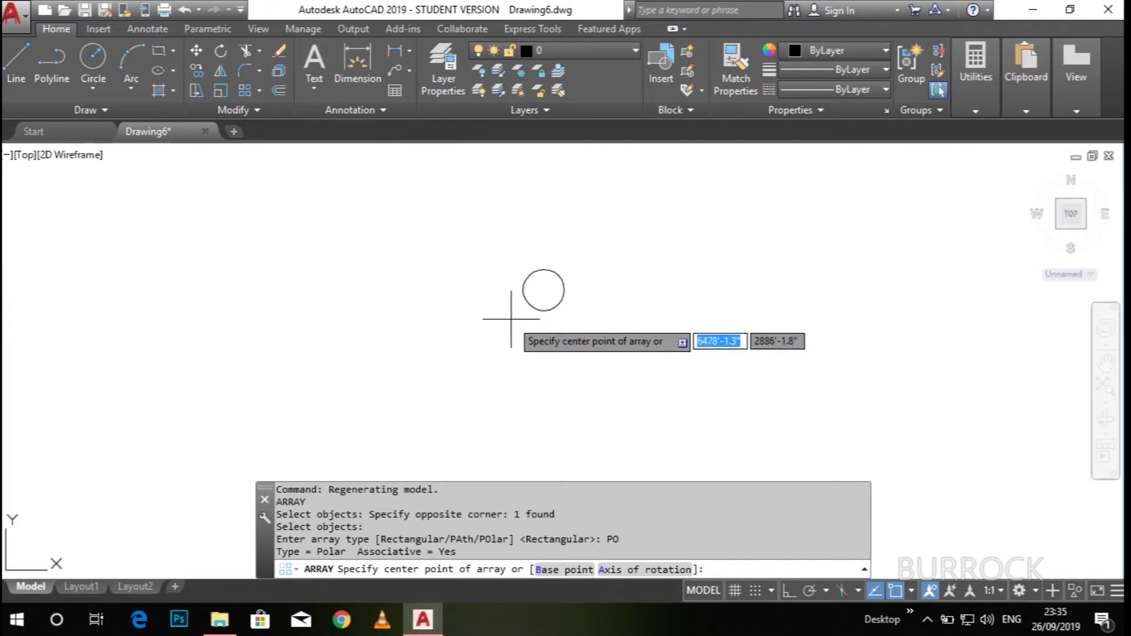
{"action": "left_click", "coordinate": [567, 568]}
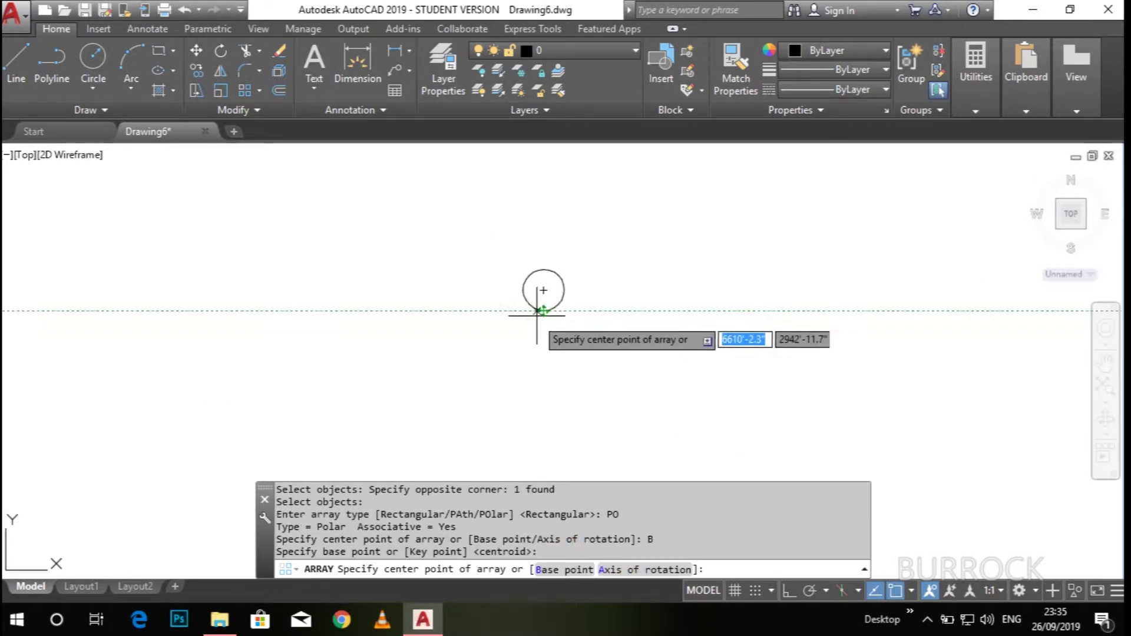
{"action": "scroll", "coordinate": [526, 311], "scroll_direction": "down", "scroll_amount": 5}
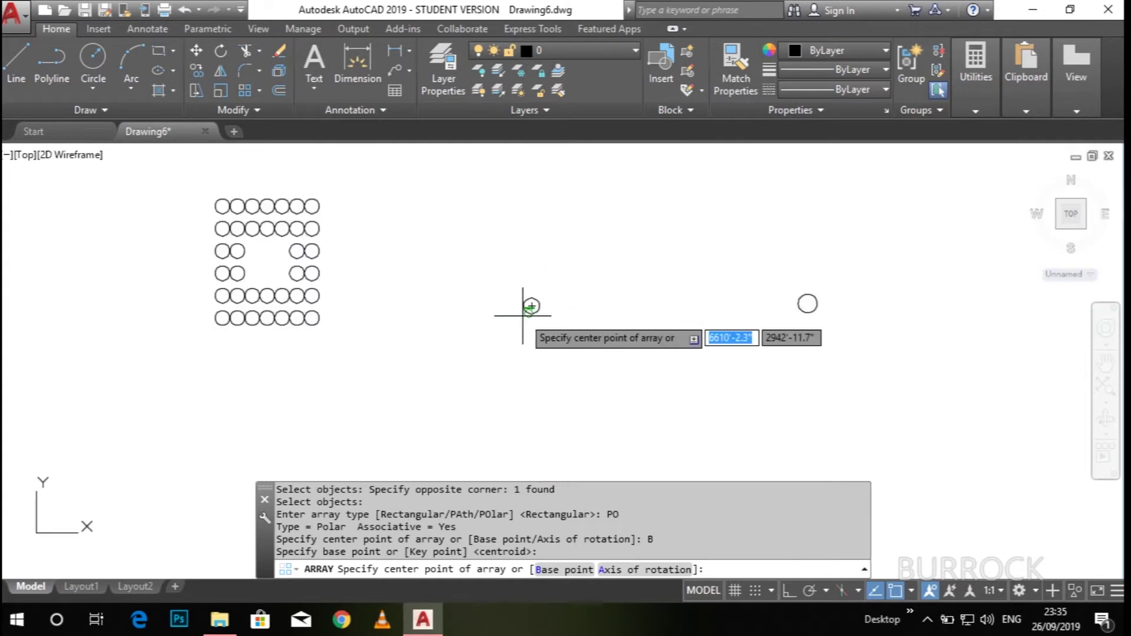
{"action": "left_click", "coordinate": [523, 232]}
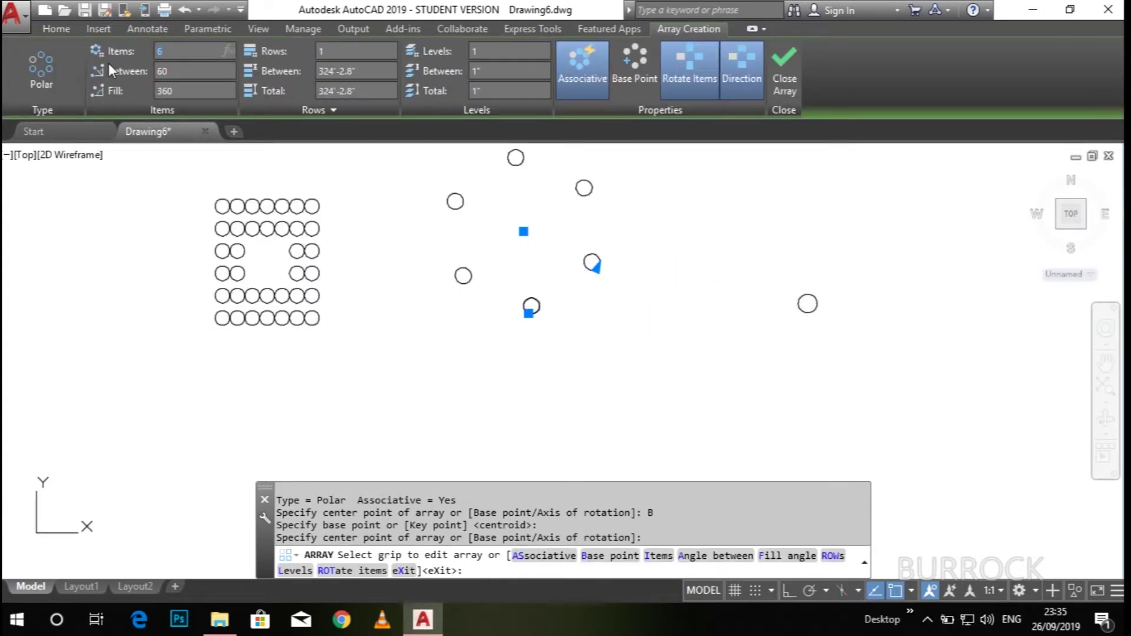
Set the polar array to 12 items and 3 rows
{"action": "type", "text": "12"}
{"action": "key", "text": "Return"}
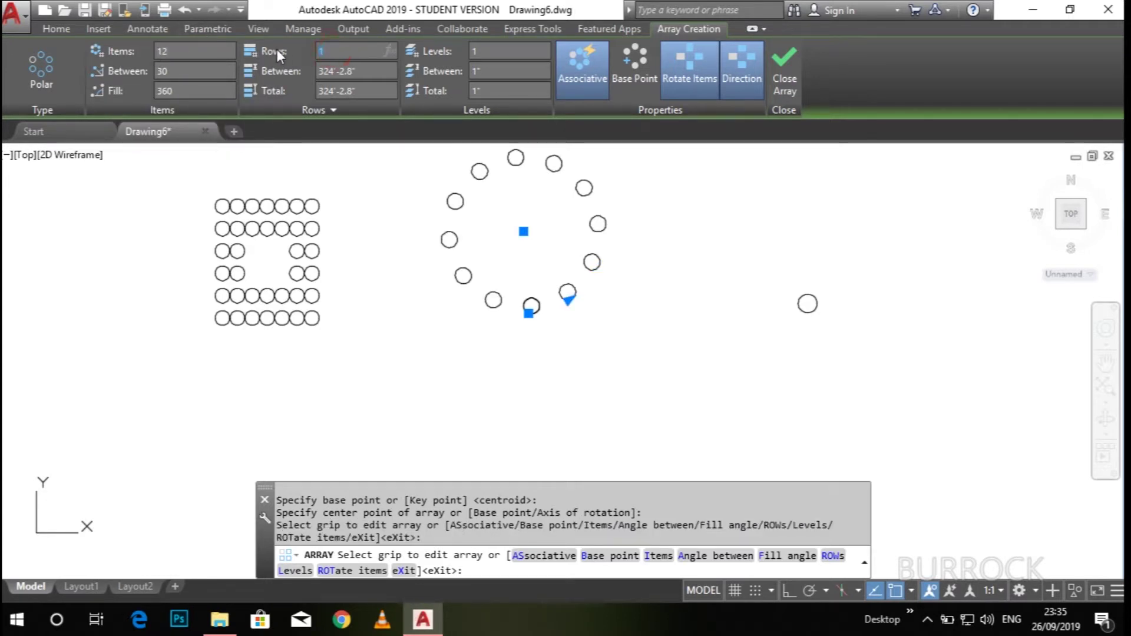
{"action": "type", "text": "3"}
{"action": "key", "text": "Return"}
{"action": "scroll", "coordinate": [436, 183], "scroll_direction": "down", "scroll_amount": 3}
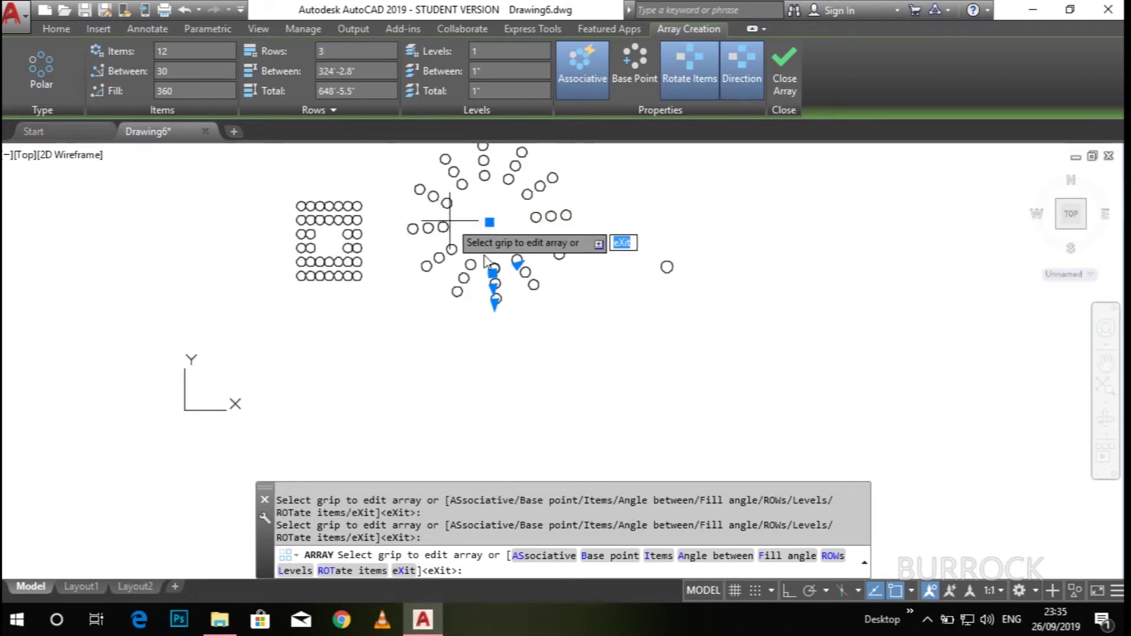
{"action": "middle_click_drag", "start_coordinate": [519, 248], "coordinate": [424, 293]}
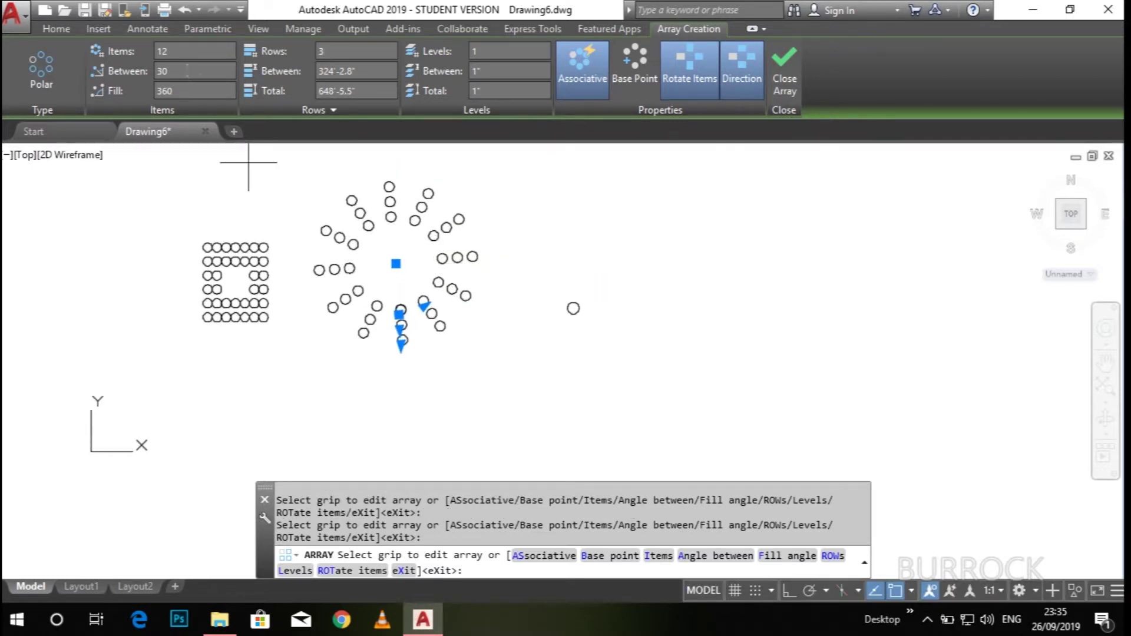
Try a 28-degree angle between the polar array's items, restore it to 30 degrees, and finish the array
{"action": "type", "text": "28"}
{"action": "key", "text": "Return"}
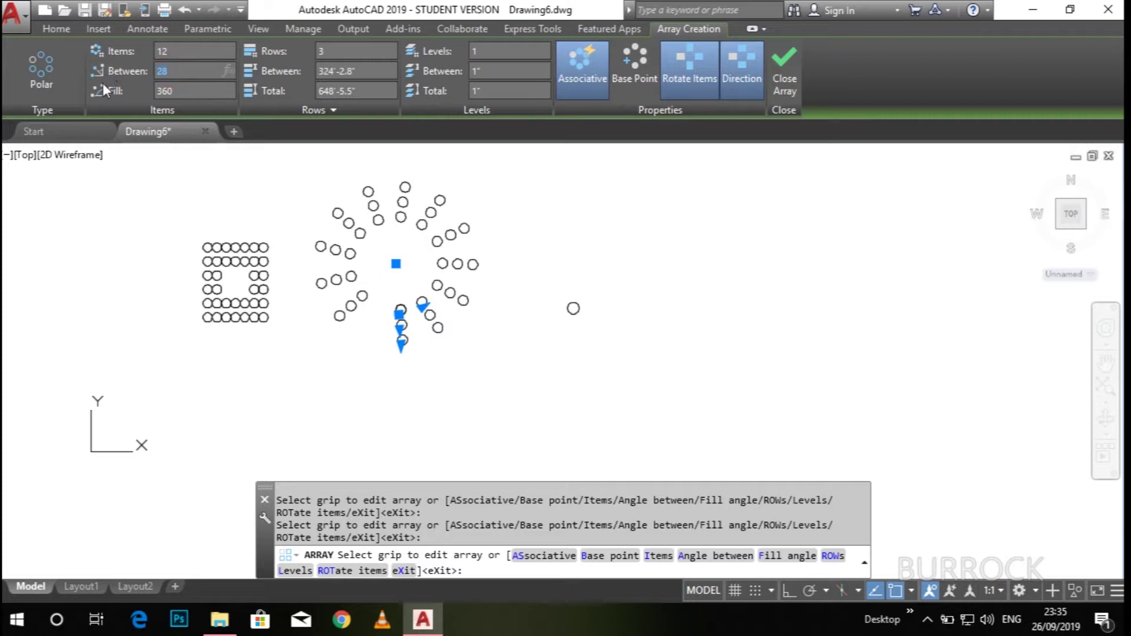
{"action": "key", "text": "BackSpace"}
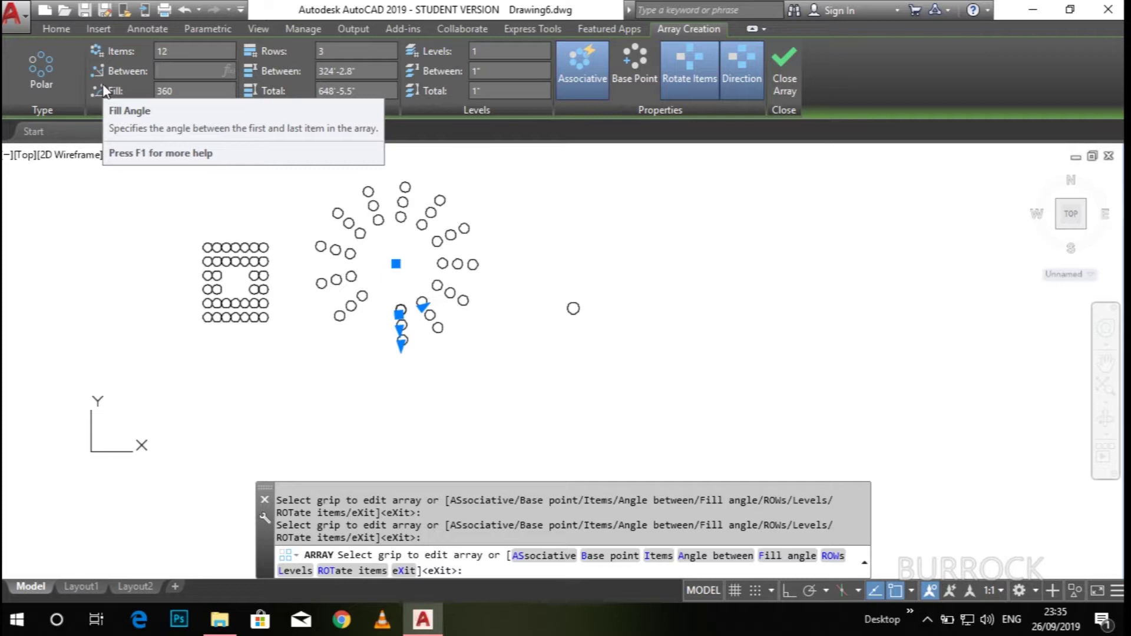
{"action": "type", "text": "30"}
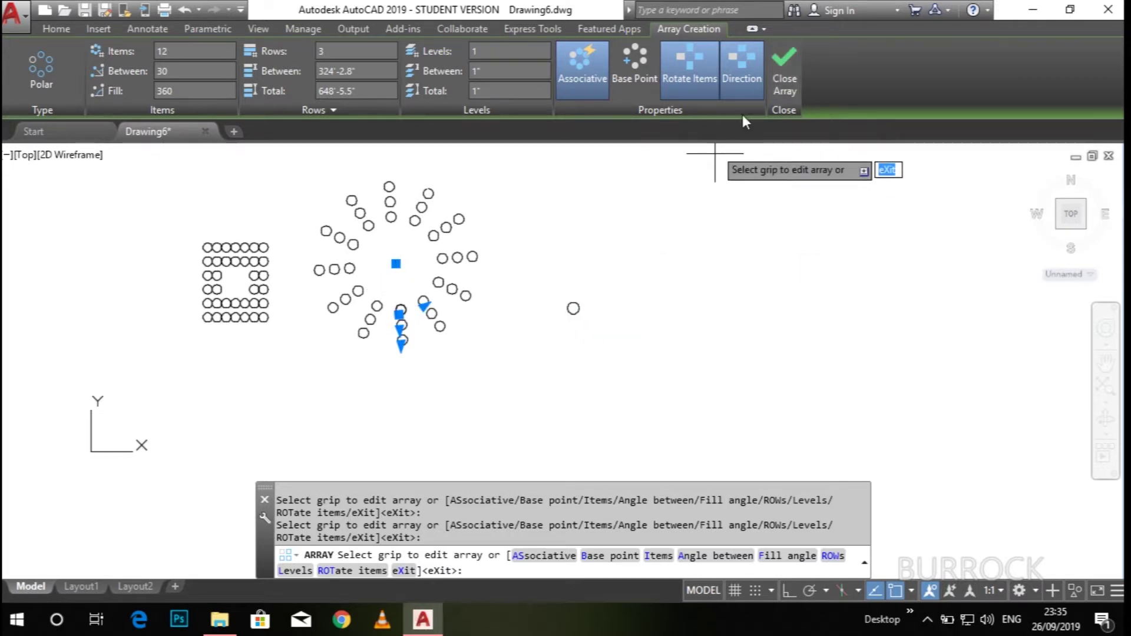
{"action": "left_click", "coordinate": [784, 70]}
Draw an open polyline below the remaining single circle, with one straight segment followed by four tangent arcs winding away from the polar array
{"action": "middle_click_drag", "start_coordinate": [626, 307], "coordinate": [514, 285]}
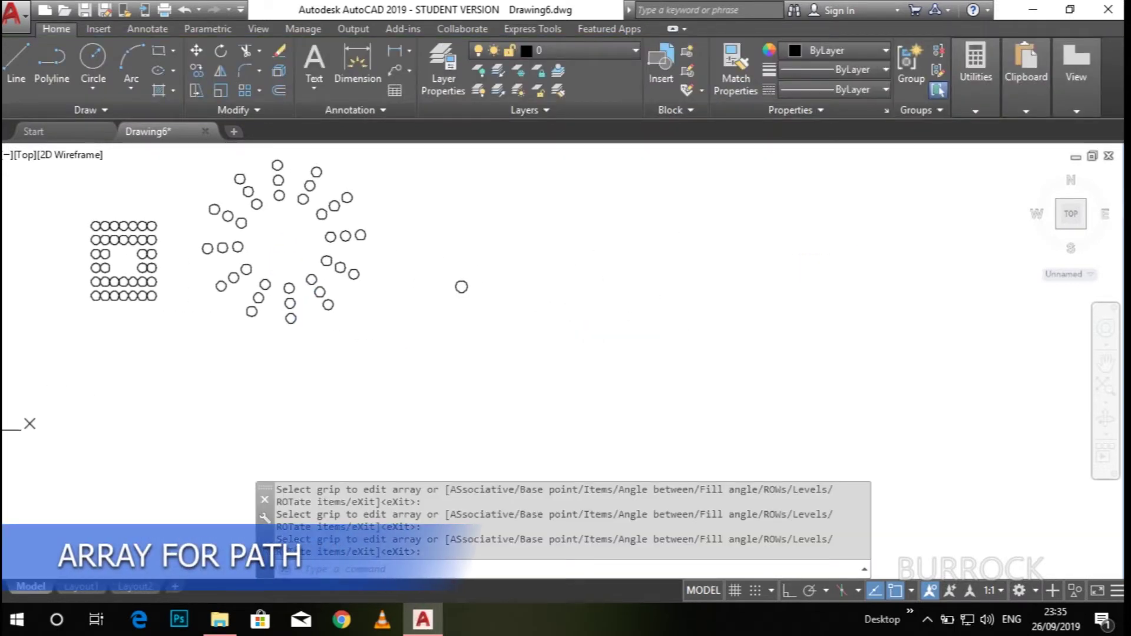
{"action": "type", "text": "pl"}
{"action": "key", "text": "Return"}
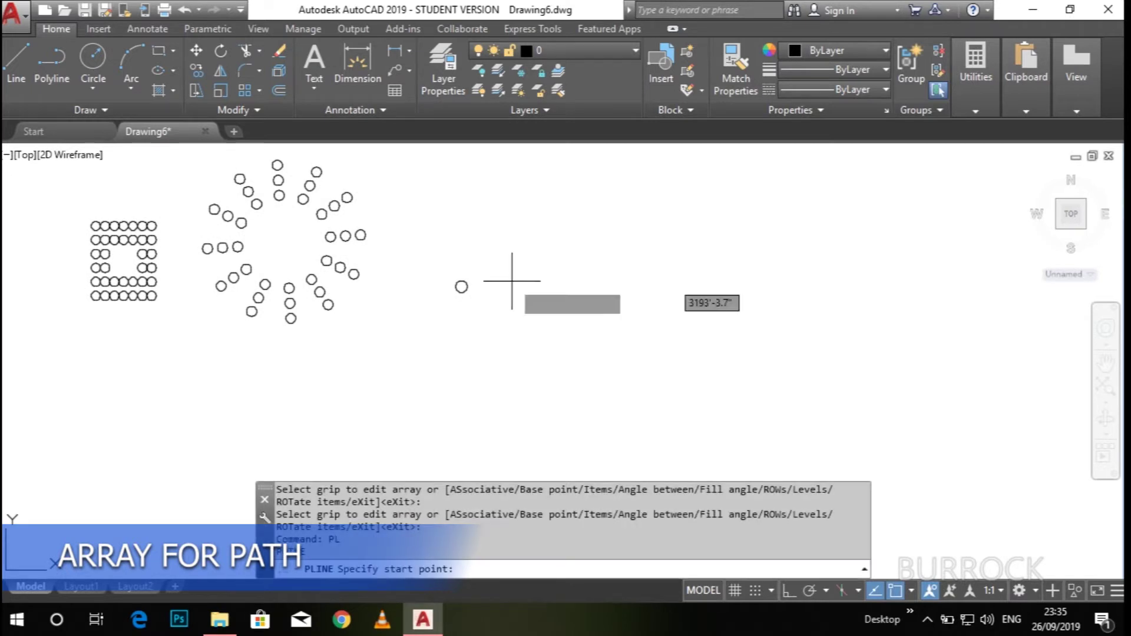
{"action": "left_click", "coordinate": [353, 370]}
{"action": "left_click", "coordinate": [458, 331]}
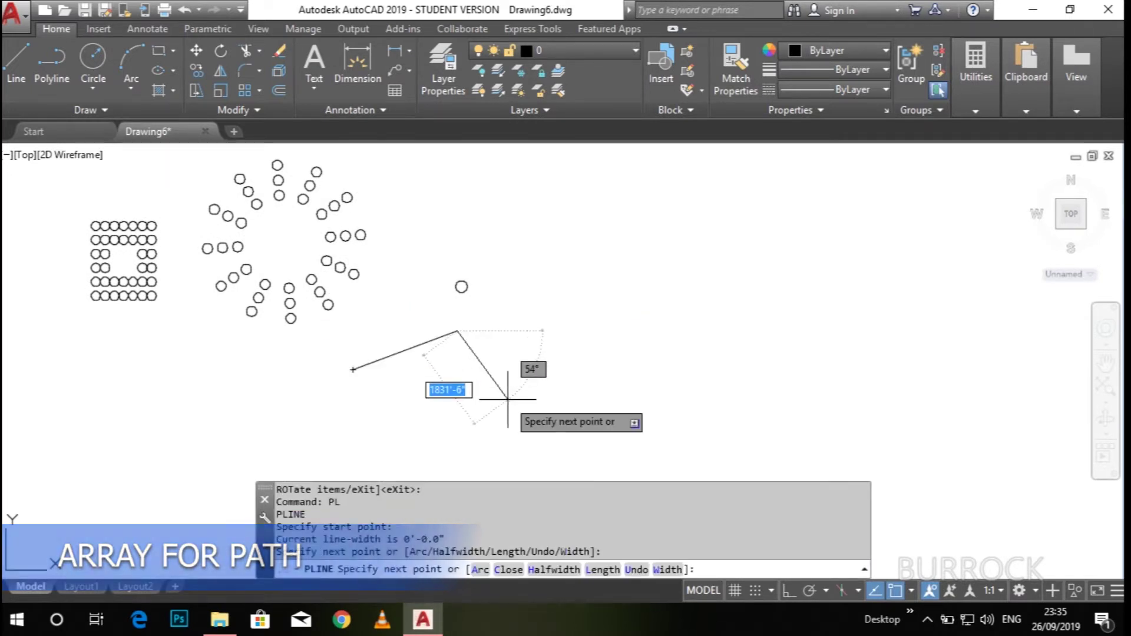
{"action": "left_click", "coordinate": [481, 569]}
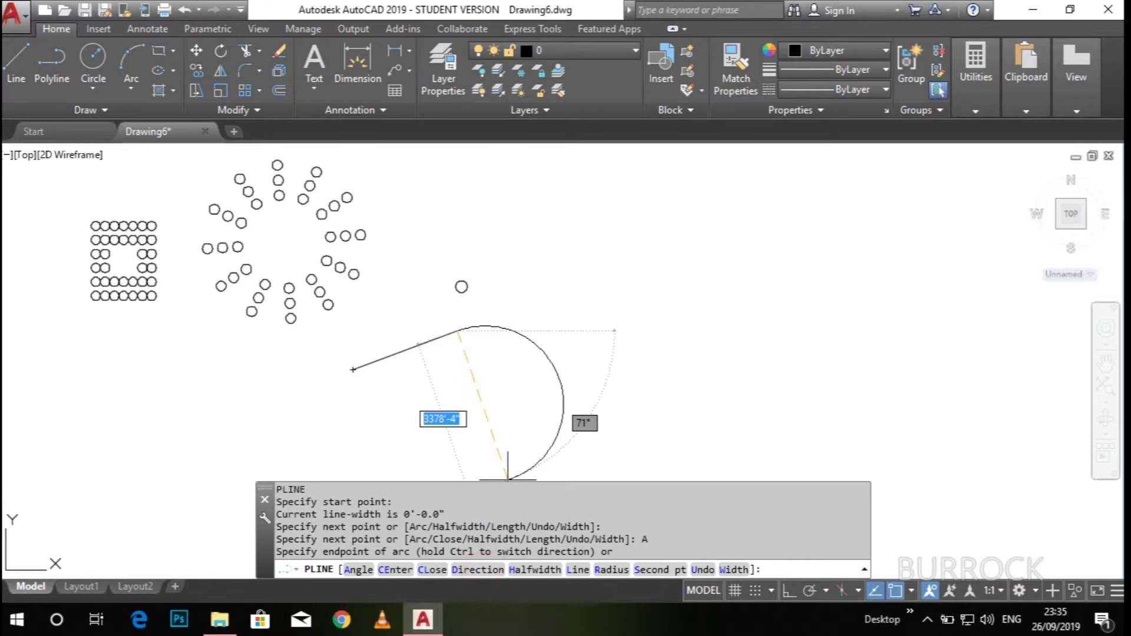
{"action": "left_click", "coordinate": [667, 358]}
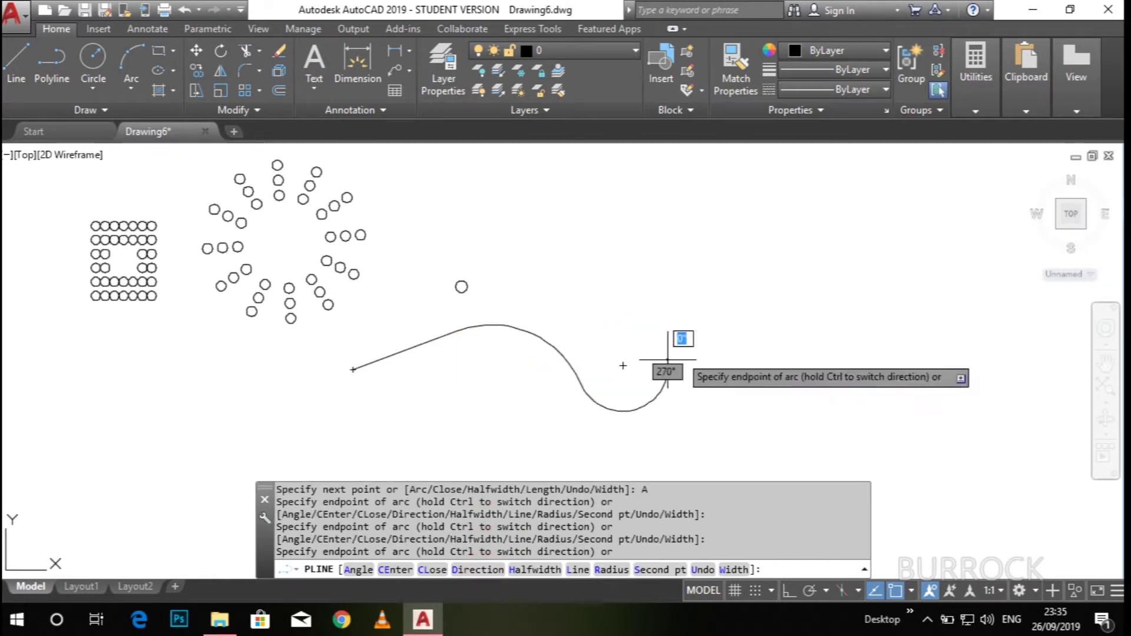
{"action": "left_click", "coordinate": [760, 345]}
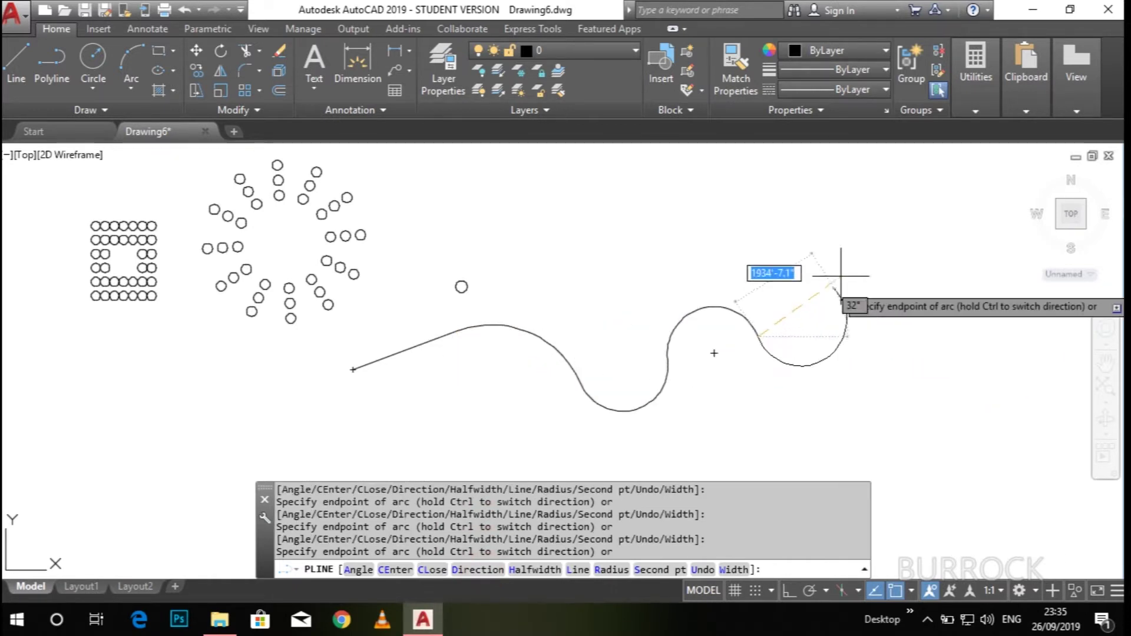
{"action": "left_click", "coordinate": [856, 239]}
{"action": "key", "text": "Escape"}
Create a path array of the remaining single circle along the curved polyline
{"action": "left_click", "coordinate": [482, 273]}
{"action": "left_click", "coordinate": [435, 302]}
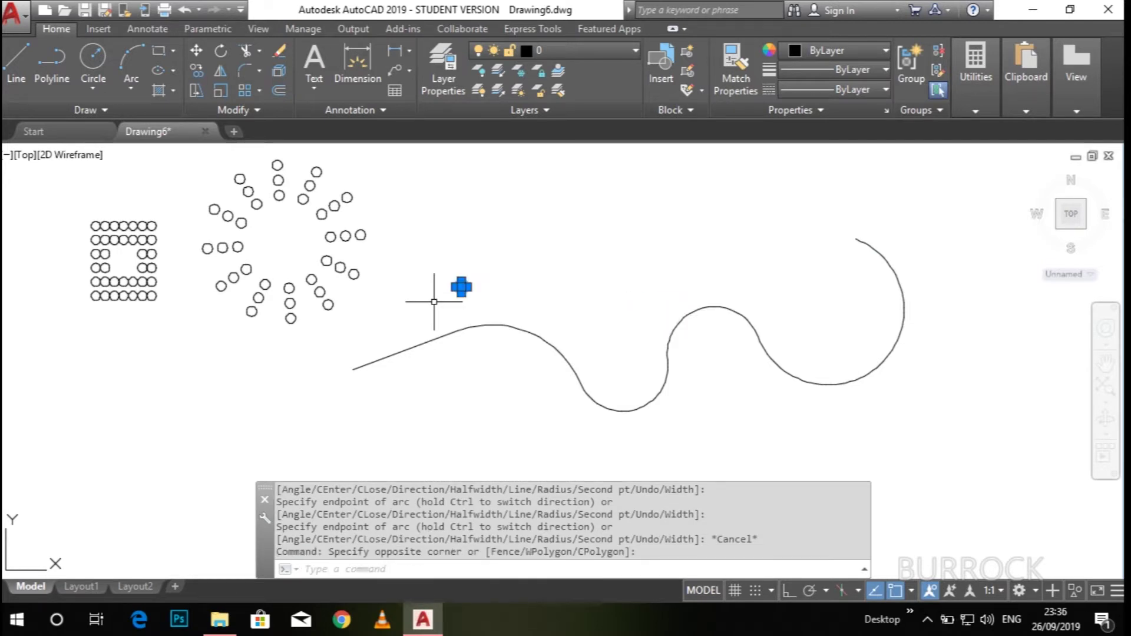
{"action": "type", "text": "array"}
{"action": "key", "text": "Return"}
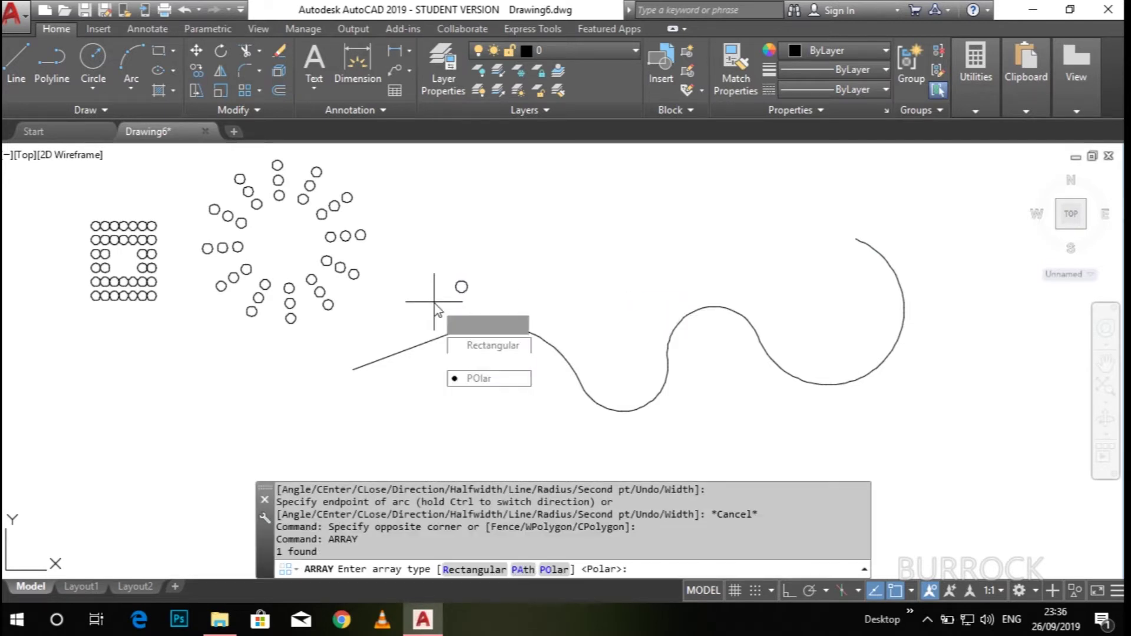
{"action": "left_click", "coordinate": [475, 362]}
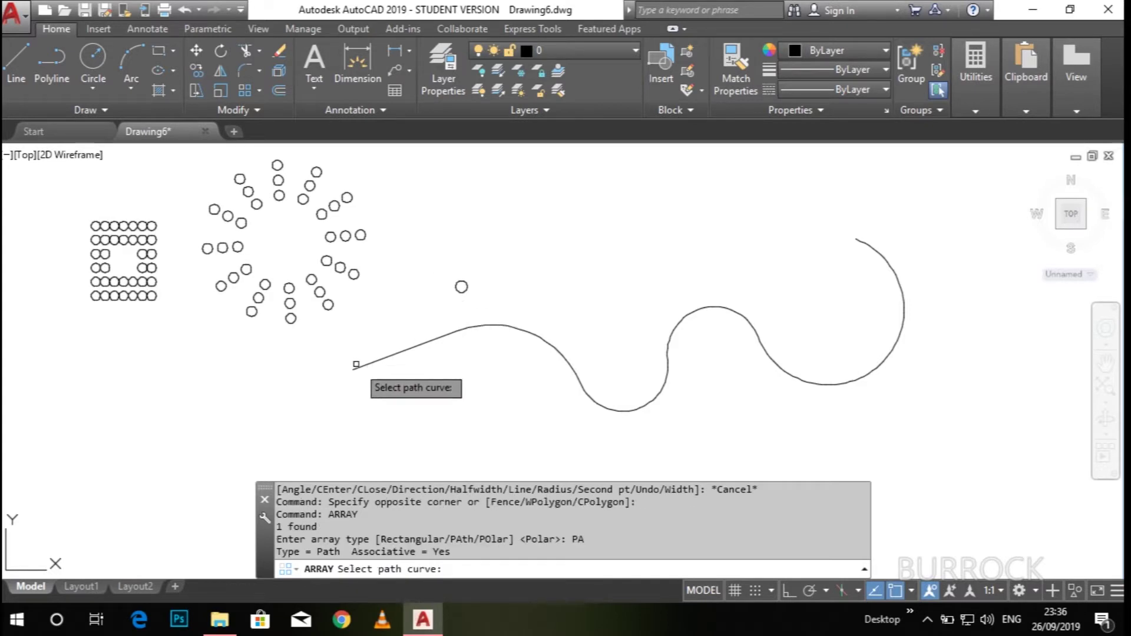
{"action": "left_click", "coordinate": [366, 364]}
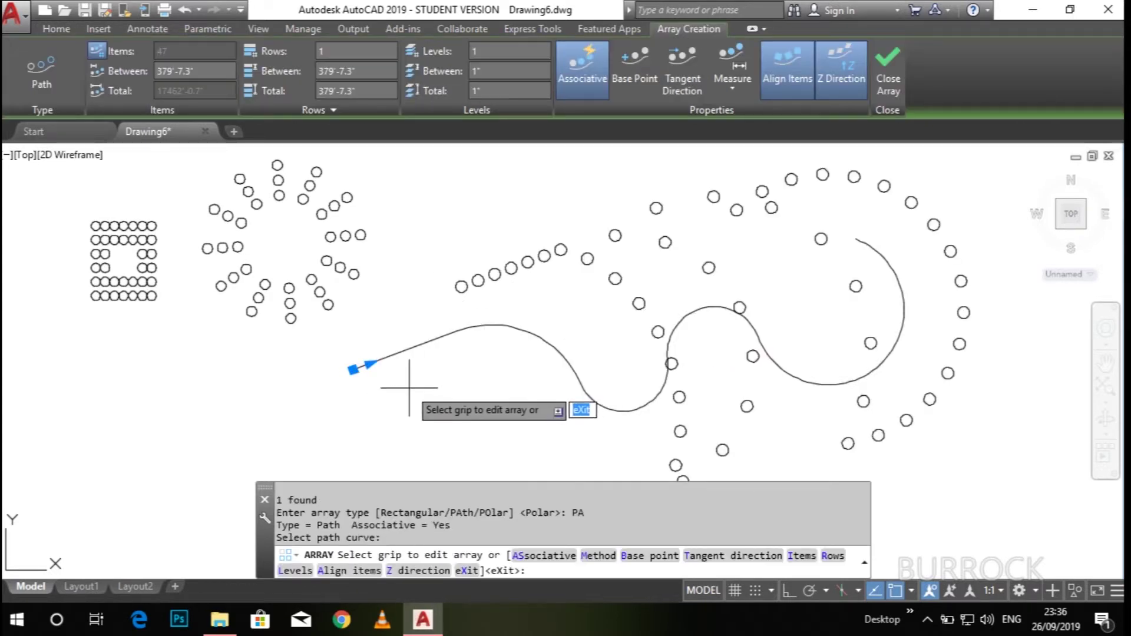
Reduce the path array's item spacing to about 52'-8.7" with the spacing grip at the start of the path
{"action": "left_click", "coordinate": [369, 365]}
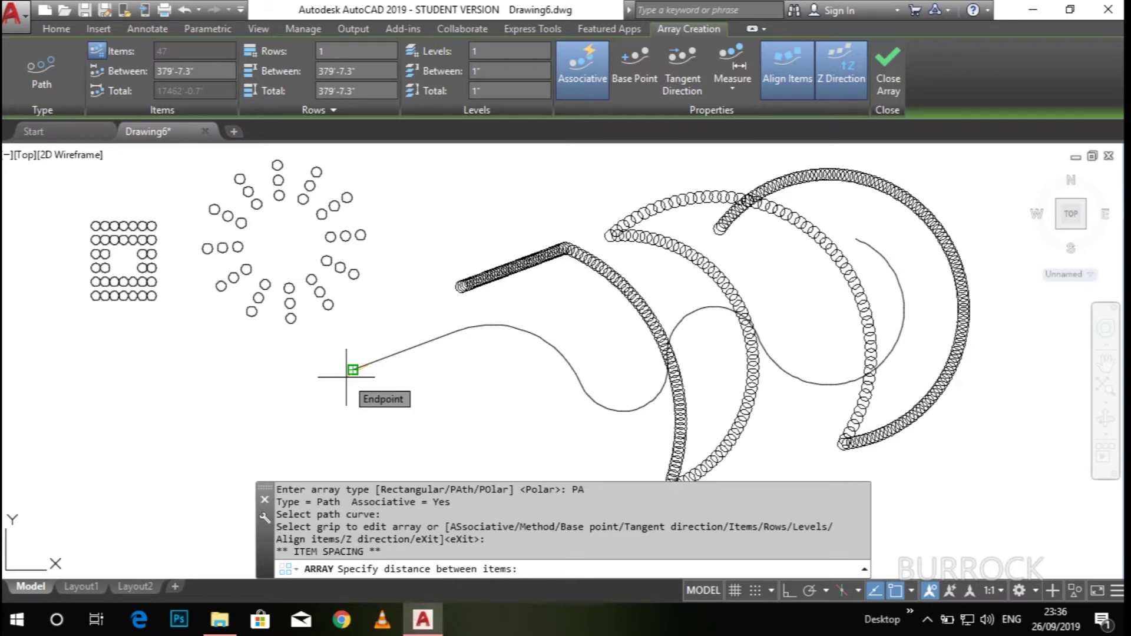
{"action": "left_click", "coordinate": [352, 371]}
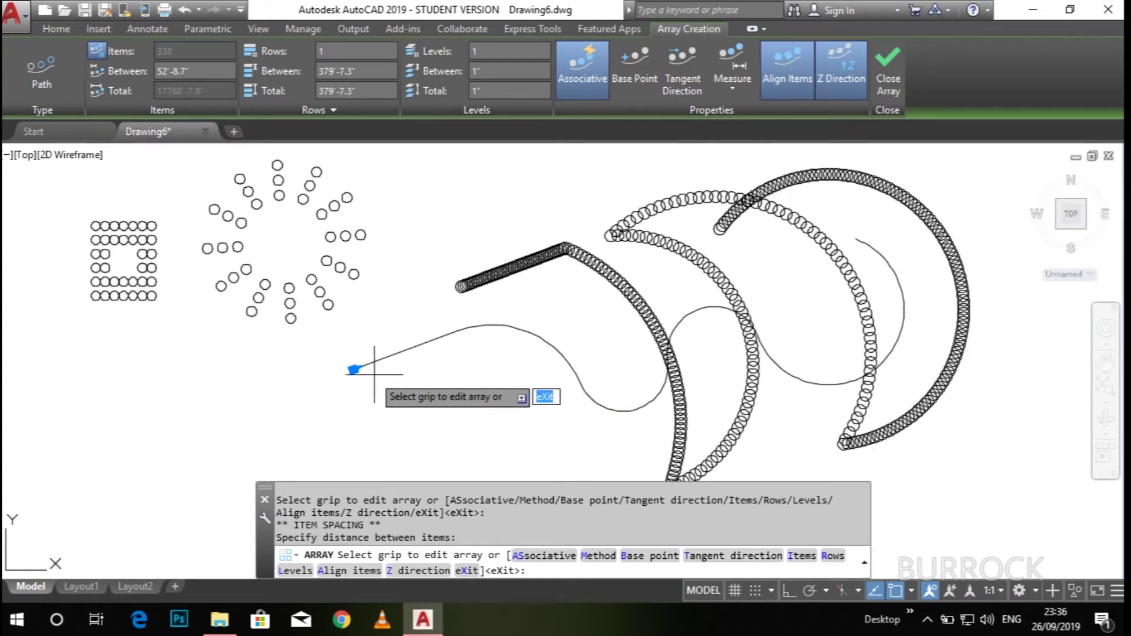
{"action": "scroll", "coordinate": [361, 369], "scroll_direction": "up", "scroll_amount": 5}
{"action": "left_click", "coordinate": [324, 365]}
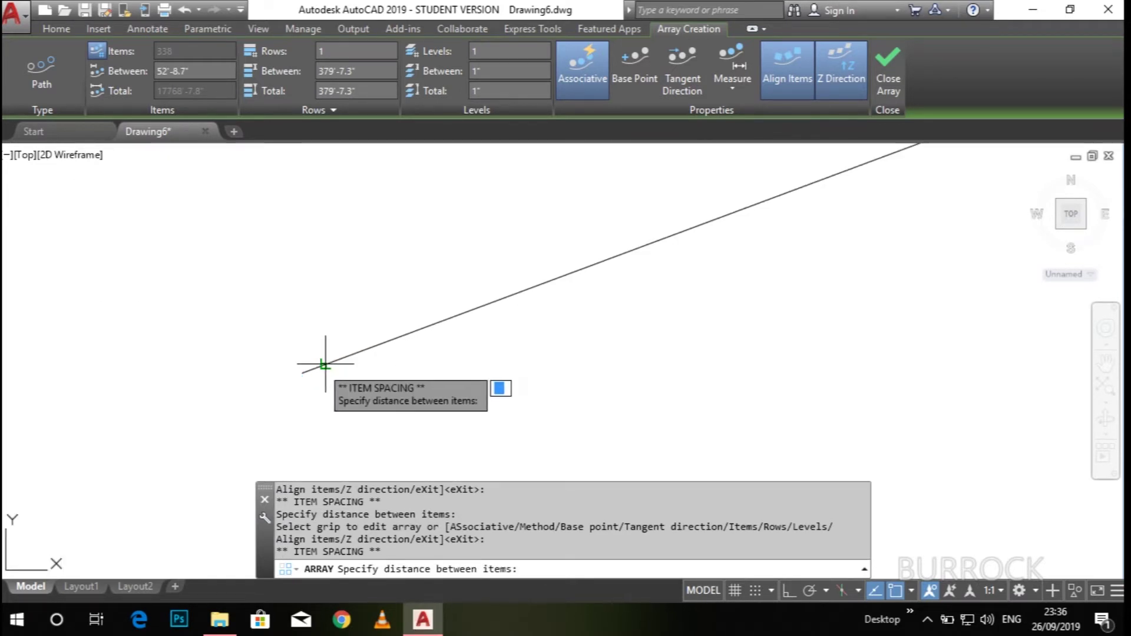
{"action": "left_click", "coordinate": [318, 368]}
{"action": "scroll", "coordinate": [318, 367], "scroll_direction": "down", "scroll_amount": 5}
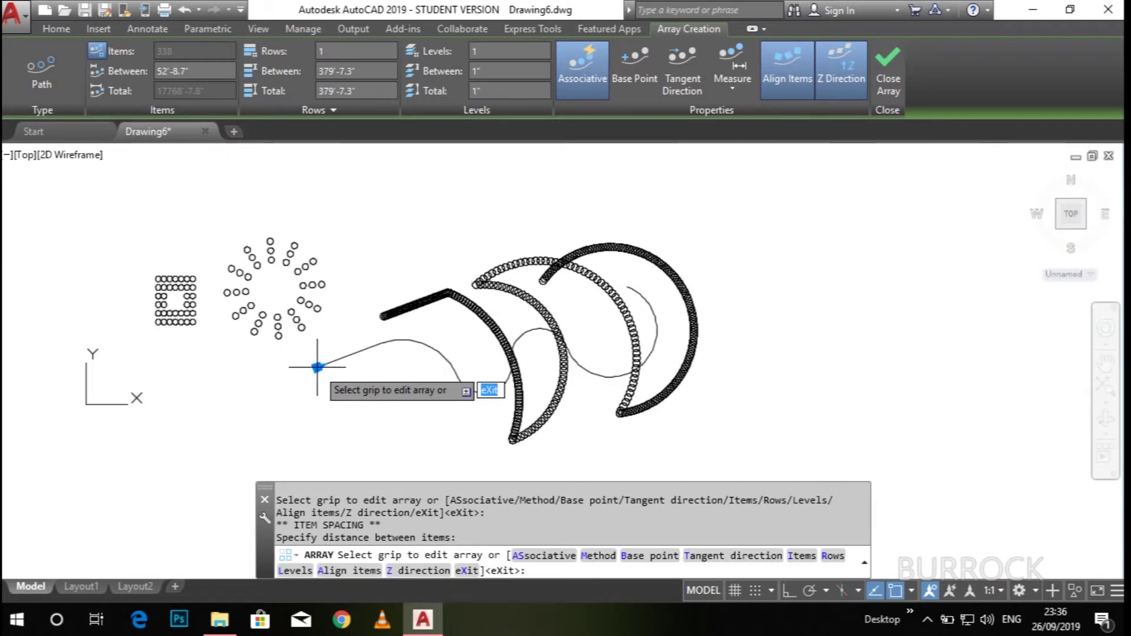
Widen the path array's item spacing to about 292'-5.5" with the spacing grip
{"action": "scroll", "coordinate": [306, 370], "scroll_direction": "up", "scroll_amount": 5}
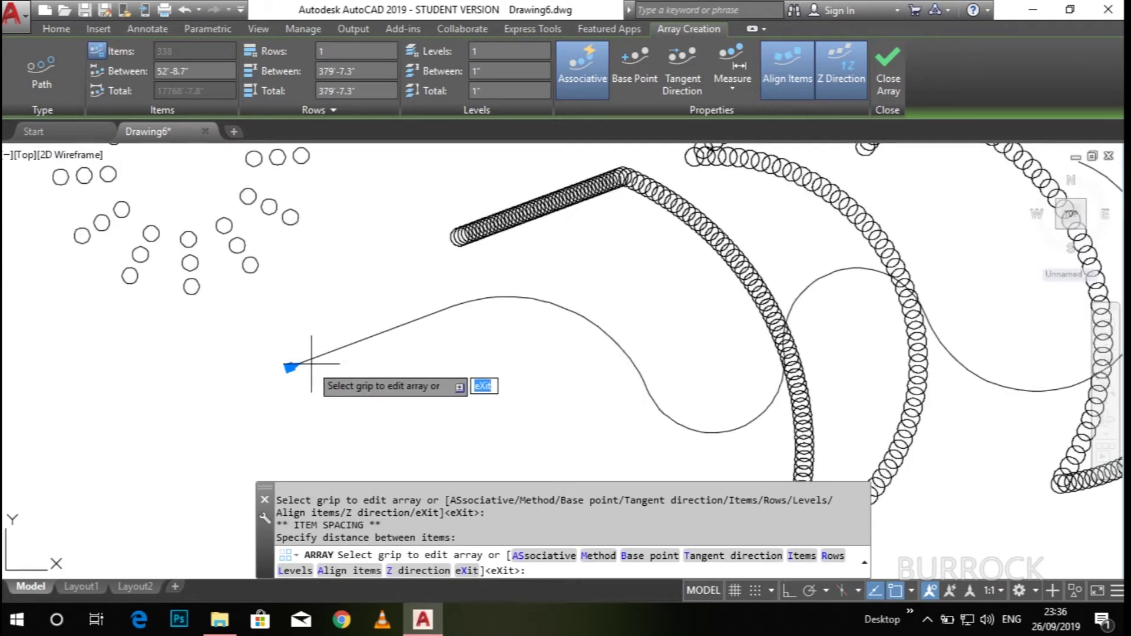
{"action": "left_click", "coordinate": [245, 383]}
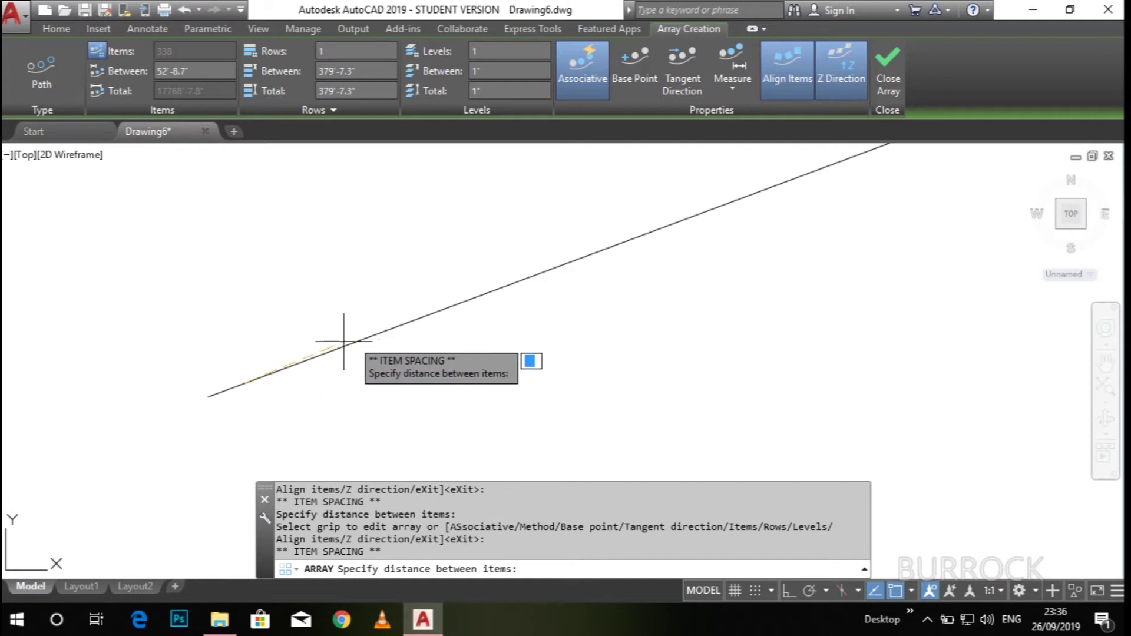
{"action": "left_click", "coordinate": [416, 320]}
{"action": "scroll", "coordinate": [415, 320], "scroll_direction": "down", "scroll_amount": 5}
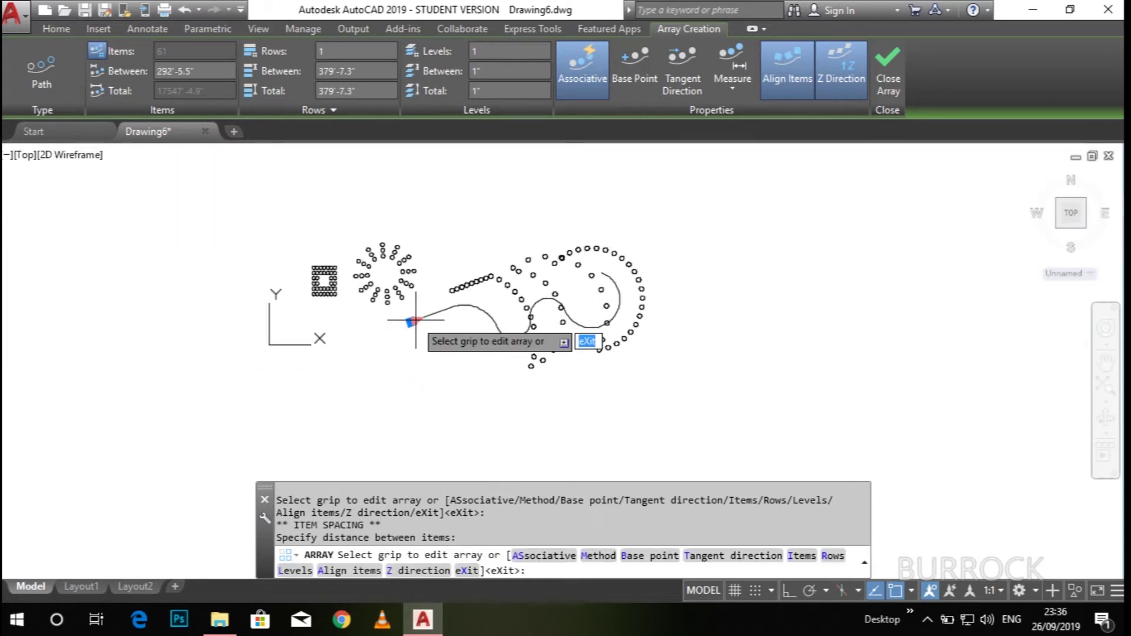
{"action": "scroll", "coordinate": [415, 320], "scroll_direction": "up", "scroll_amount": 3}
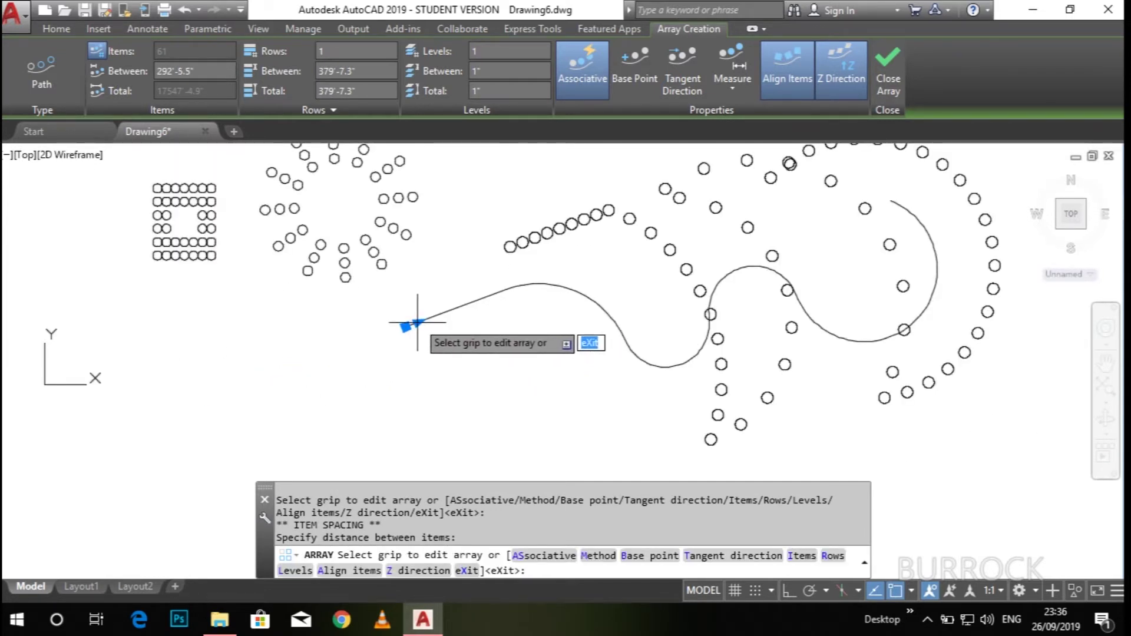
Tighten the path array's item spacing to about 21'-0.2" by moving the spacing grip to the path's start point
{"action": "left_click", "coordinate": [417, 322]}
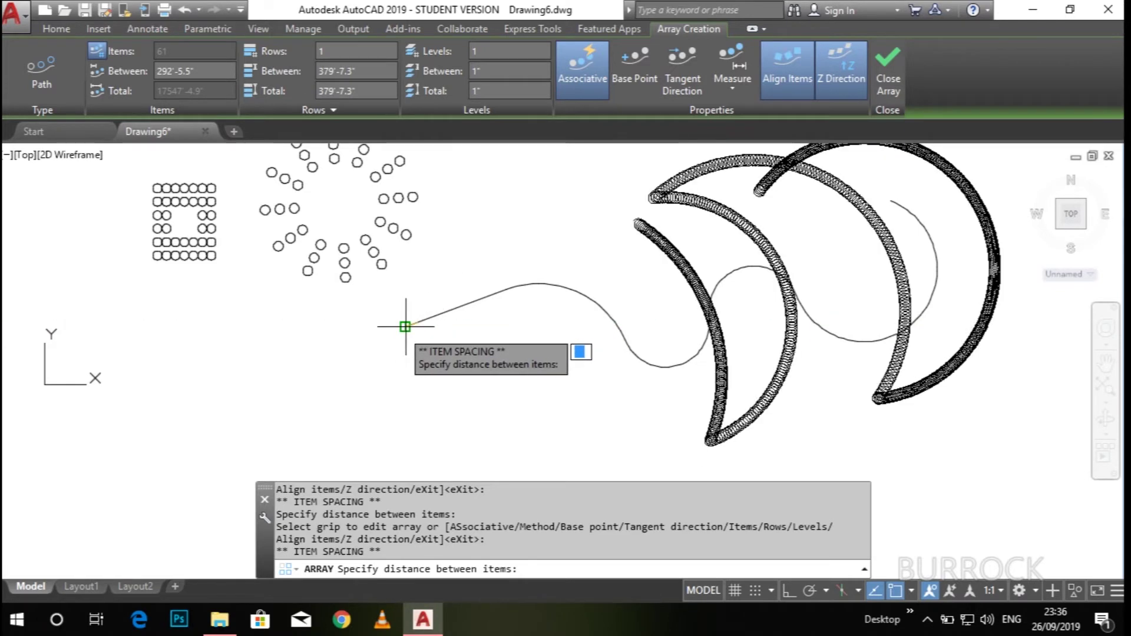
{"action": "left_click", "coordinate": [405, 326]}
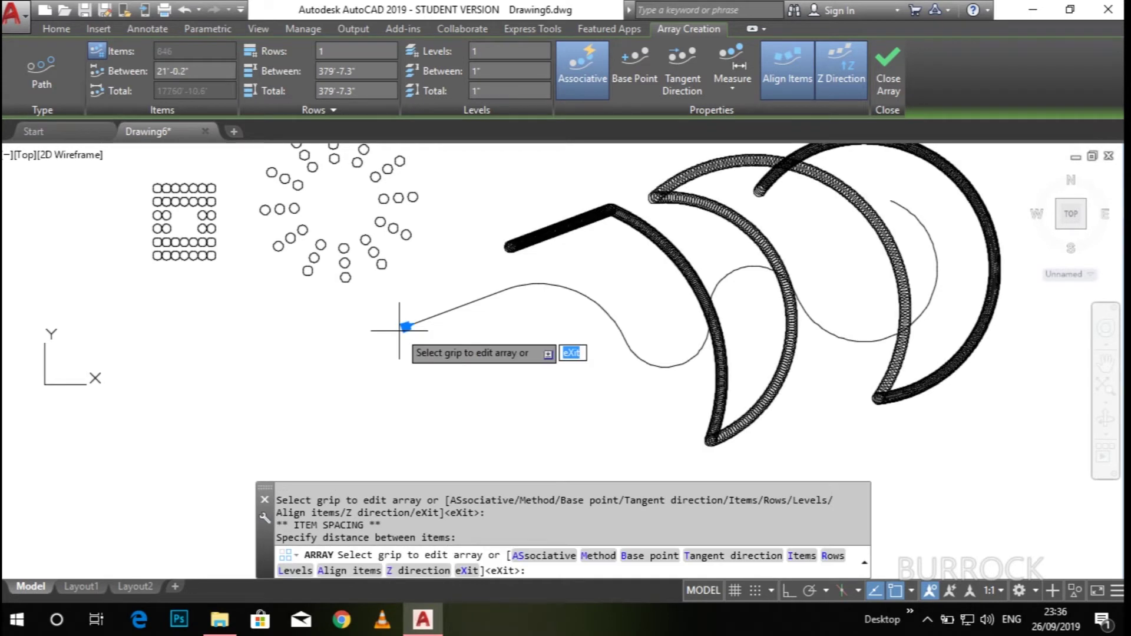
{"action": "scroll", "coordinate": [655, 347], "scroll_direction": "down", "scroll_amount": 2}
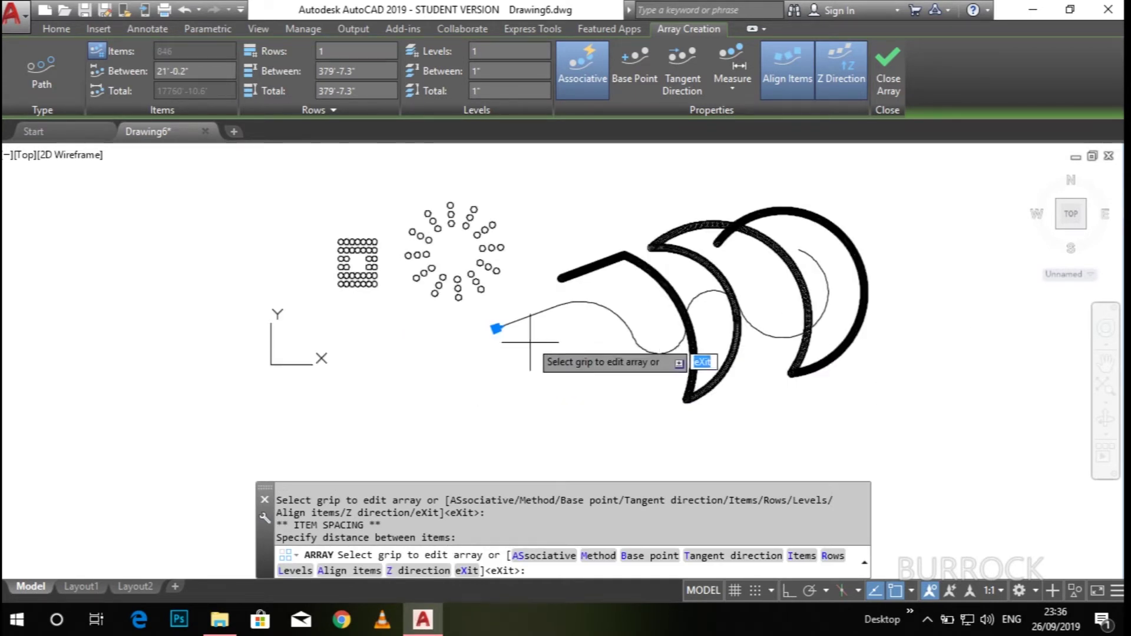
Finish the path array along the curved polyline and close its array editing
{"action": "scroll", "coordinate": [530, 348], "scroll_direction": "down", "scroll_amount": 3}
{"action": "scroll", "coordinate": [481, 358], "scroll_direction": "up", "scroll_amount": 1}
{"action": "scroll", "coordinate": [482, 360], "scroll_direction": "down", "scroll_amount": 1}
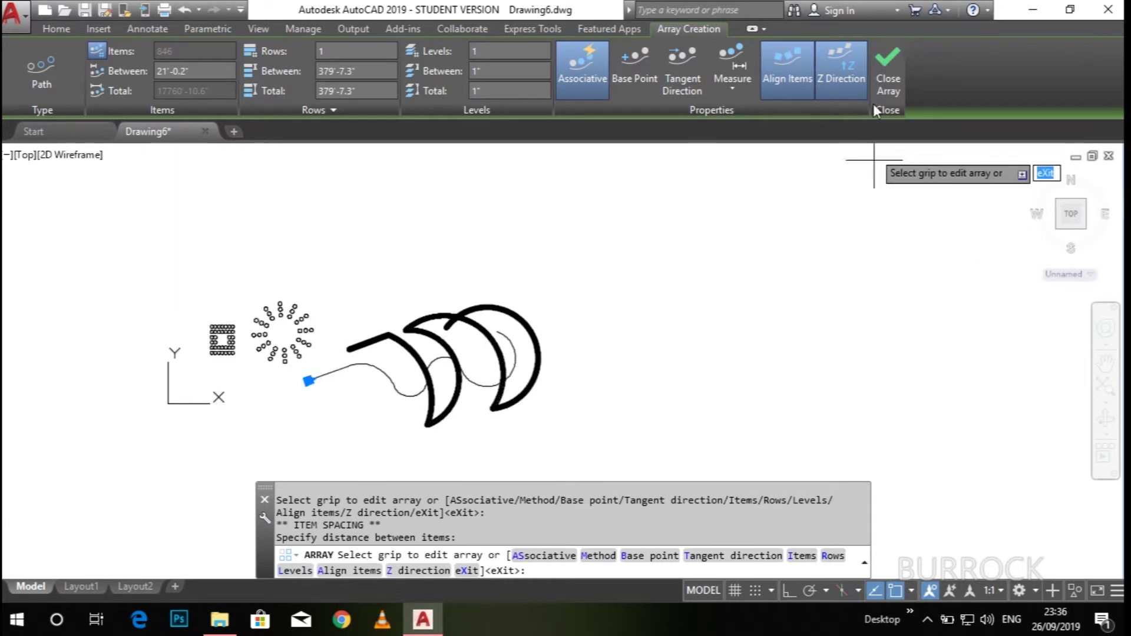
{"action": "left_click", "coordinate": [888, 69]}
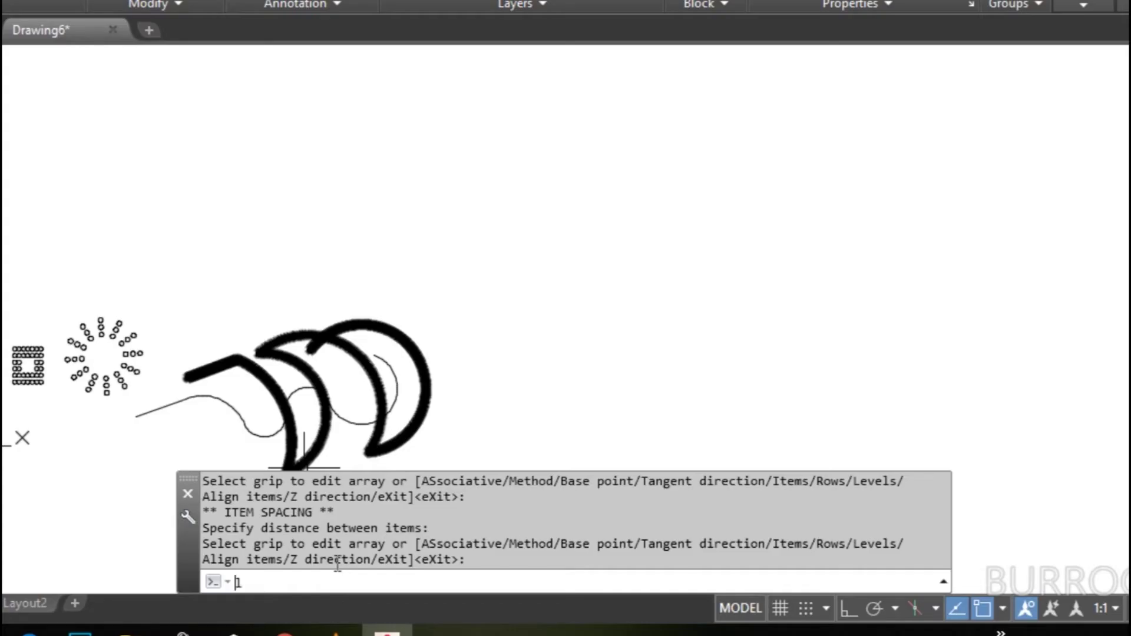
Draw a closed irregular outline of 14 connected lines in the empty area beside the path array
{"action": "key", "text": "Return"}
{"action": "left_click", "coordinate": [546, 167]}
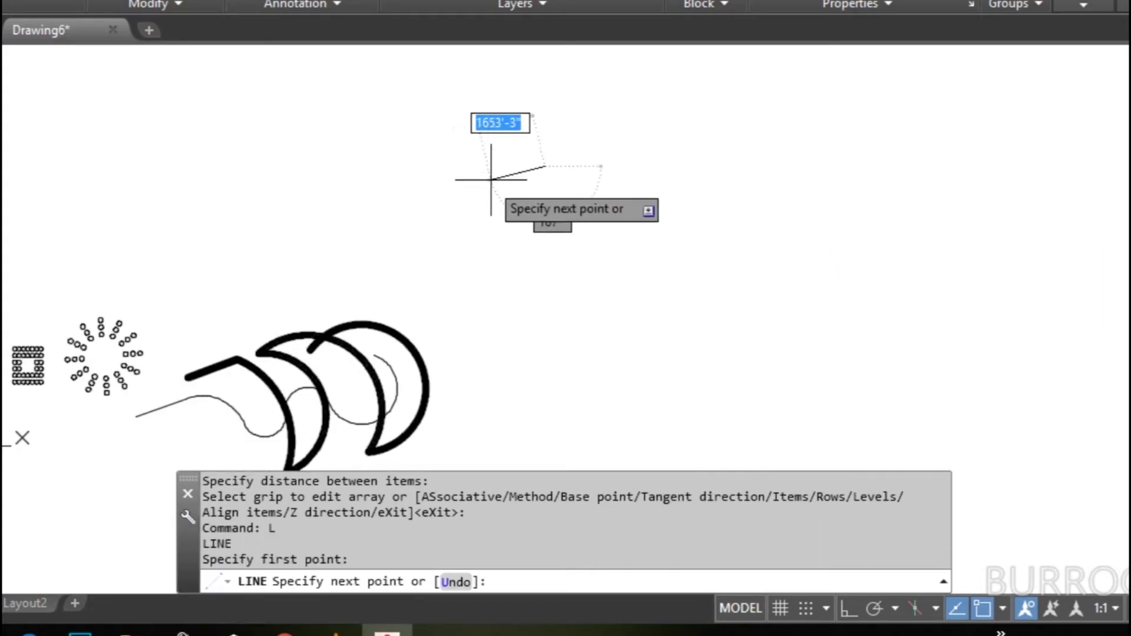
{"action": "left_click", "coordinate": [420, 180]}
{"action": "left_click", "coordinate": [448, 267]}
{"action": "left_click", "coordinate": [607, 315]}
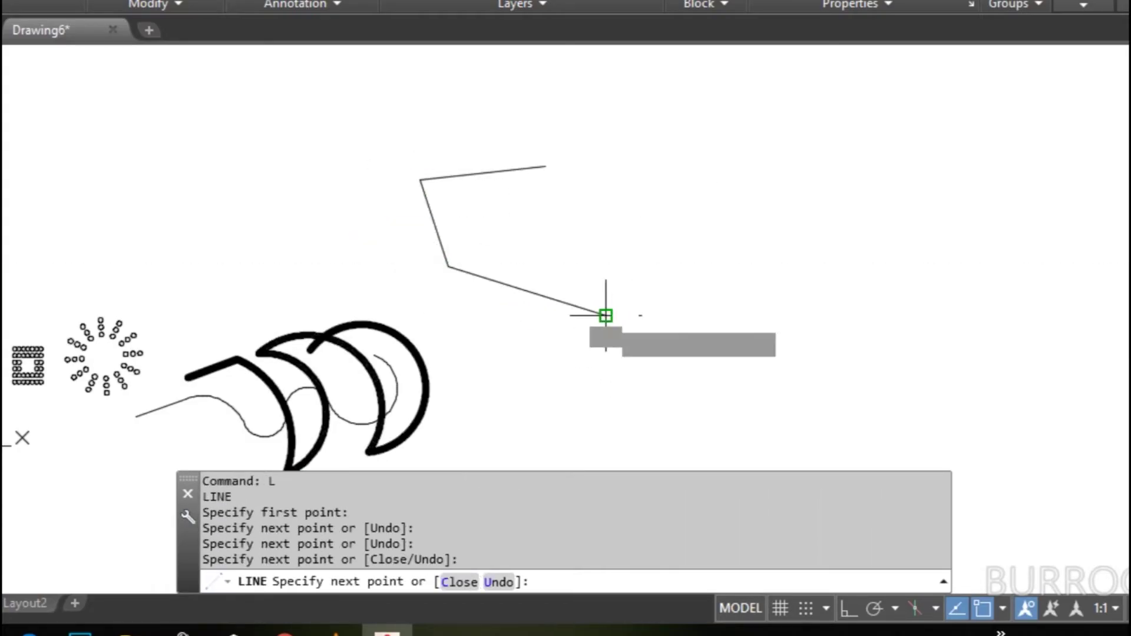
{"action": "left_click", "coordinate": [722, 270]}
{"action": "left_click", "coordinate": [745, 361]}
{"action": "left_click", "coordinate": [579, 383]}
{"action": "left_click", "coordinate": [662, 435]}
{"action": "left_click", "coordinate": [870, 438]}
{"action": "left_click", "coordinate": [910, 326]}
{"action": "left_click", "coordinate": [906, 212]}
{"action": "left_click", "coordinate": [807, 142]}
{"action": "left_click", "coordinate": [740, 124]}
{"action": "left_click", "coordinate": [614, 122]}
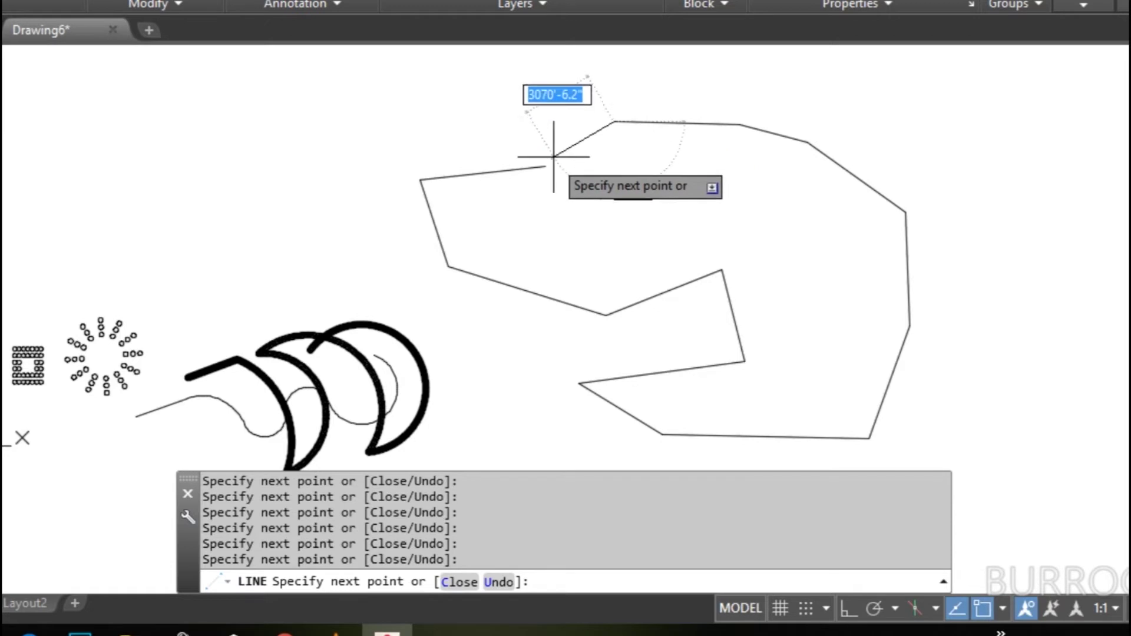
{"action": "left_click", "coordinate": [545, 167]}
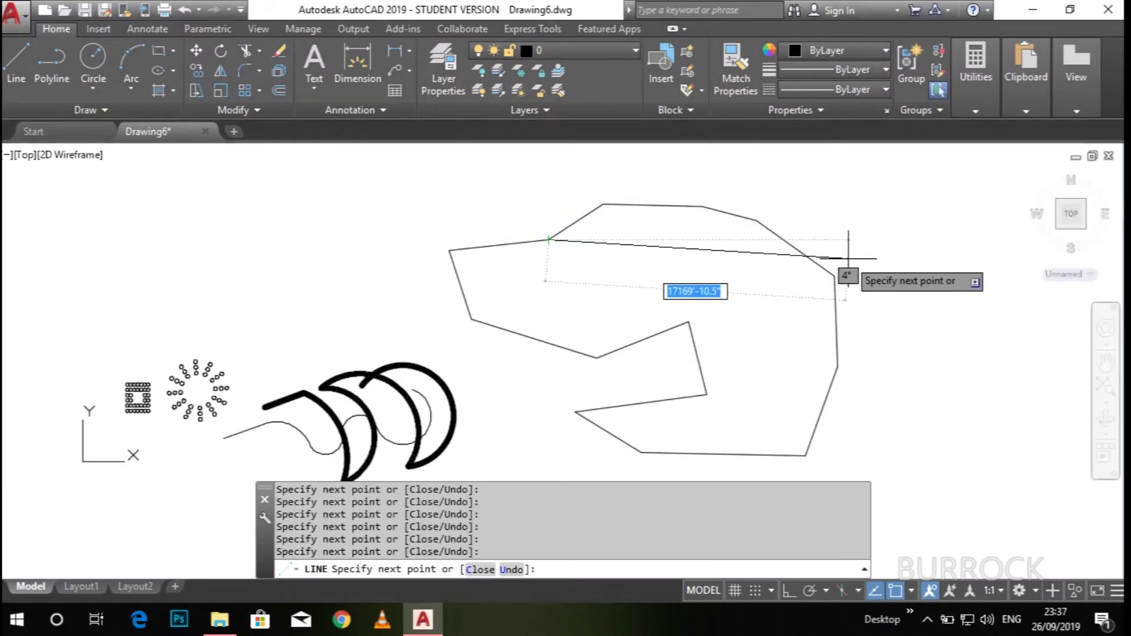
{"action": "key", "text": "Escape"}
Start Edit Polyline on the short slanted line at the outline's upper edge and turn it into a polyline
{"action": "scroll", "coordinate": [784, 301], "scroll_direction": "down", "scroll_amount": 2}
{"action": "middle_click_drag", "start_coordinate": [702, 295], "coordinate": [572, 261]}
{"action": "left_click", "coordinate": [247, 112]}
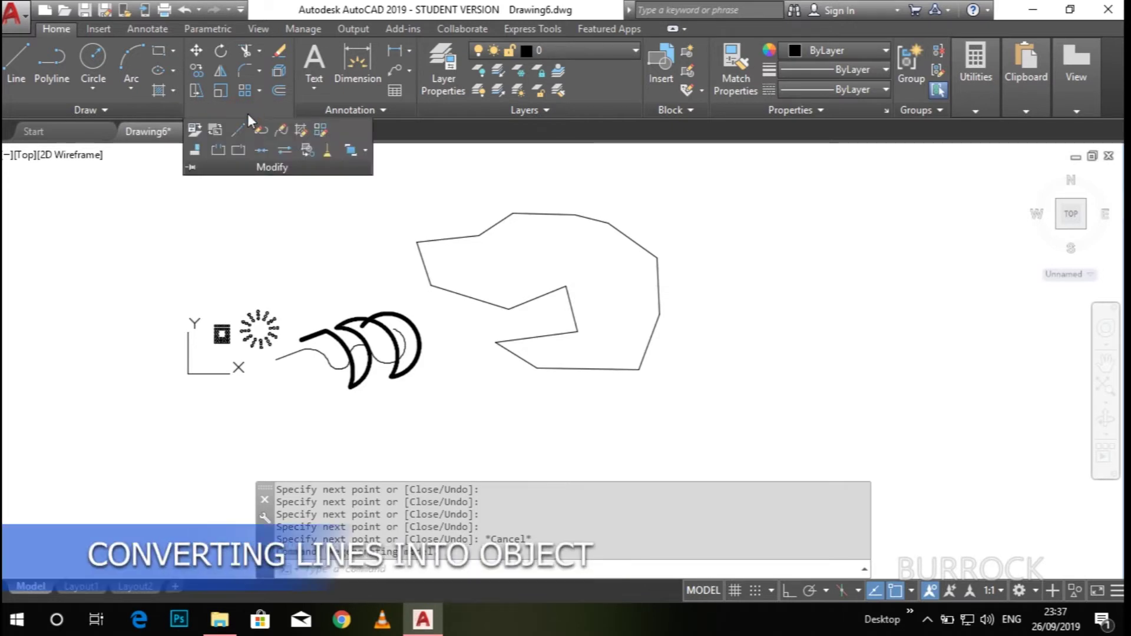
{"action": "left_click", "coordinate": [261, 131]}
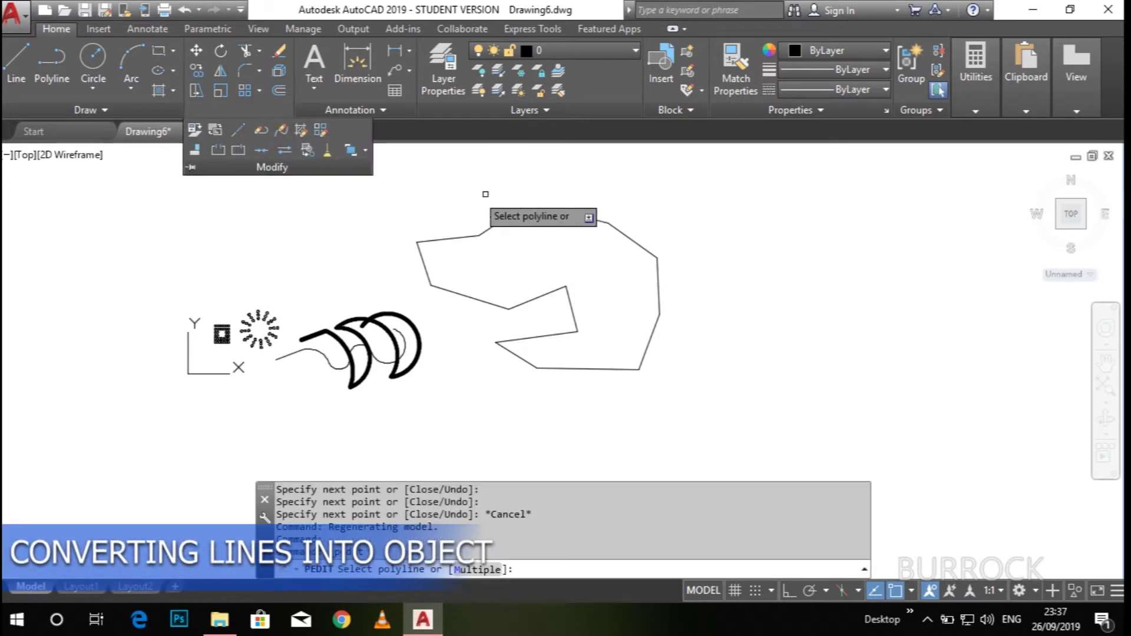
{"action": "left_click", "coordinate": [498, 223]}
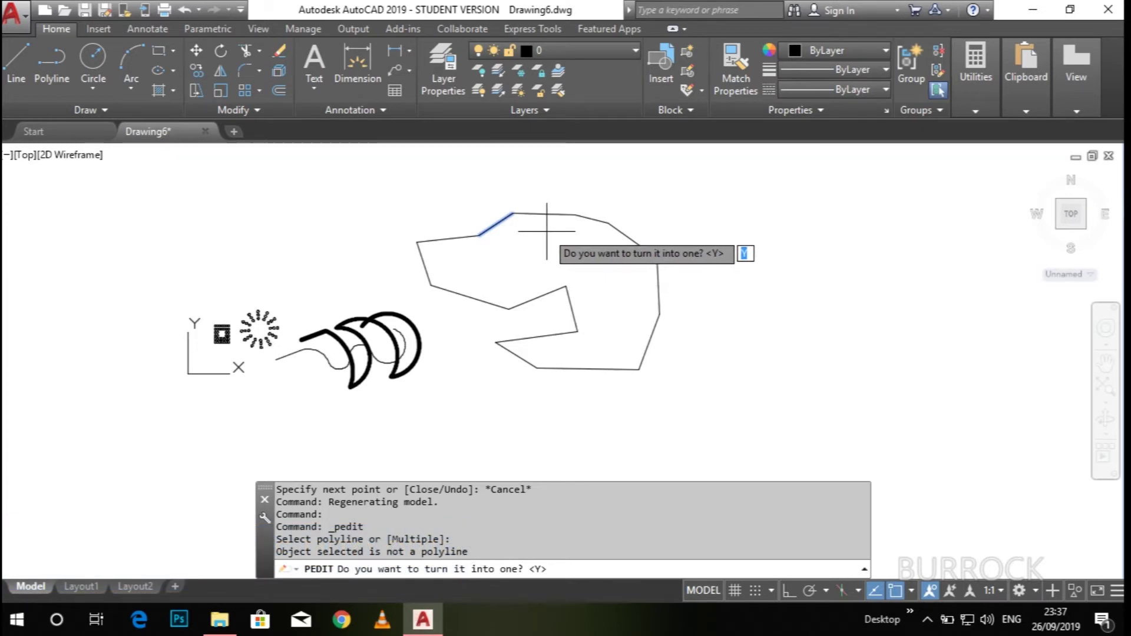
{"action": "key", "text": "Return"}
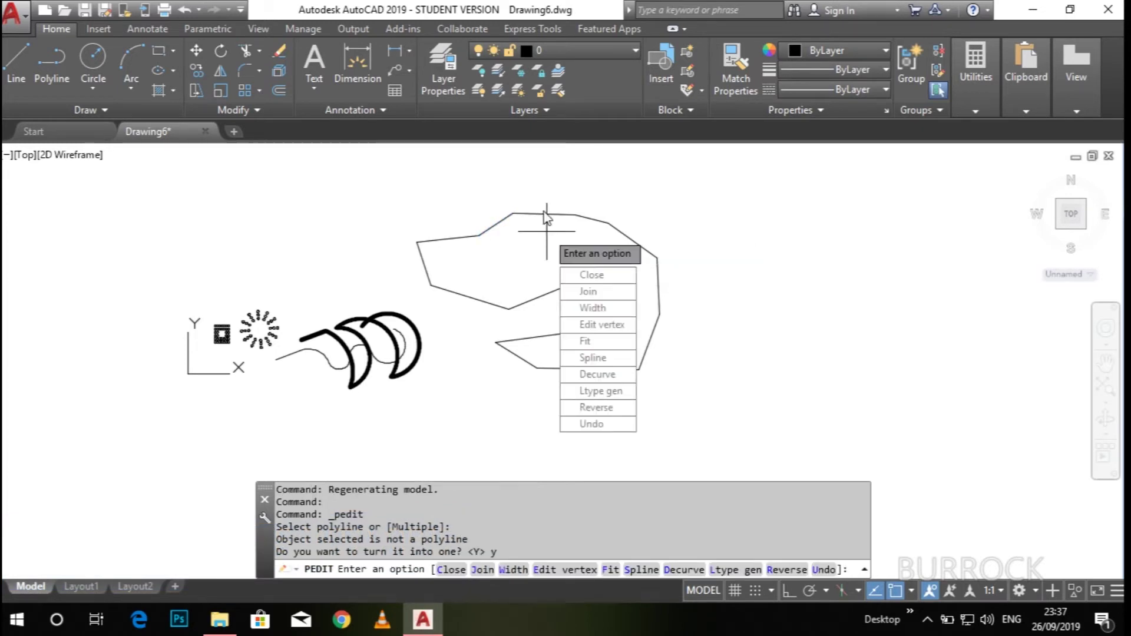
Join all the other lines of the outline to the new polyline to form one closed object
{"action": "left_click", "coordinate": [588, 292]}
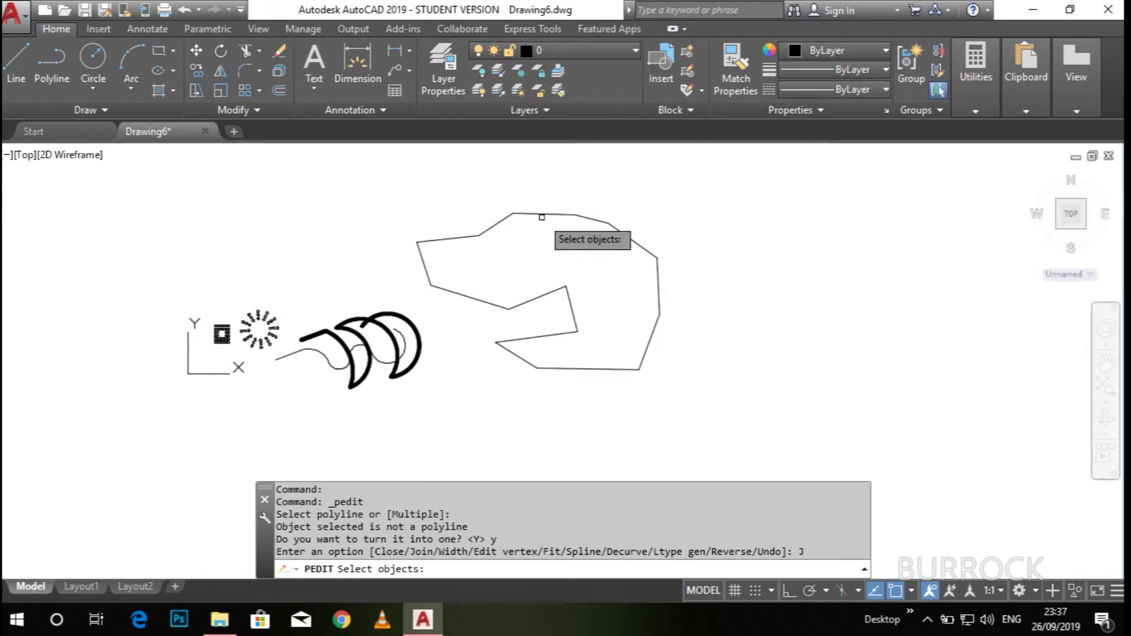
{"action": "left_click", "coordinate": [542, 215]}
{"action": "left_click", "coordinate": [602, 221]}
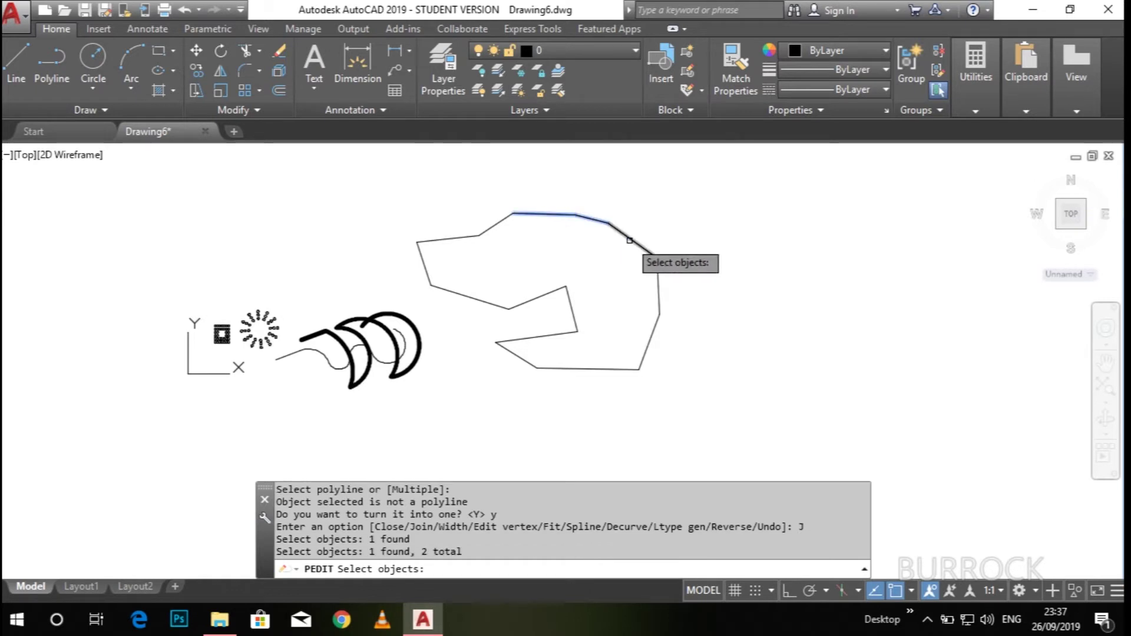
{"action": "left_click", "coordinate": [634, 251]}
{"action": "left_click", "coordinate": [662, 280]}
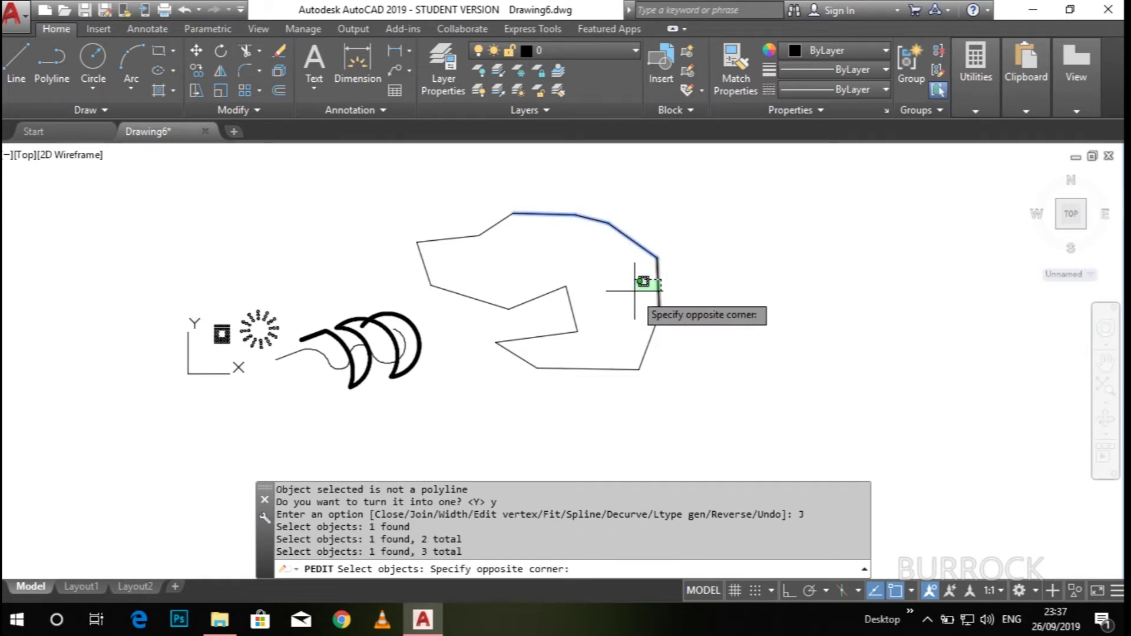
{"action": "left_click", "coordinate": [489, 387]}
{"action": "left_click", "coordinate": [510, 234]}
{"action": "left_click", "coordinate": [409, 253]}
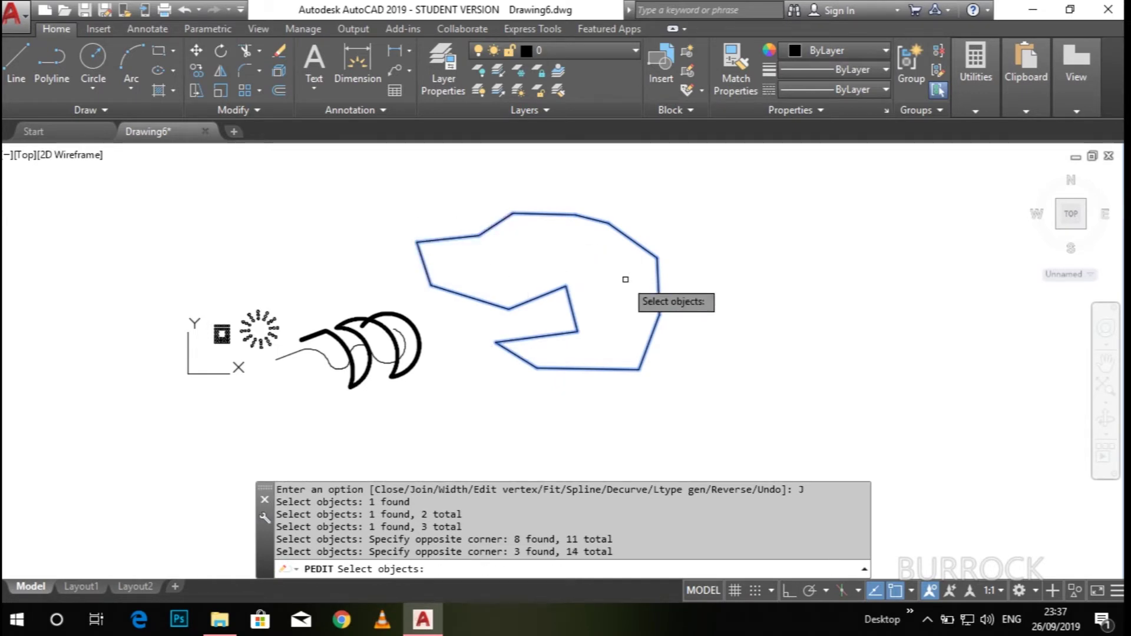
{"action": "key", "text": "Return"}
{"action": "left_click", "coordinate": [671, 337]}
{"action": "key", "text": "Escape"}
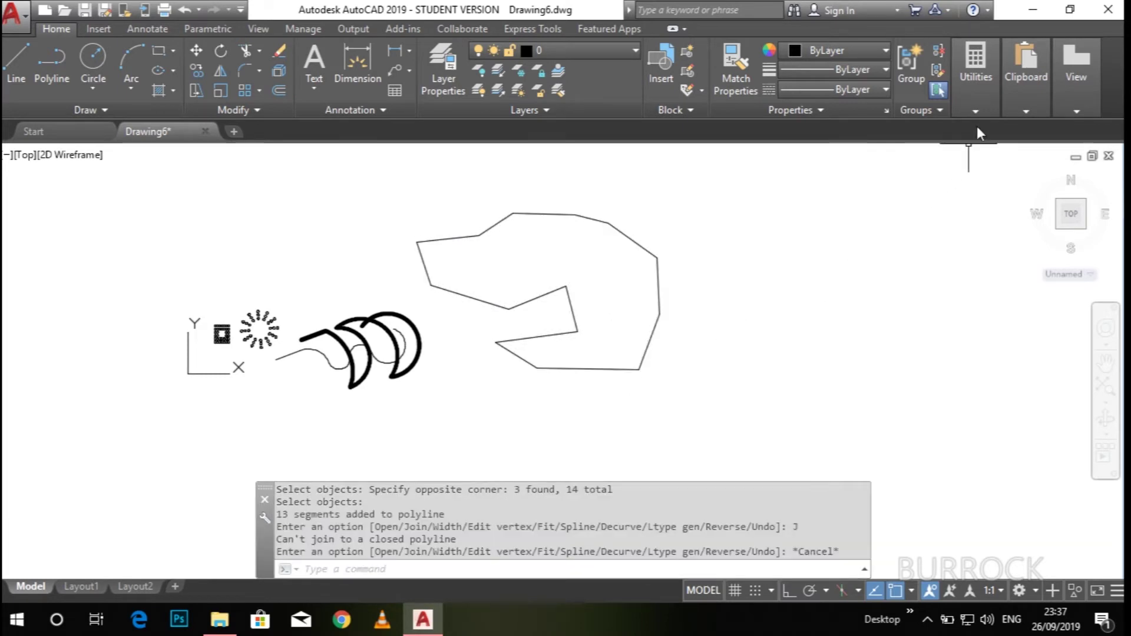
Measure the area of the closed polyline with the Object option, examine the result in square inches and square feet, and exit
{"action": "left_click", "coordinate": [977, 109]}
{"action": "left_click", "coordinate": [978, 169]}
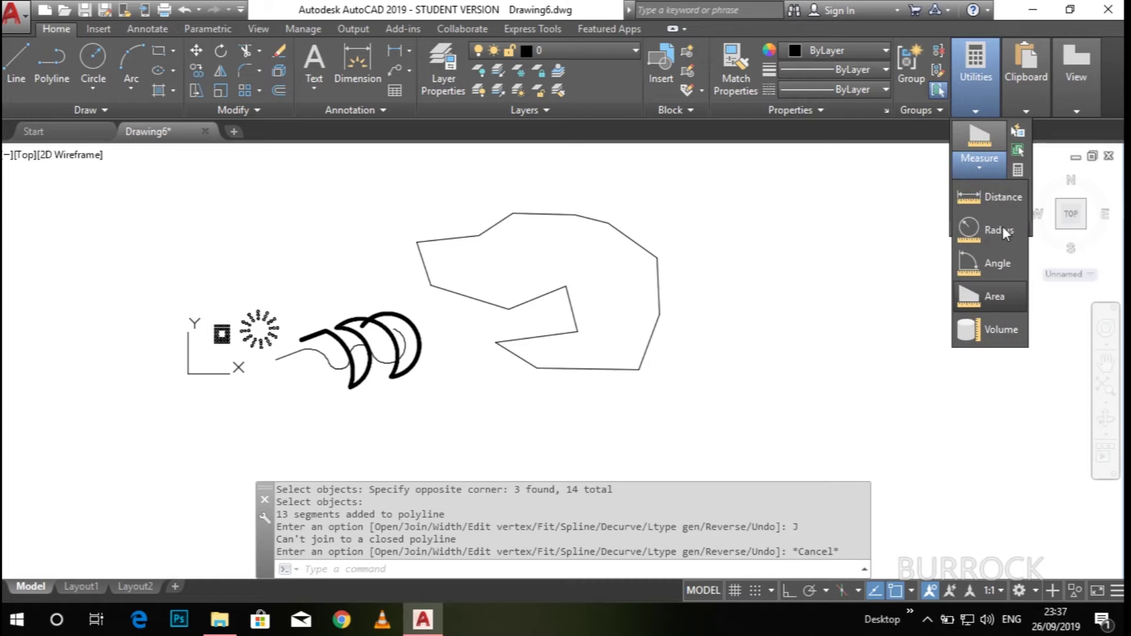
{"action": "left_click", "coordinate": [1002, 298]}
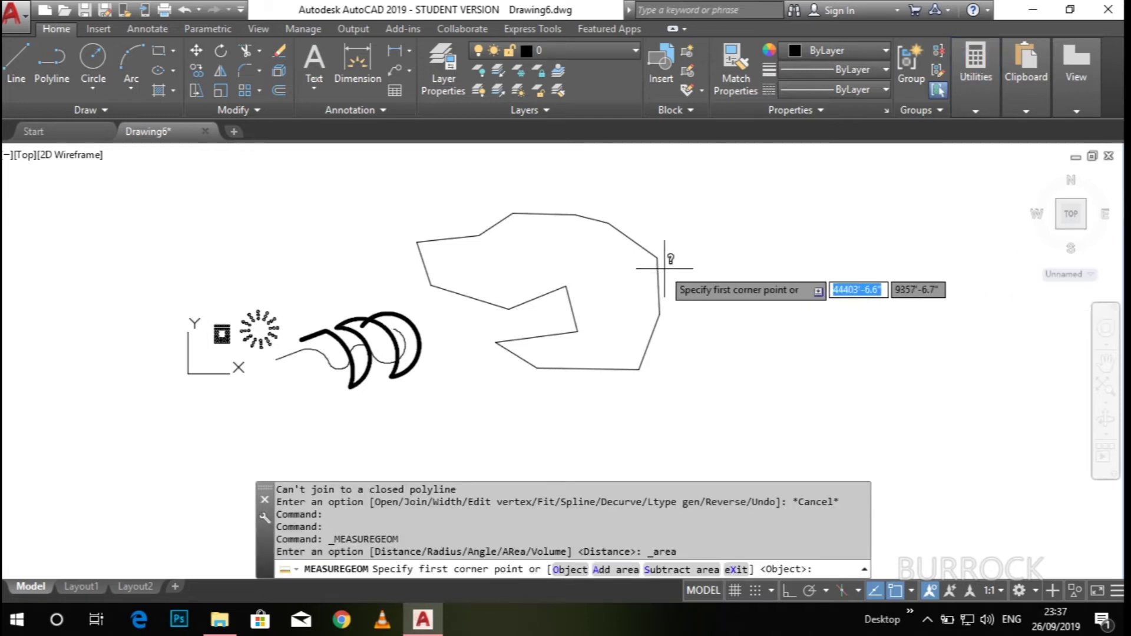
{"action": "left_click", "coordinate": [569, 570]}
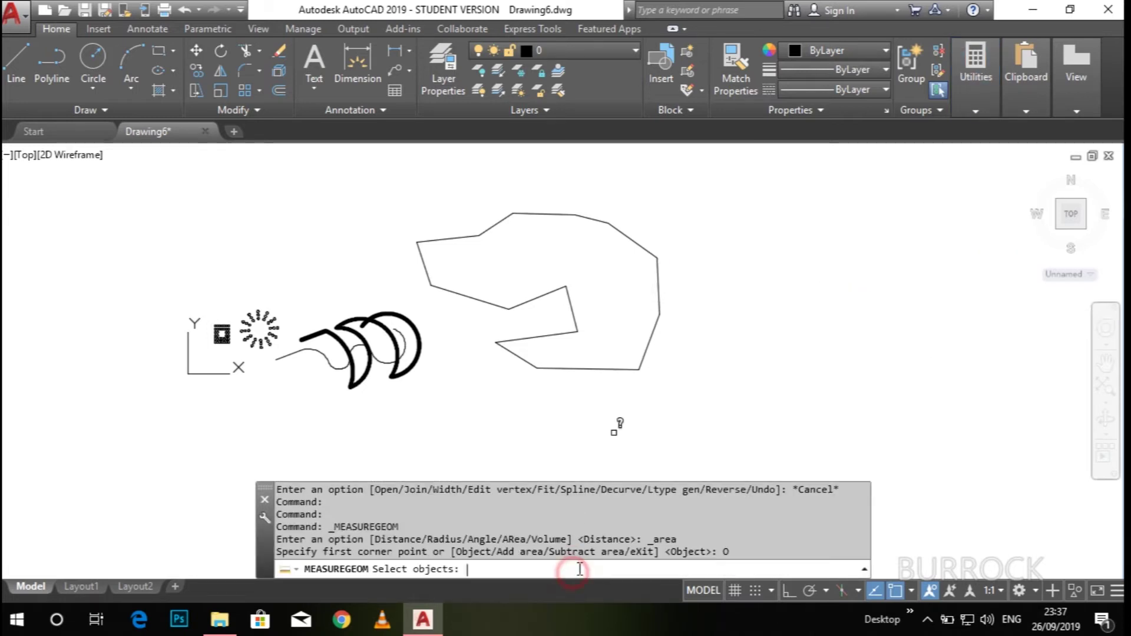
{"action": "left_click", "coordinate": [575, 323]}
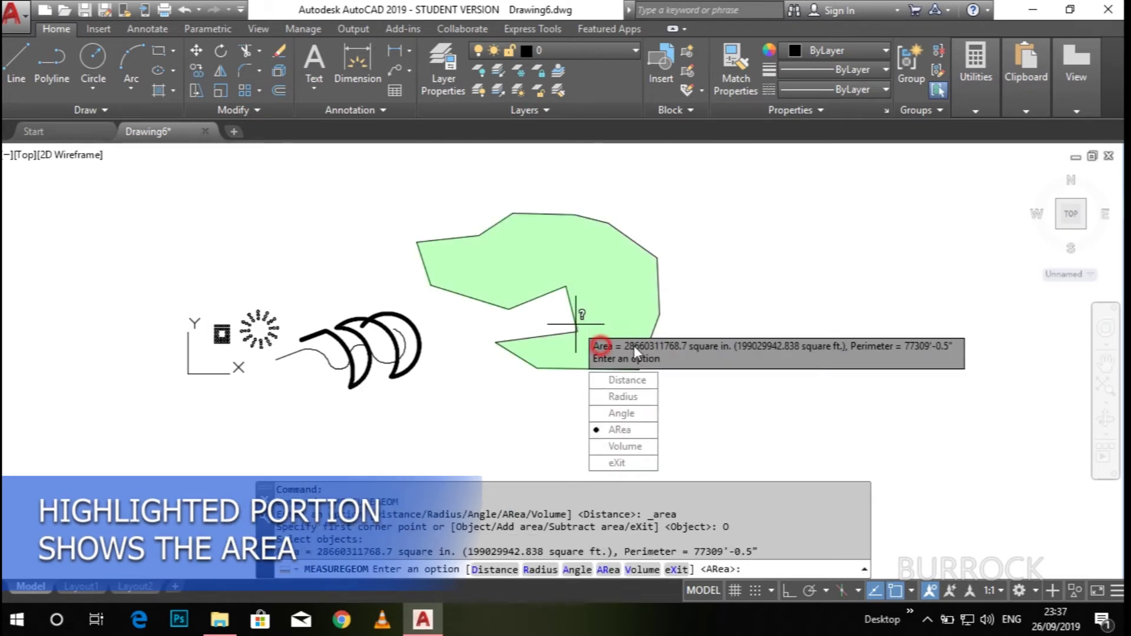
{"action": "left_click_drag", "start_coordinate": [277, 552], "coordinate": [393, 556]}
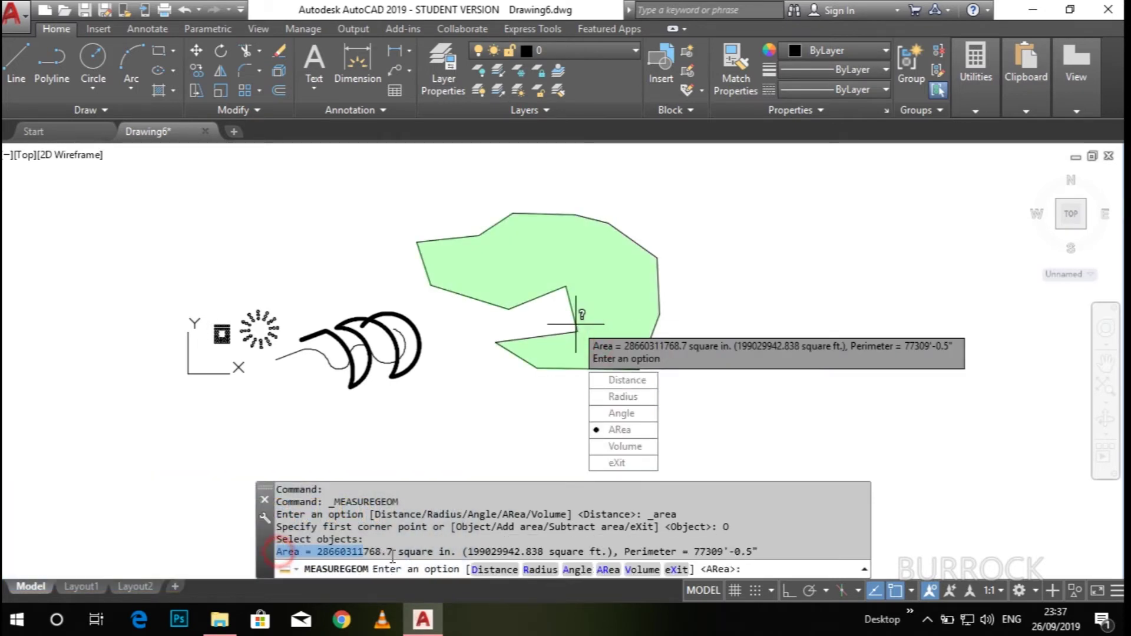
{"action": "left_click", "coordinate": [459, 554]}
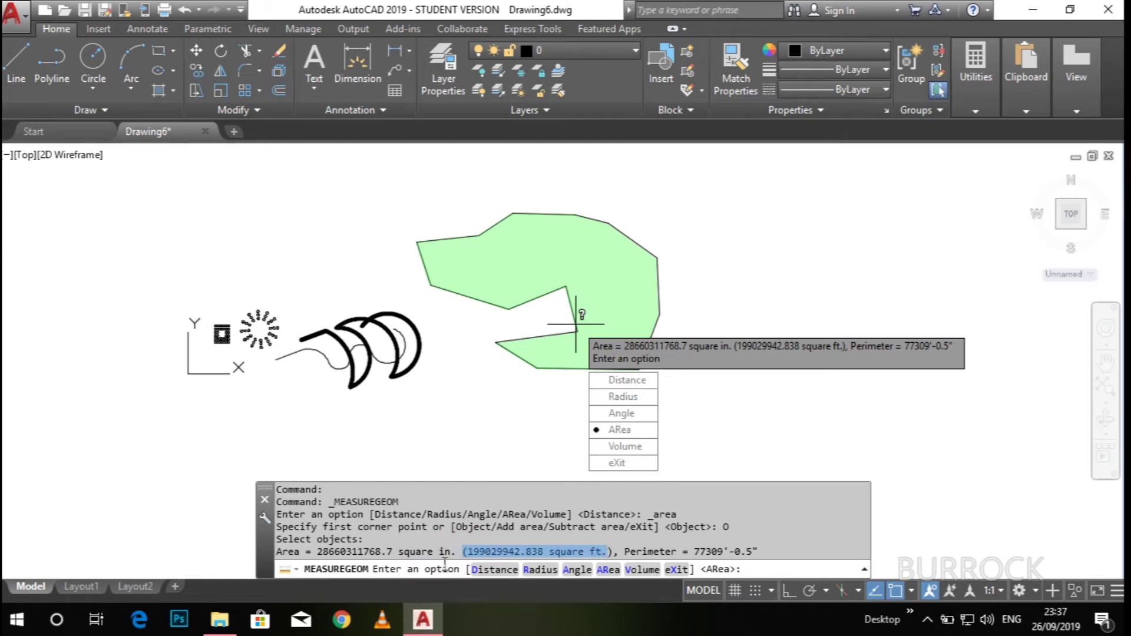
{"action": "left_click", "coordinate": [677, 570]}
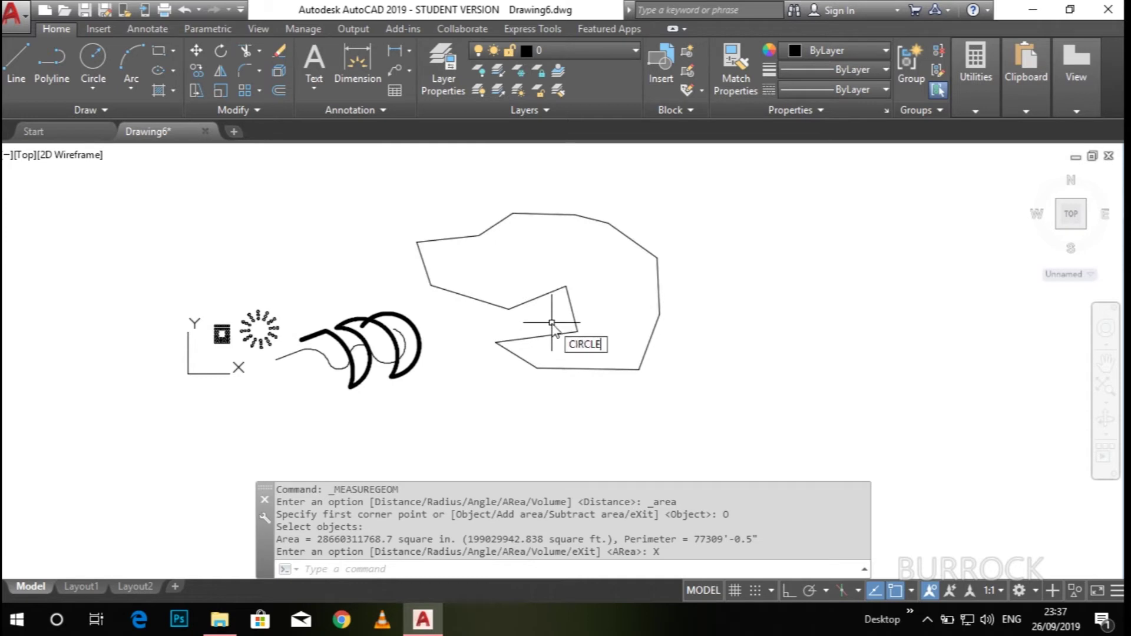
Draw a circle of about 1427'-8" radius near the outline's upper-left part and a small rectangle to its right, inside the outline
{"action": "key", "text": "Return"}
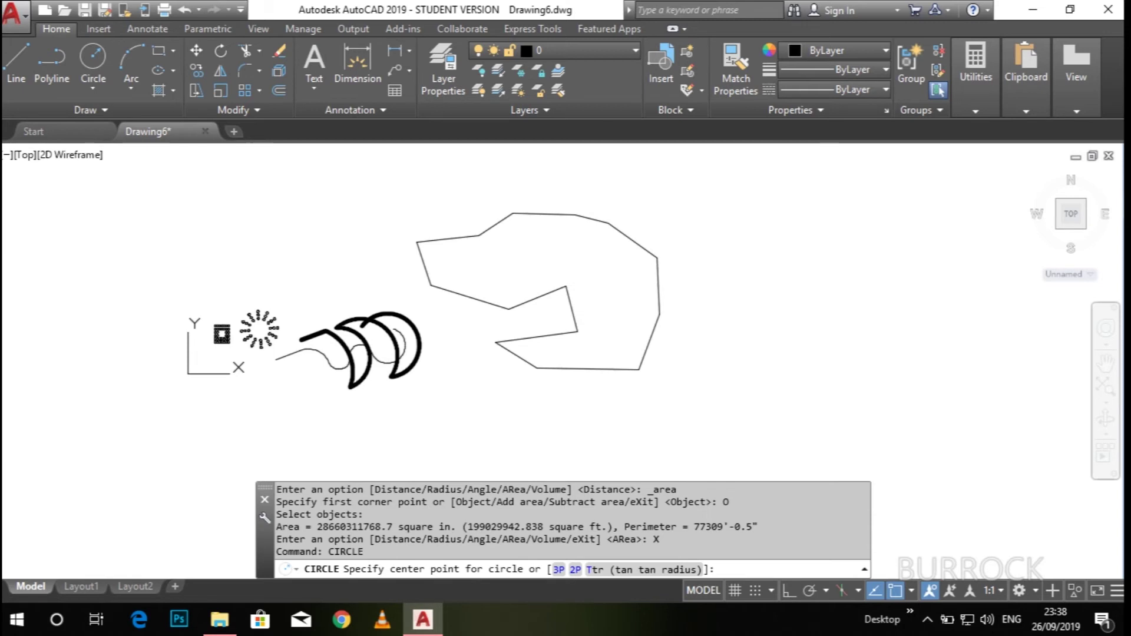
{"action": "left_click", "coordinate": [511, 248]}
{"action": "left_click", "coordinate": [504, 261]}
{"action": "left_click", "coordinate": [460, 273]}
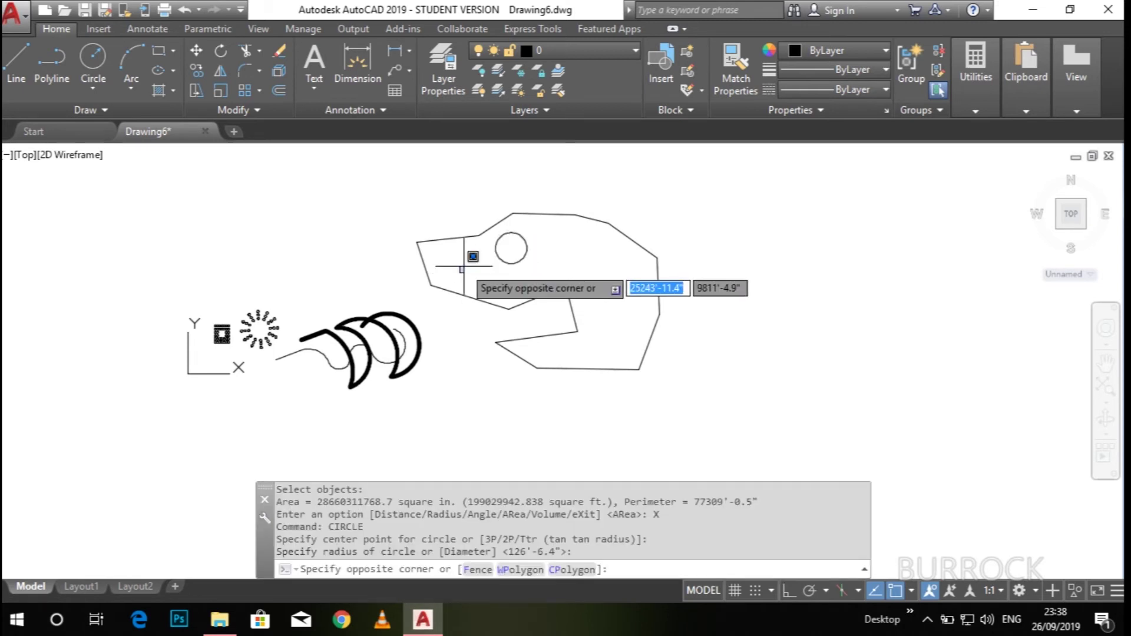
{"action": "key", "text": "Escape"}
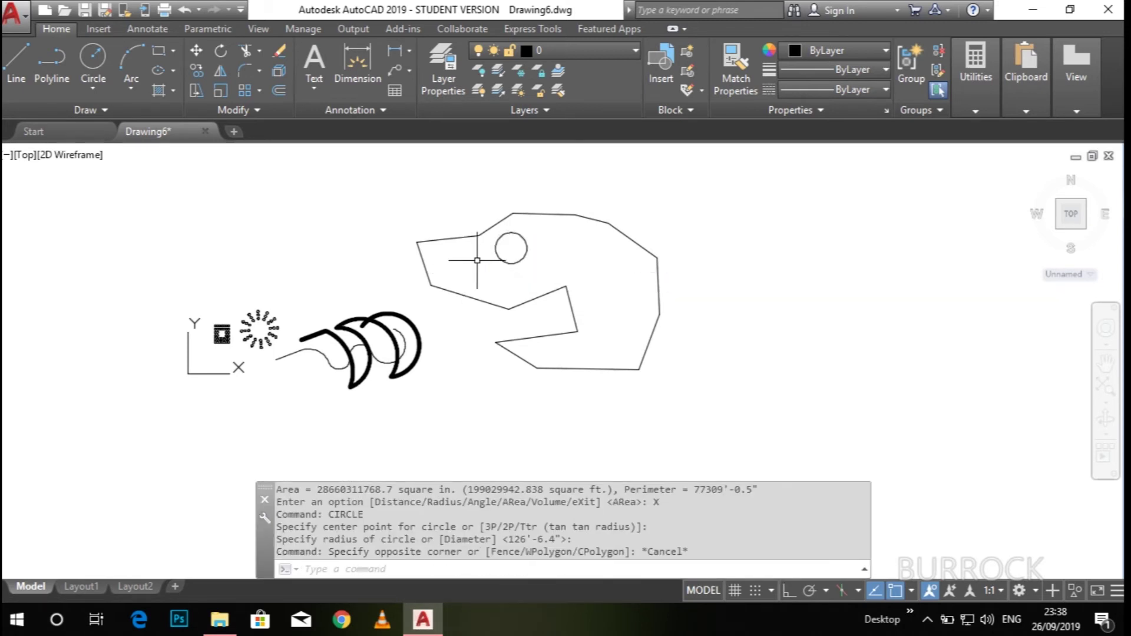
{"action": "key", "text": "Return"}
{"action": "left_click", "coordinate": [572, 252]}
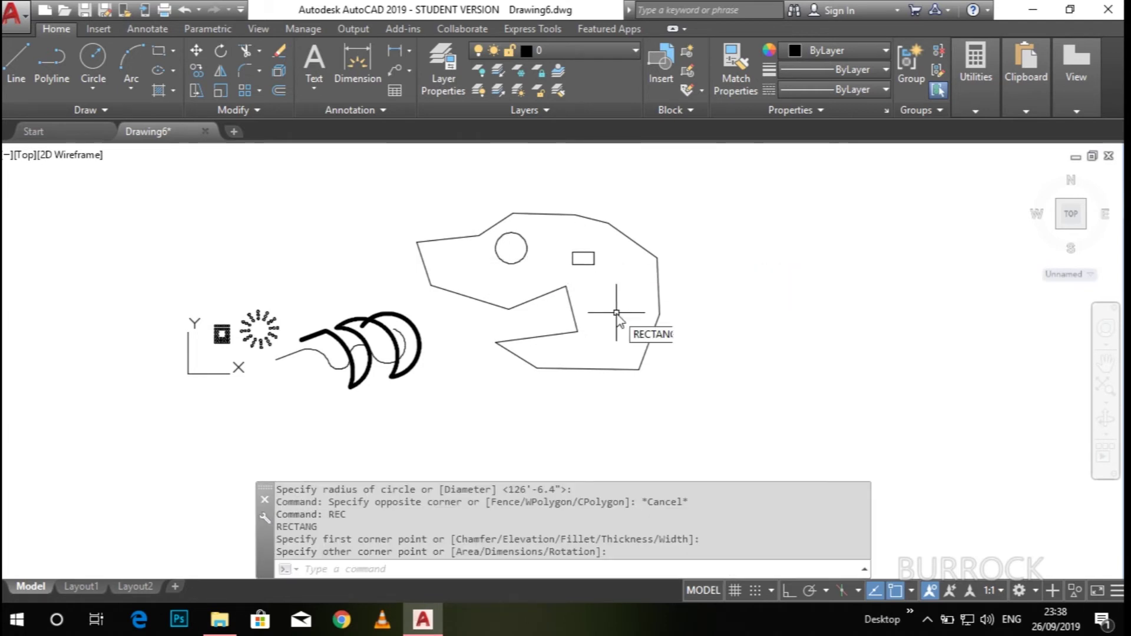
Draw a larger circle below the small rectangle and a second, larger rectangle beneath that circle, both inside the outline
{"action": "key", "text": "Return"}
{"action": "left_click", "coordinate": [611, 287]}
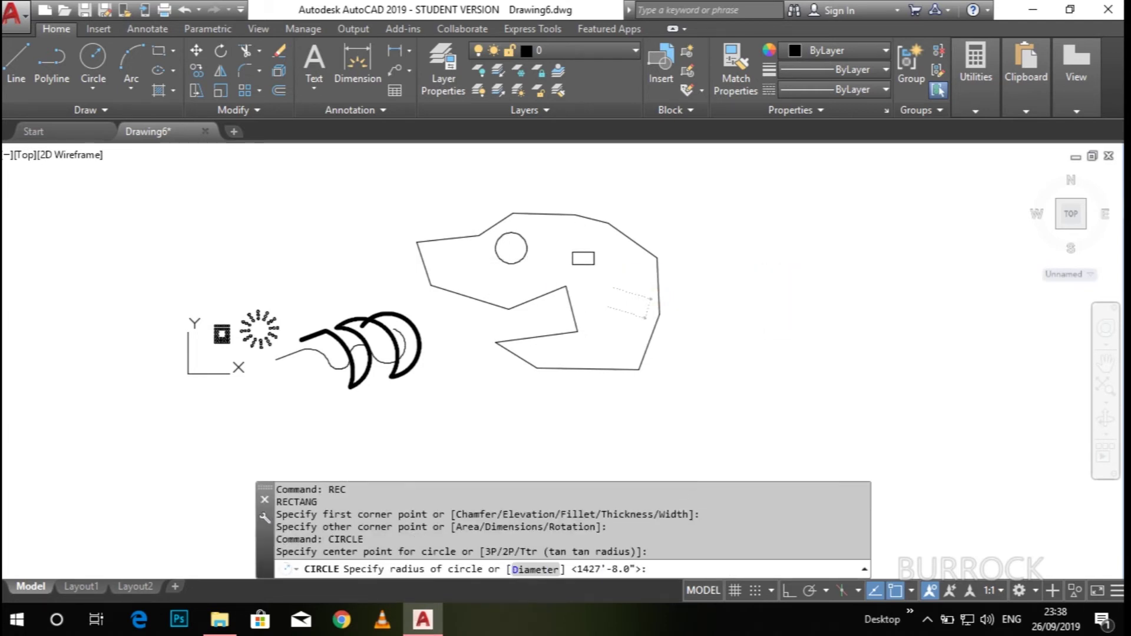
{"action": "left_click", "coordinate": [613, 307]}
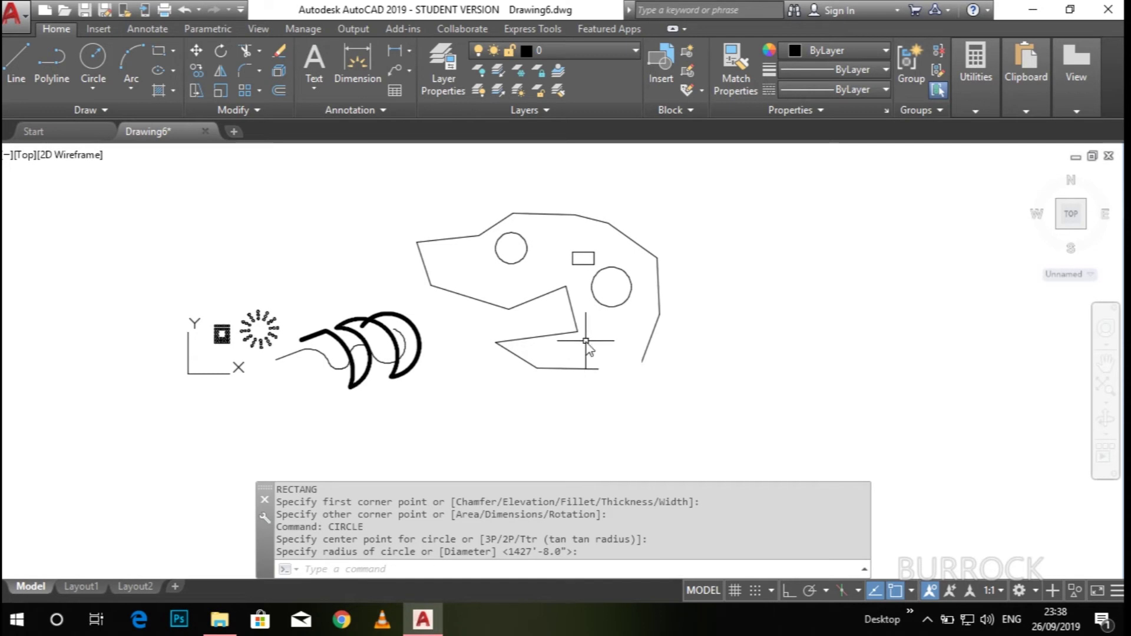
{"action": "key", "text": "Return"}
{"action": "left_click", "coordinate": [620, 329]}
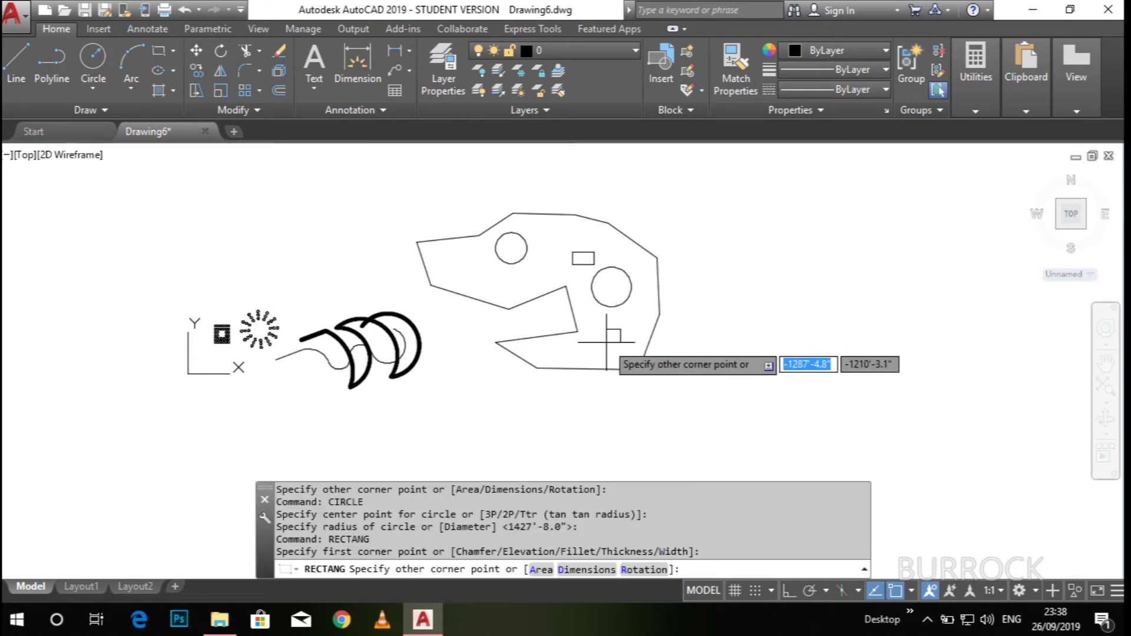
{"action": "left_click", "coordinate": [590, 352]}
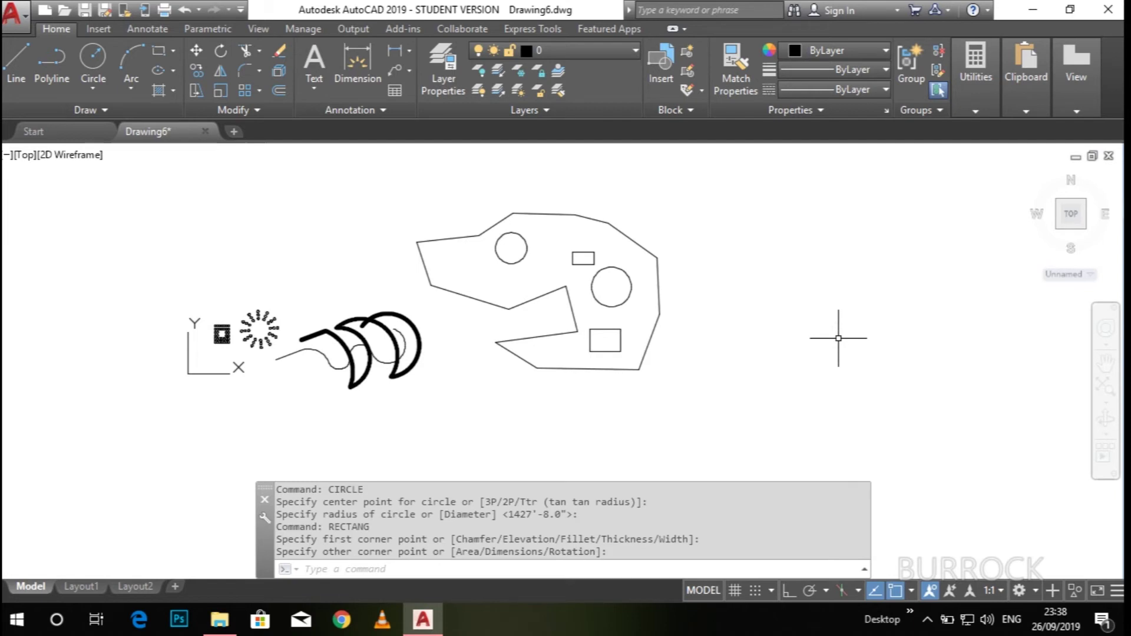
{"action": "left_click", "coordinate": [983, 112]}
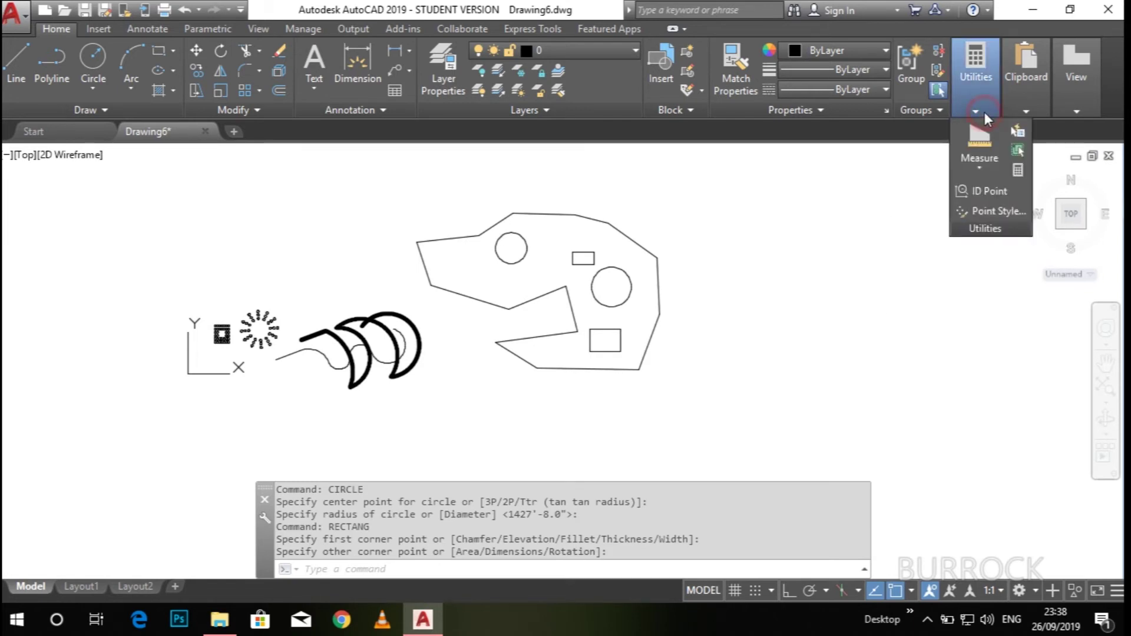
{"action": "left_click", "coordinate": [990, 172]}
{"action": "left_click", "coordinate": [993, 293]}
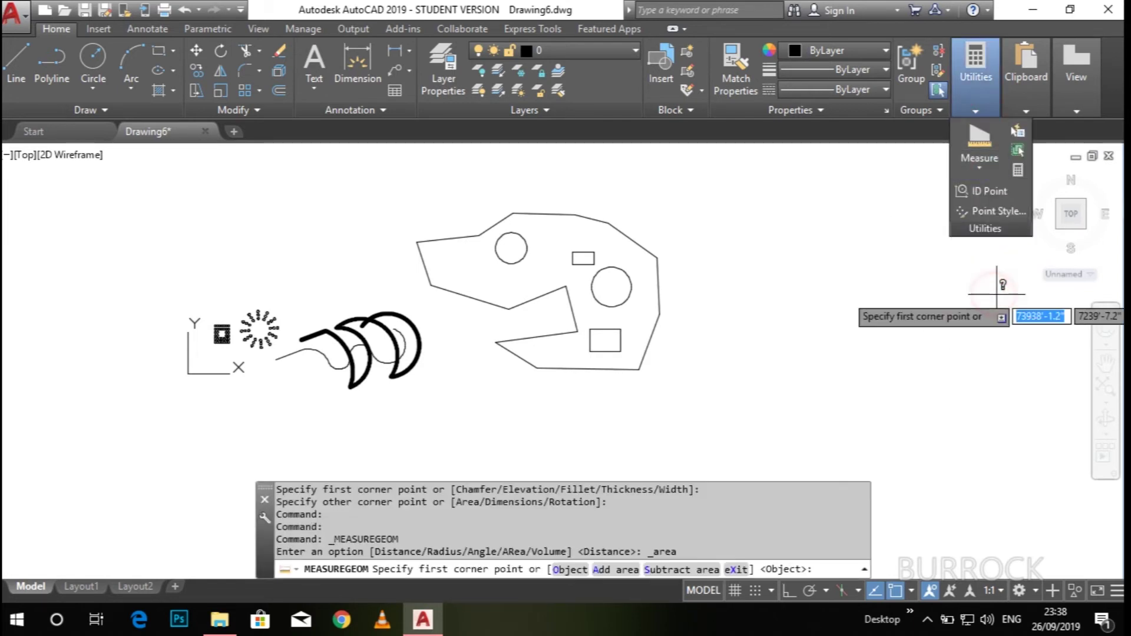
{"action": "left_click", "coordinate": [623, 572]}
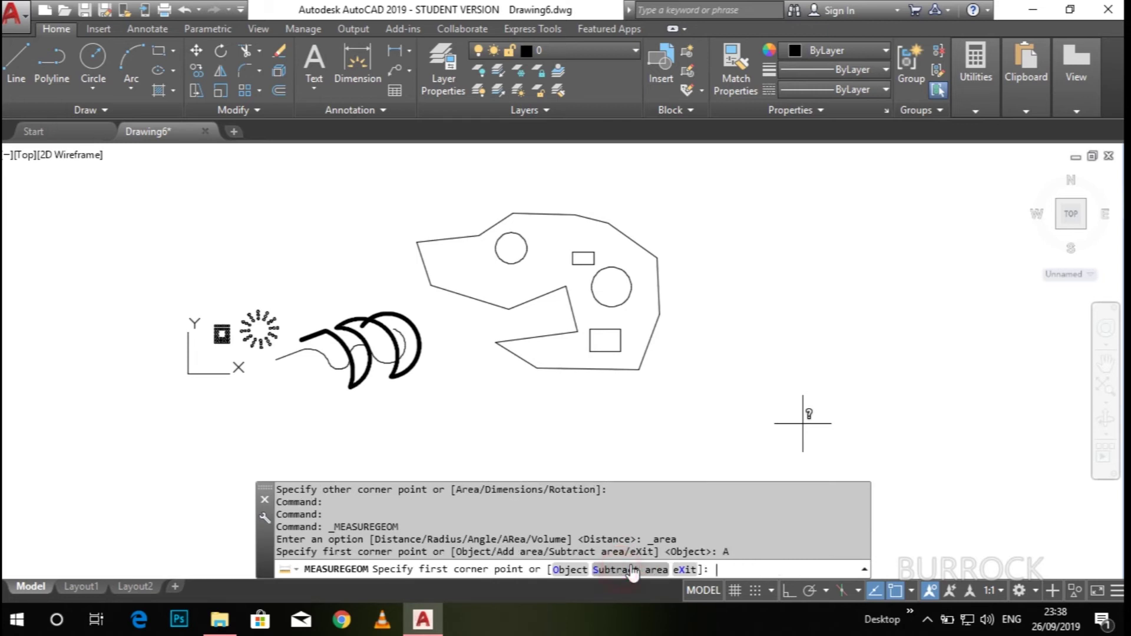
{"action": "left_click", "coordinate": [576, 332]}
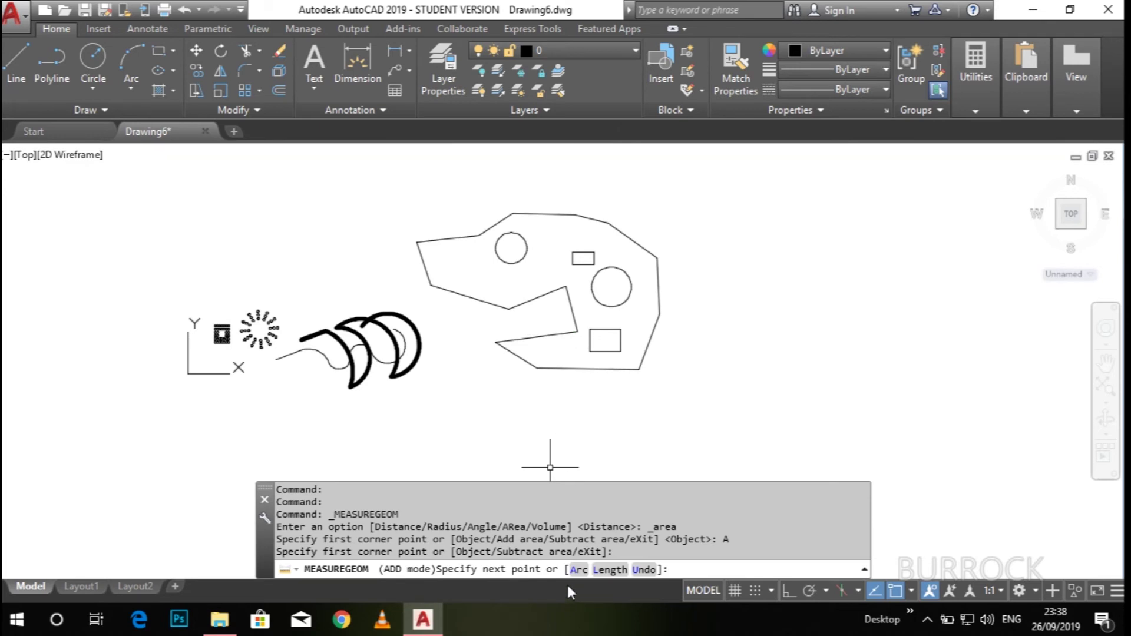
{"action": "key", "text": "Escape"}
Measure the area of the closed outline polyline using the Area measurement's Add area mode with the Object option, and finish the added selection
{"action": "left_click", "coordinate": [976, 114]}
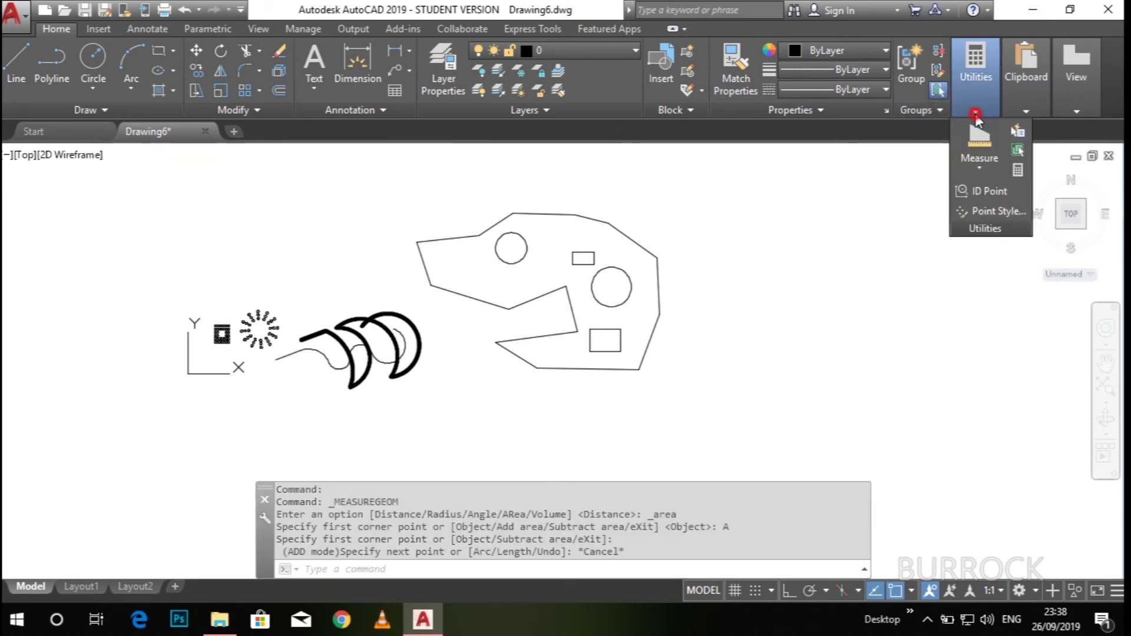
{"action": "left_click", "coordinate": [980, 170]}
{"action": "left_click", "coordinate": [988, 302]}
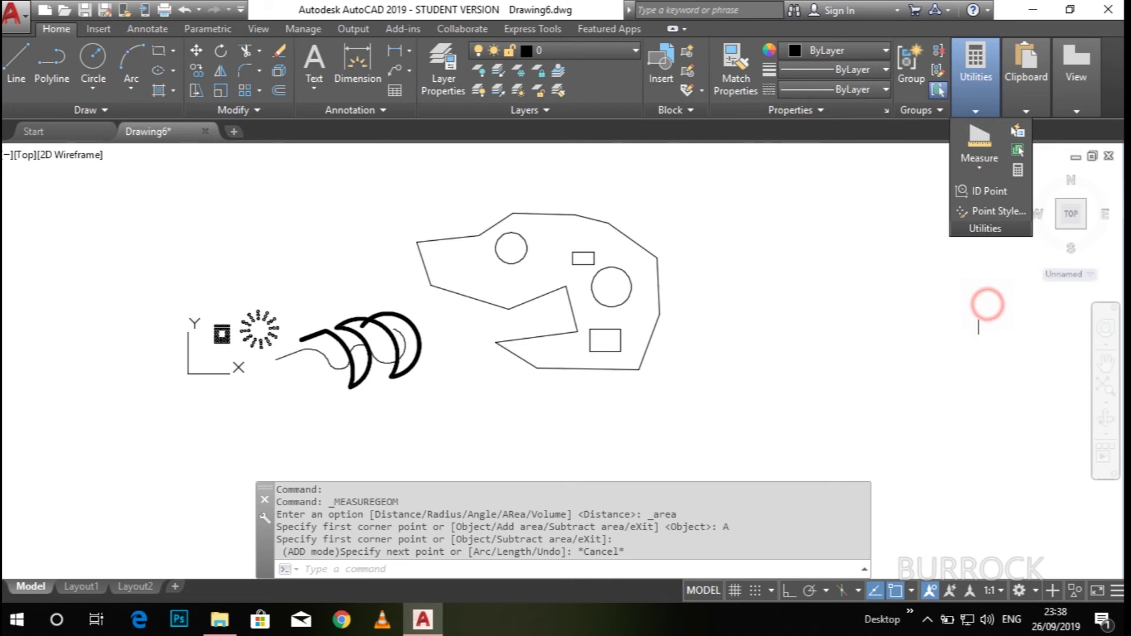
{"action": "left_click", "coordinate": [619, 571]}
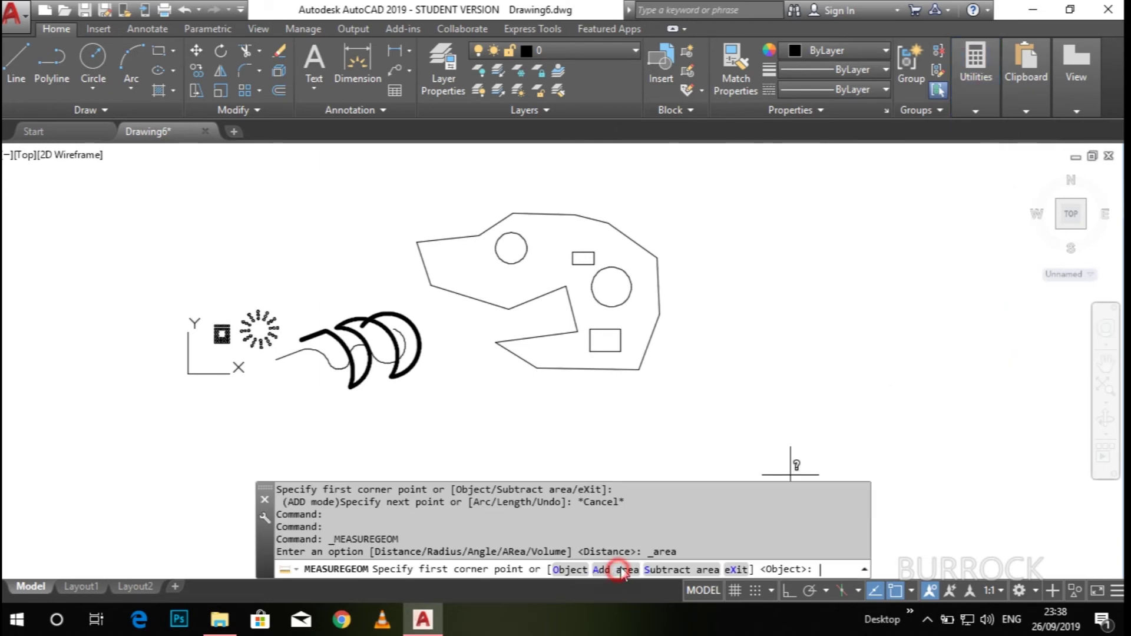
{"action": "left_click", "coordinate": [573, 569]}
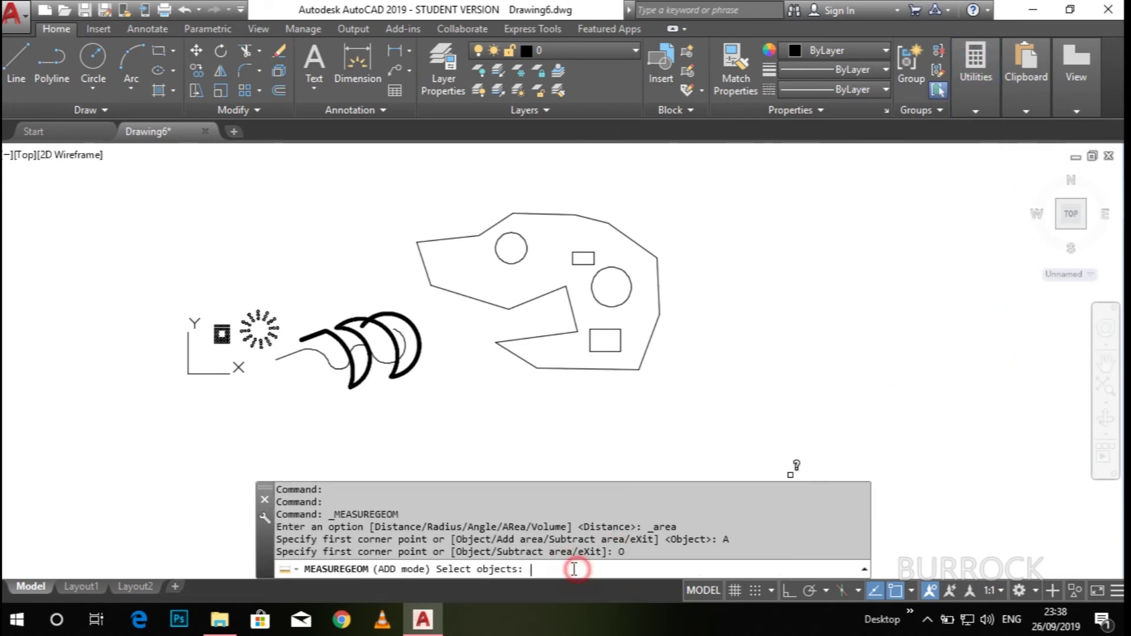
{"action": "left_click", "coordinate": [552, 335]}
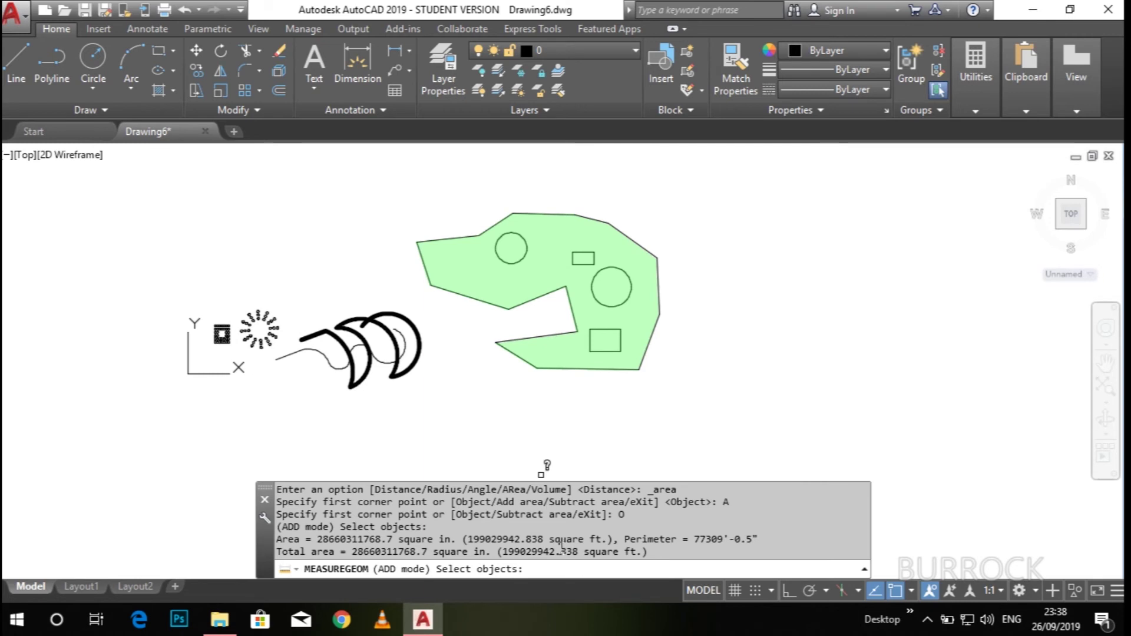
{"action": "key", "text": "Return"}
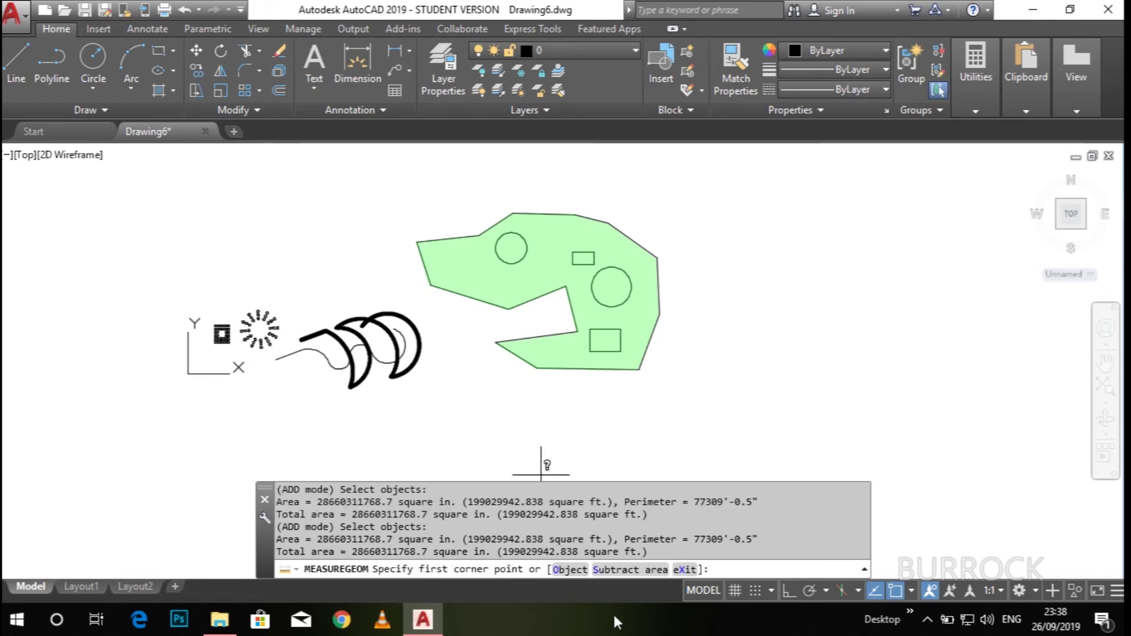
Subtract the two rectangles and two circles inside the outline from the measured area, using Subtract area with the Object option
{"action": "left_click", "coordinate": [627, 572]}
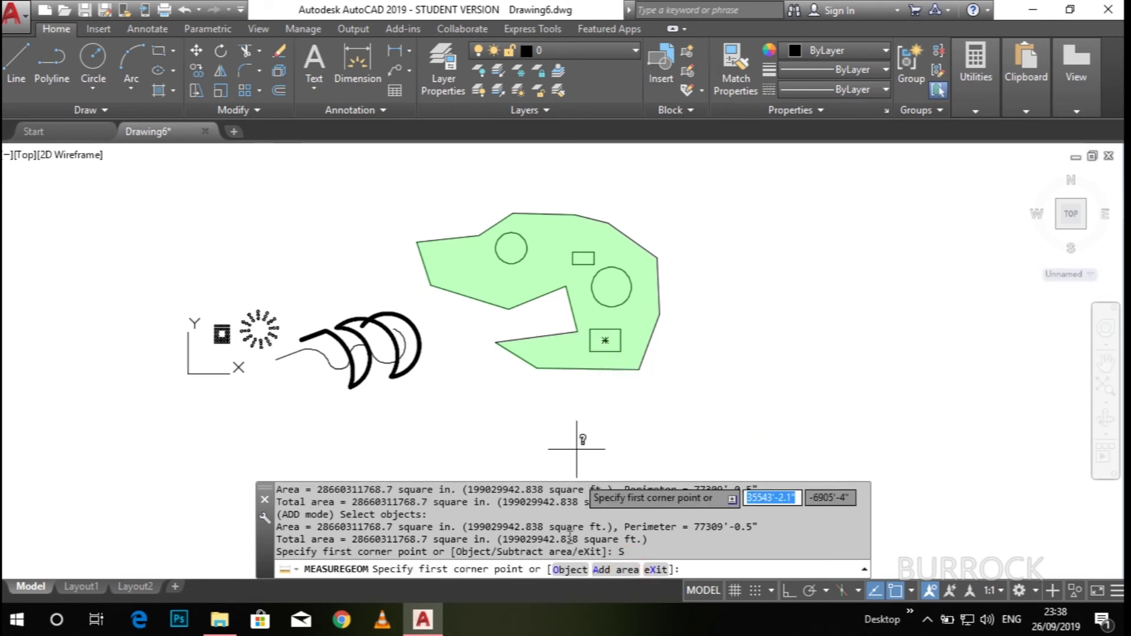
{"action": "left_click", "coordinate": [567, 569]}
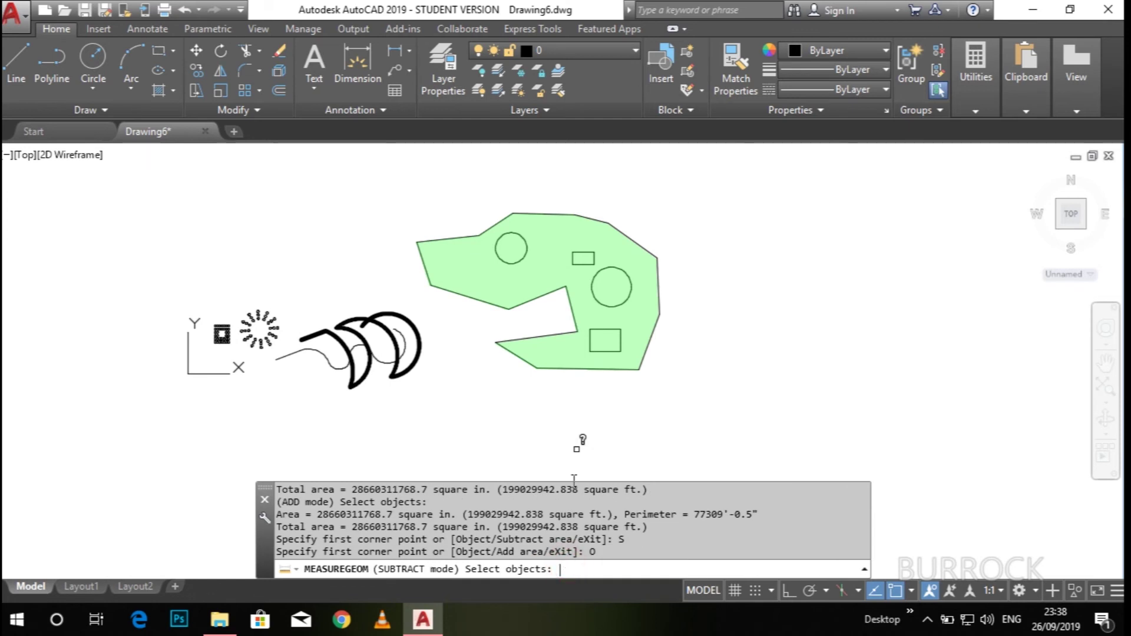
{"action": "left_click", "coordinate": [605, 328]}
{"action": "left_click", "coordinate": [611, 267]}
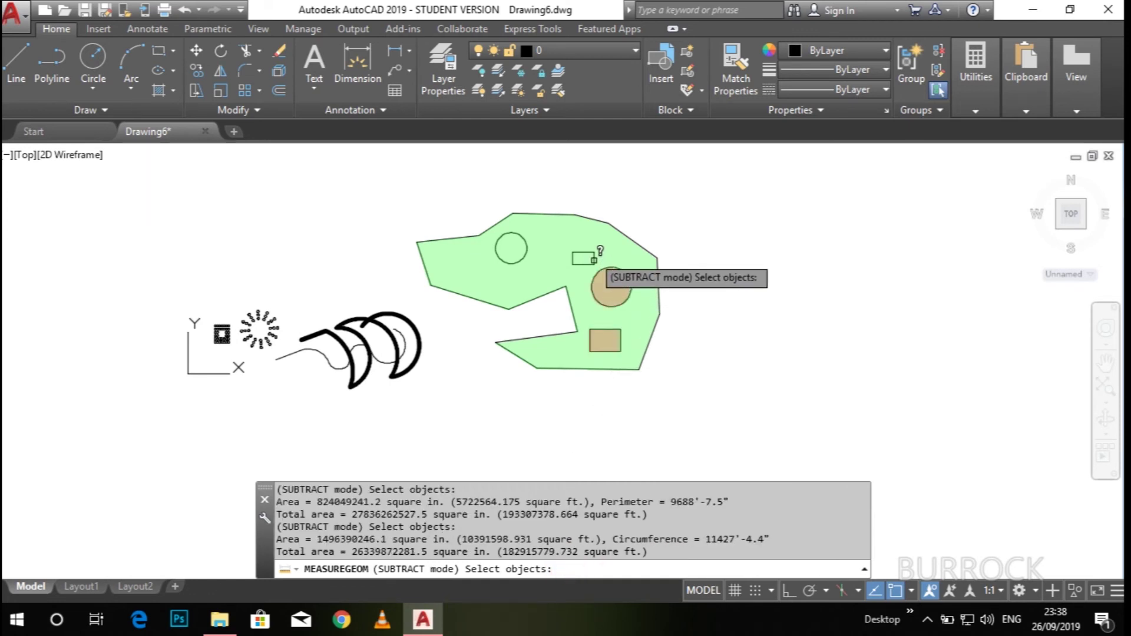
{"action": "left_click", "coordinate": [516, 234]}
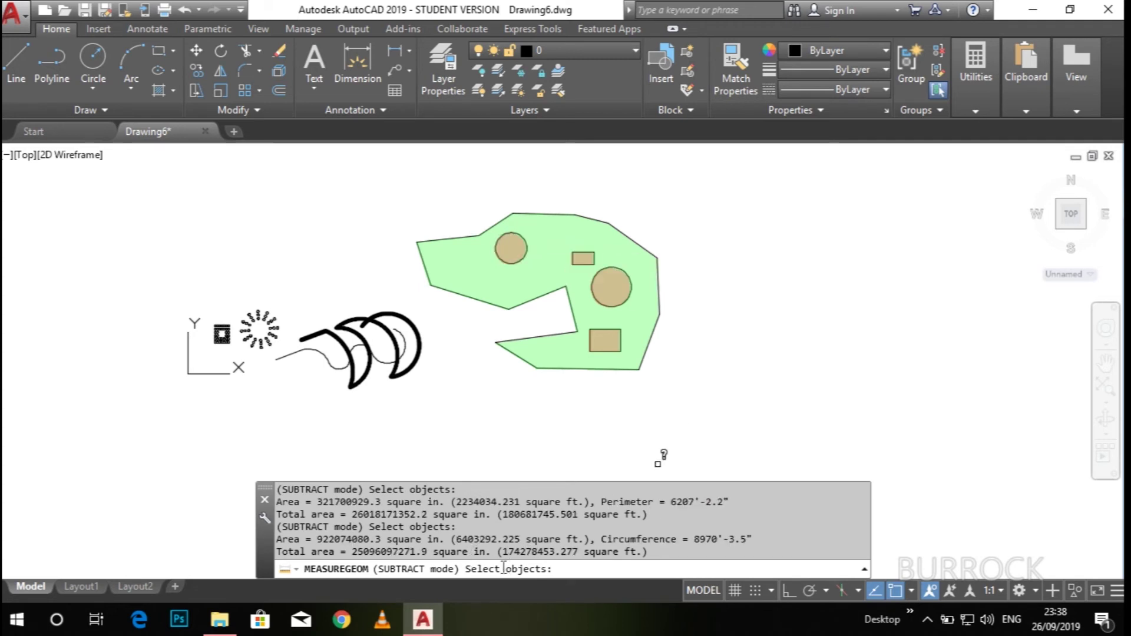
Examine the expanded command history for the outline's added area, each subtracted shape's area and the final total area, and collapse it
{"action": "key", "text": "F2"}
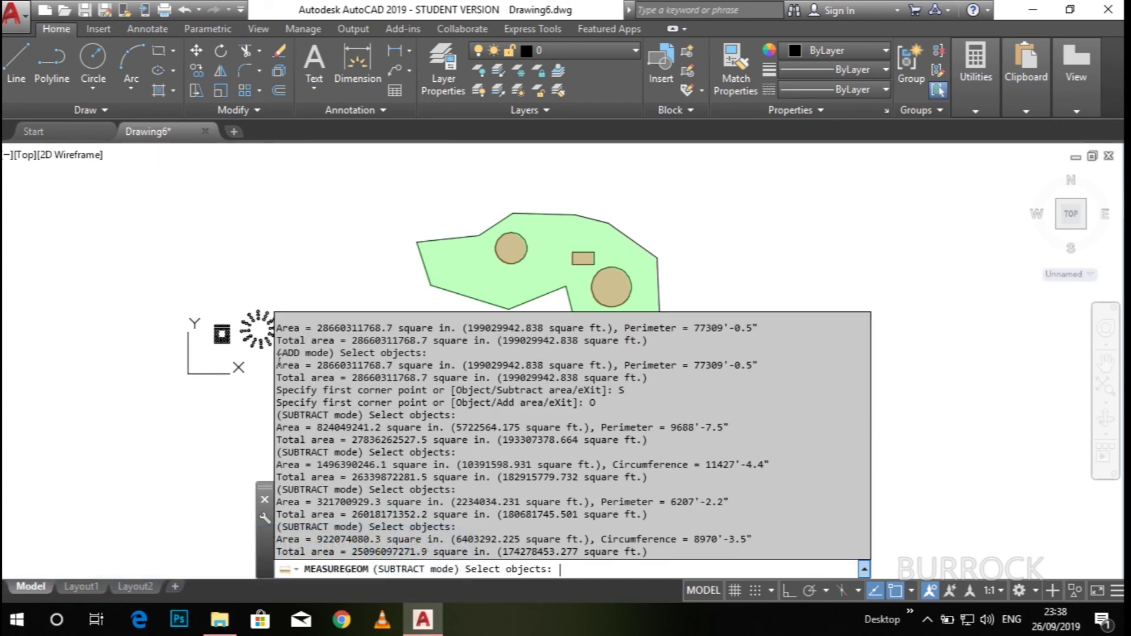
{"action": "left_click_drag", "start_coordinate": [279, 360], "coordinate": [759, 370]}
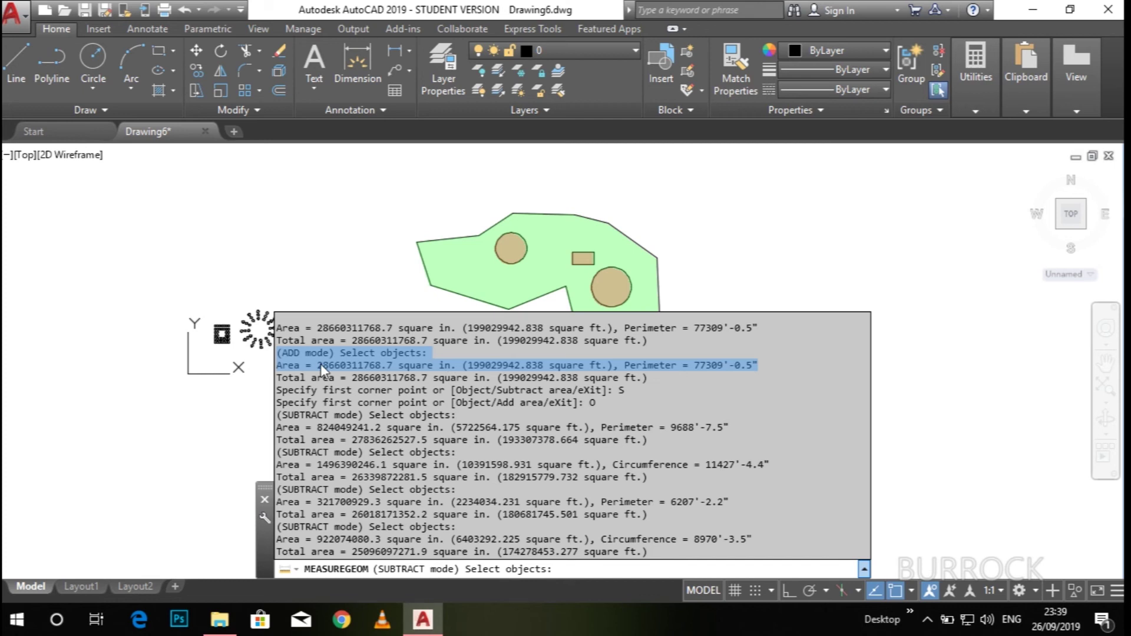
{"action": "right_click", "coordinate": [277, 367]}
{"action": "left_click_drag", "start_coordinate": [279, 378], "coordinate": [653, 375]}
{"action": "left_click", "coordinate": [712, 401]}
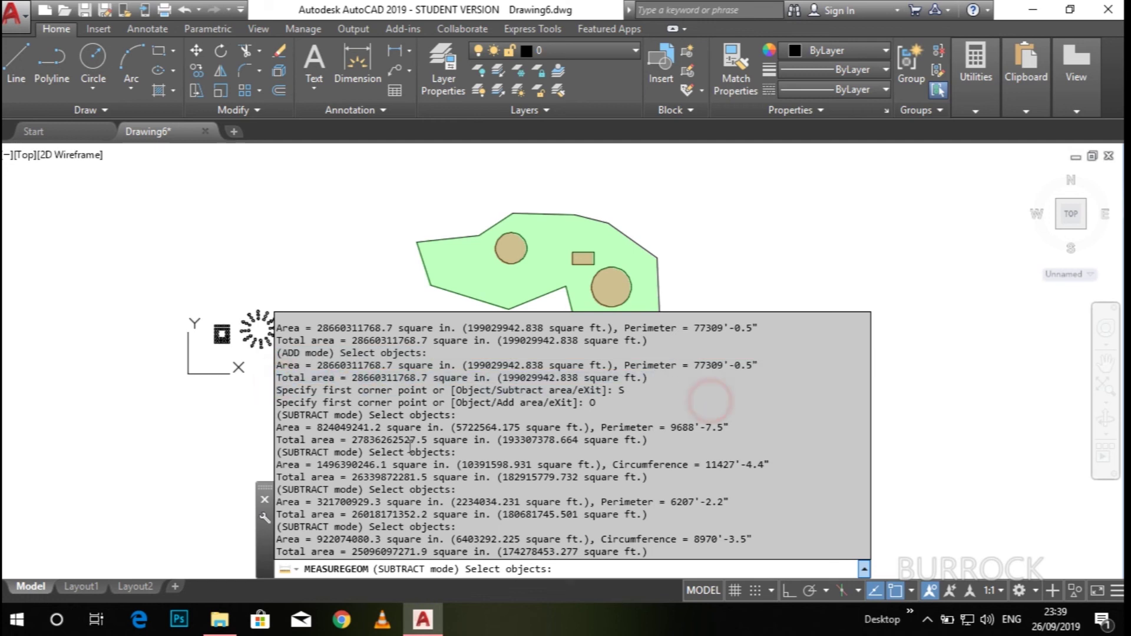
{"action": "left_click_drag", "start_coordinate": [280, 417], "coordinate": [669, 552]}
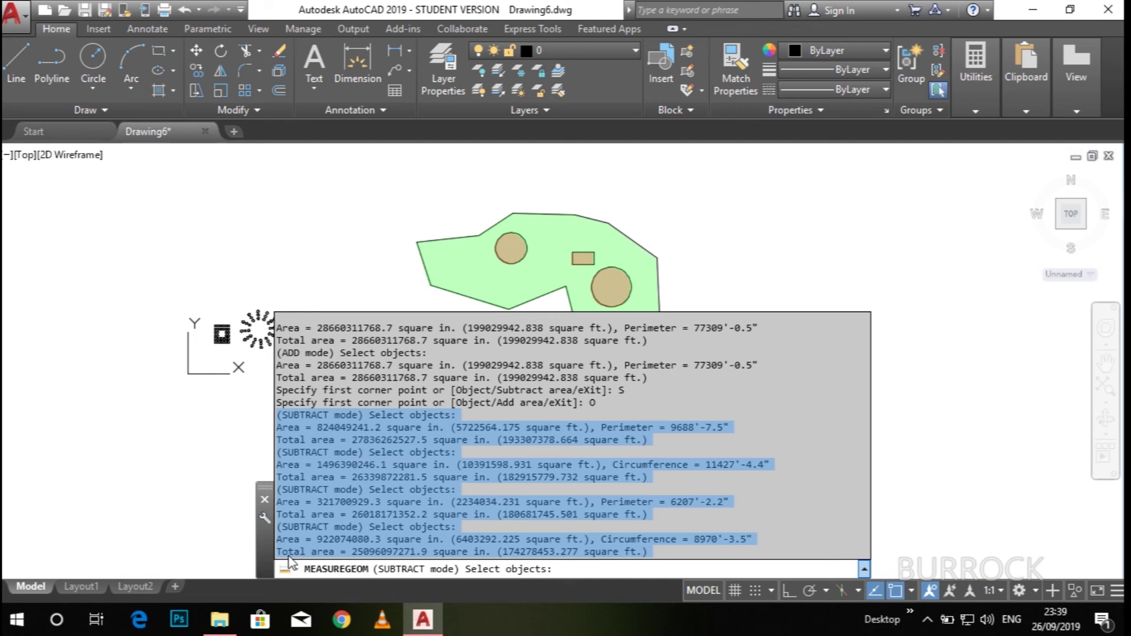
{"action": "left_click_drag", "start_coordinate": [277, 553], "coordinate": [655, 570]}
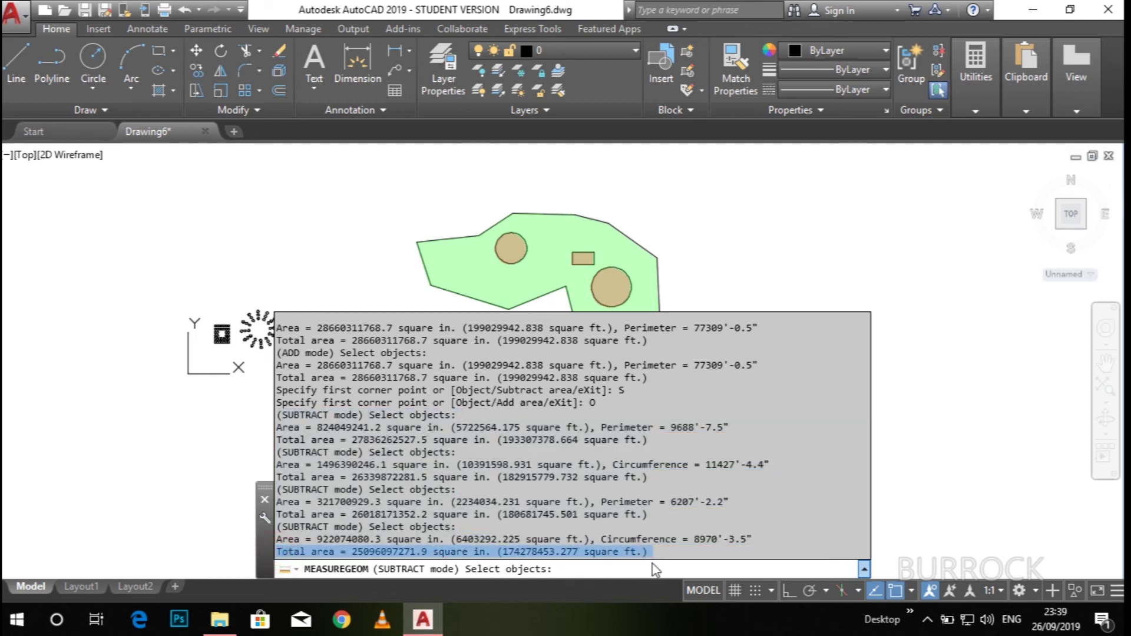
{"action": "left_click", "coordinate": [852, 523]}
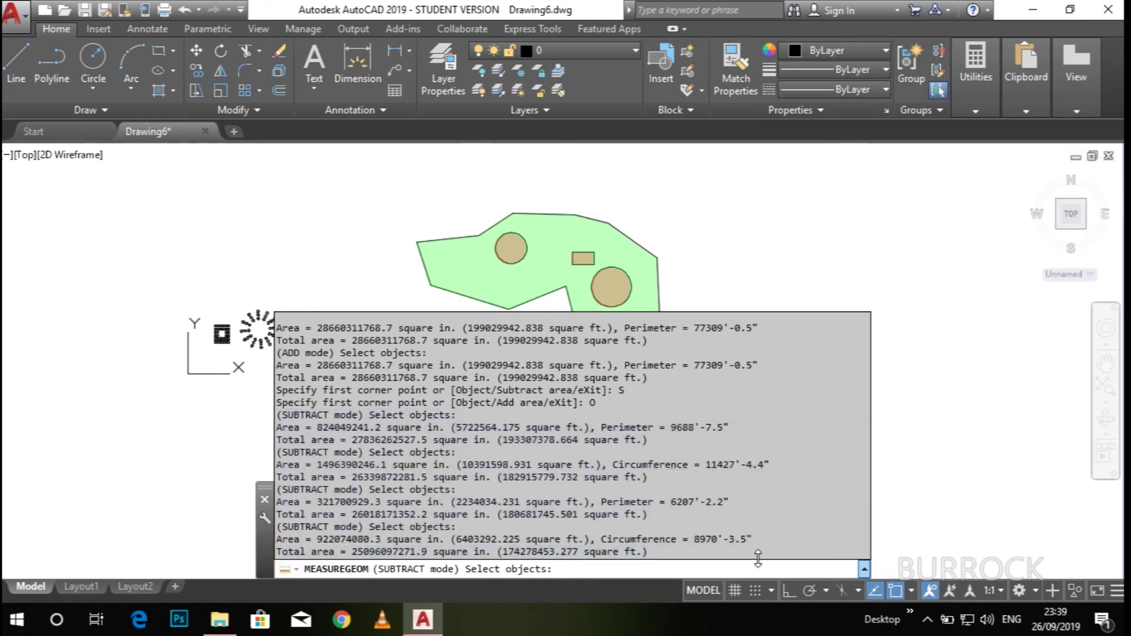
{"action": "left_click", "coordinate": [749, 571]}
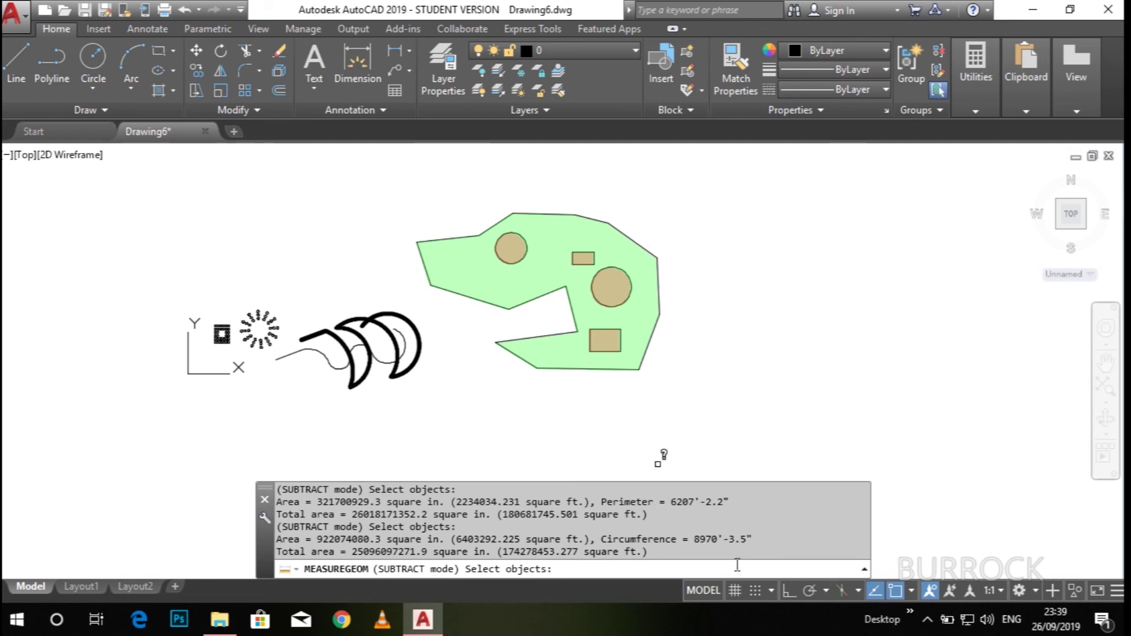